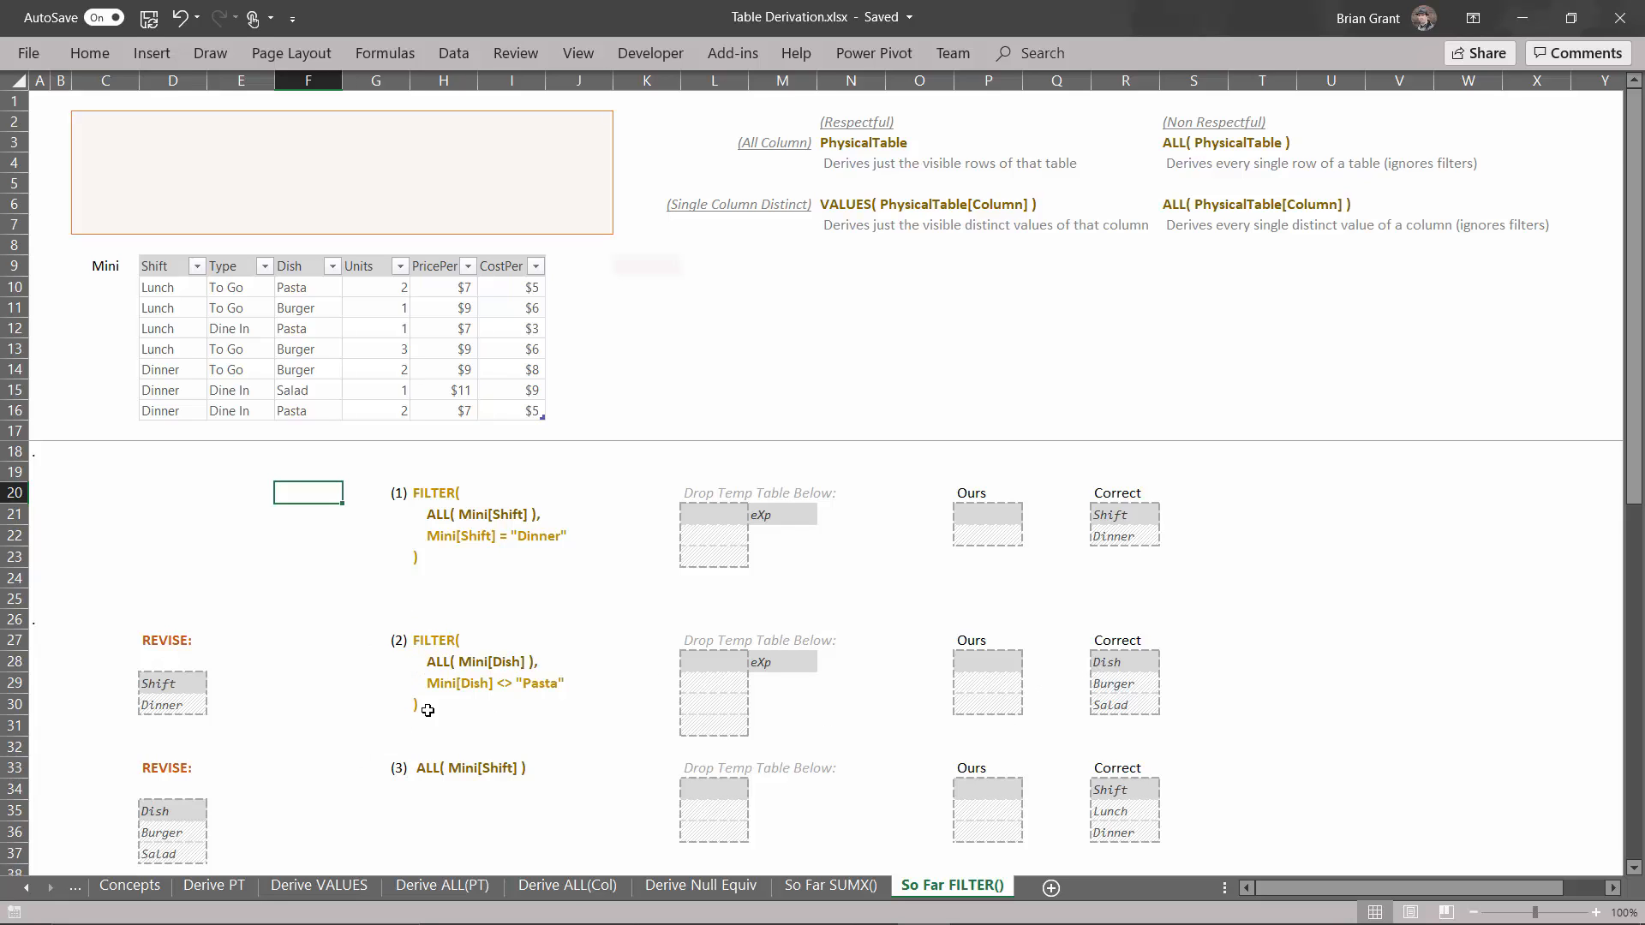
# Step: Fill exercise 1's temp table in L21:L23 with Shift, Lunch and Dinner, and copy the eXp test down to the Dinner row
pyautogui.scroll(-1, 428, 710)
pyautogui.scroll(-2, 428, 710)
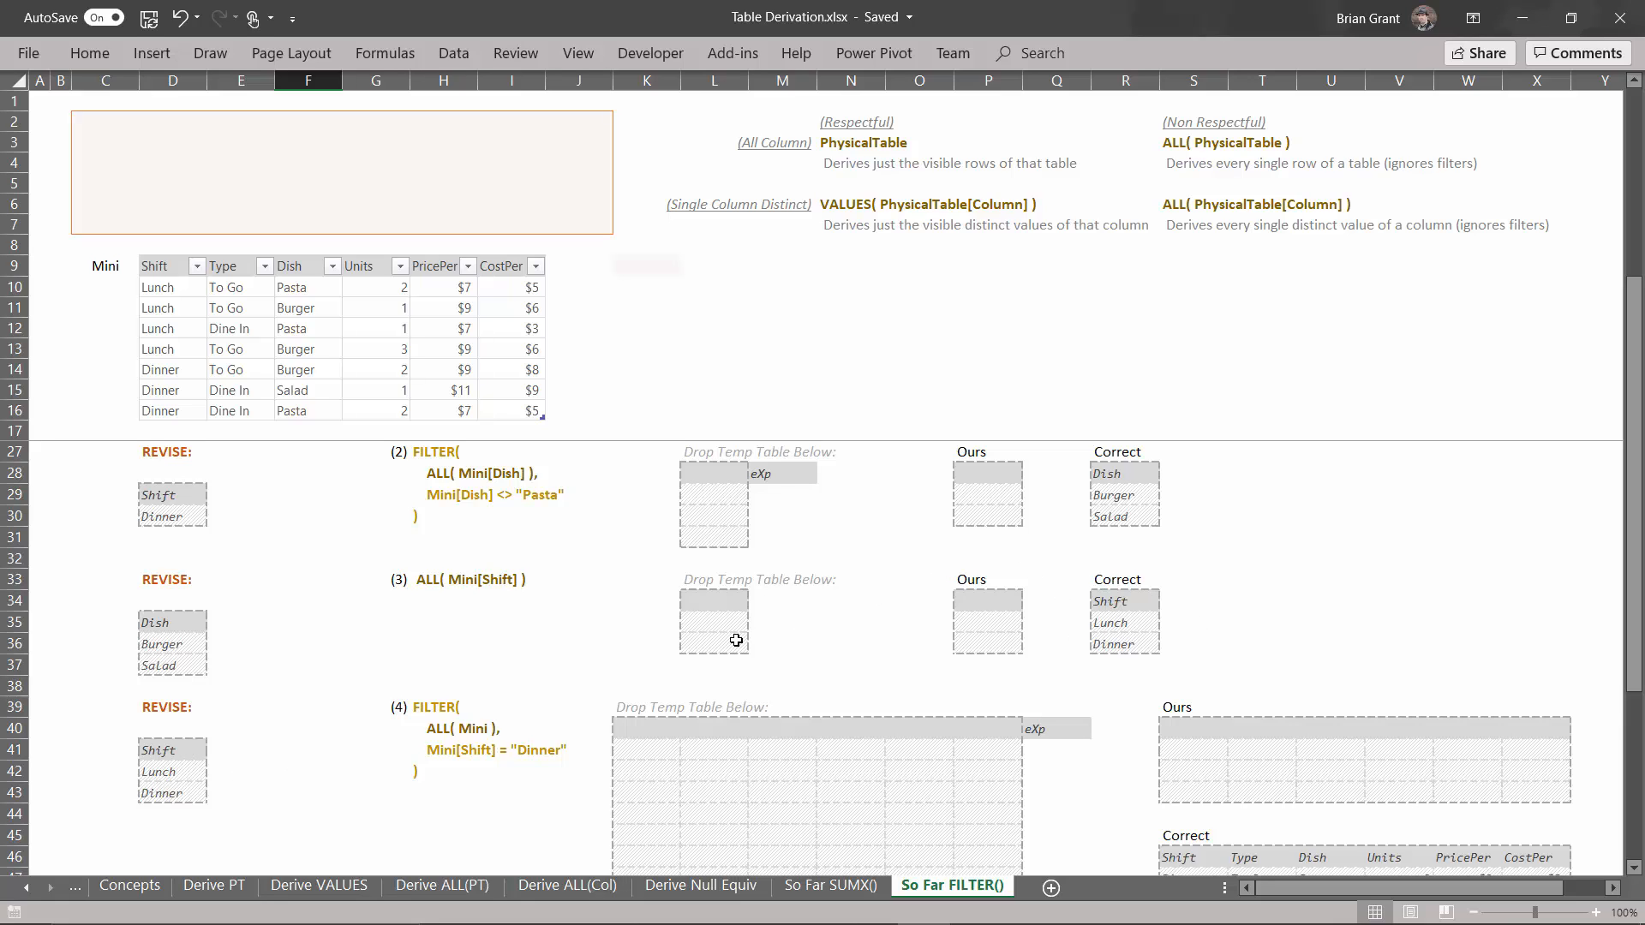
pyautogui.scroll(3, 736, 640)
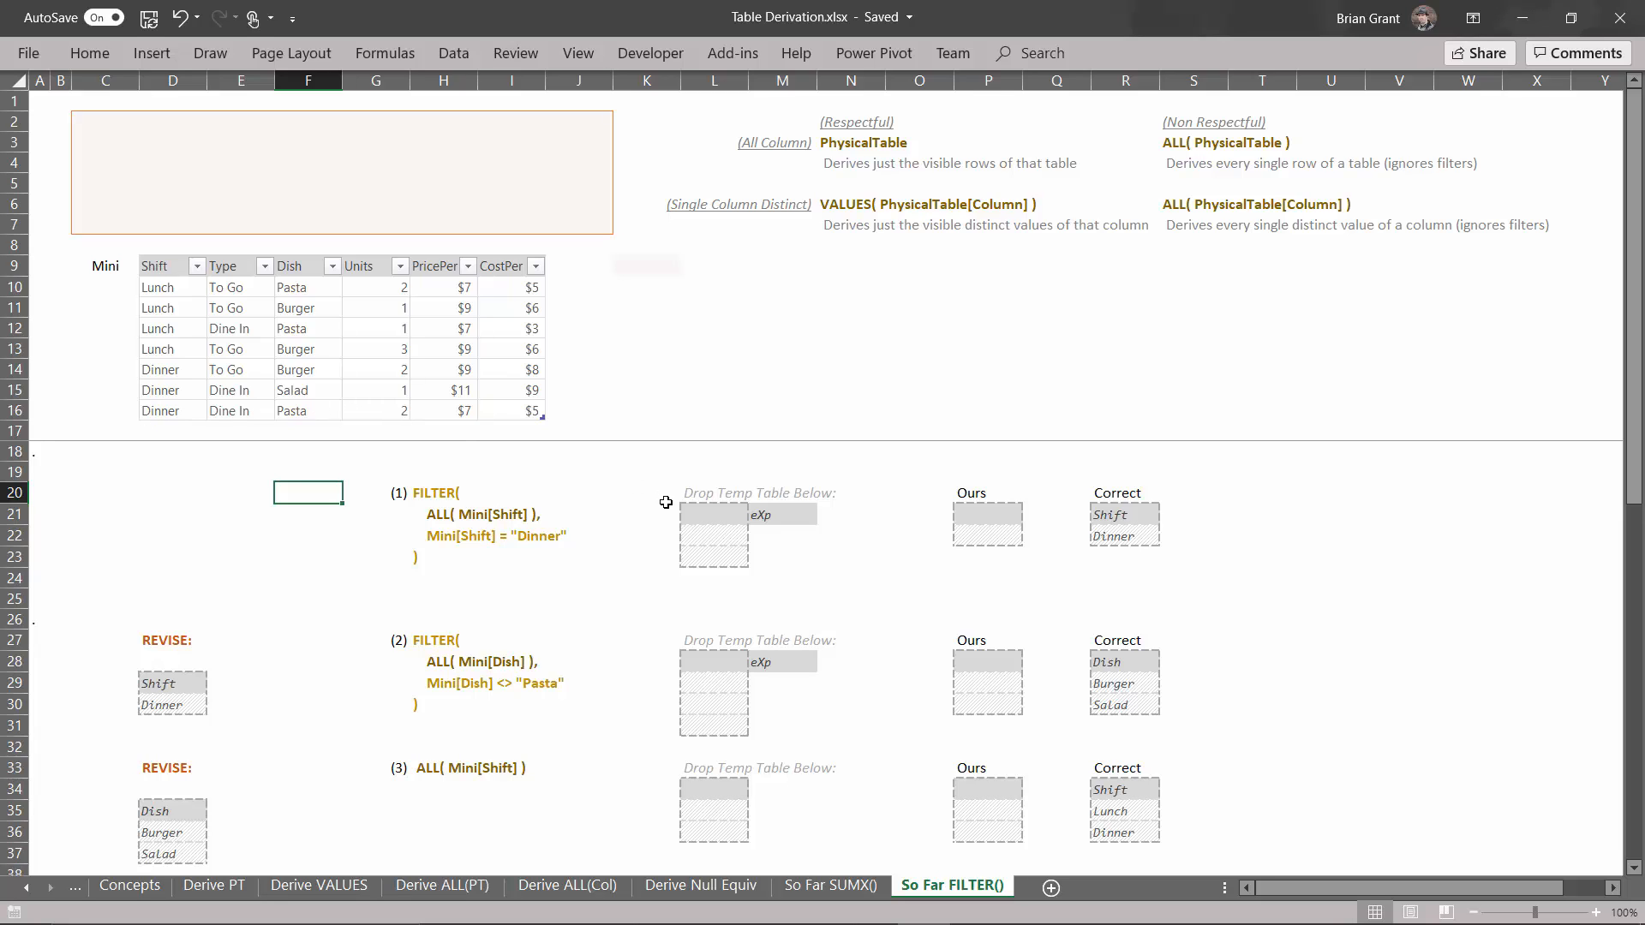
pyautogui.click(720, 514)
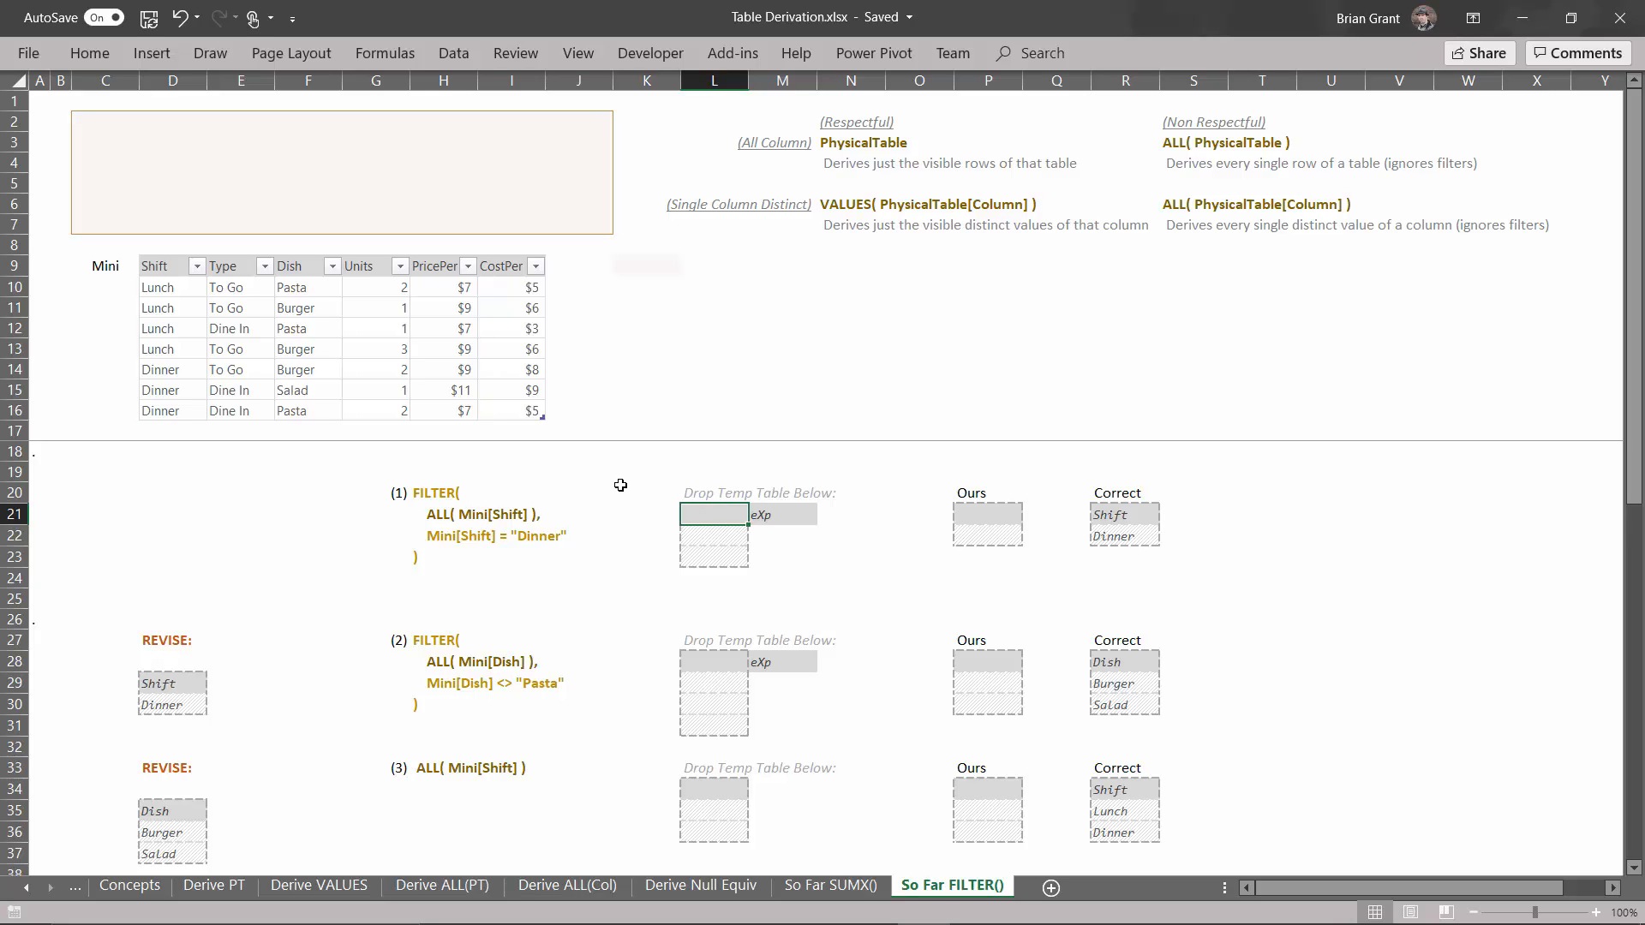
pyautogui.write('Shift')
pyautogui.press('Return')
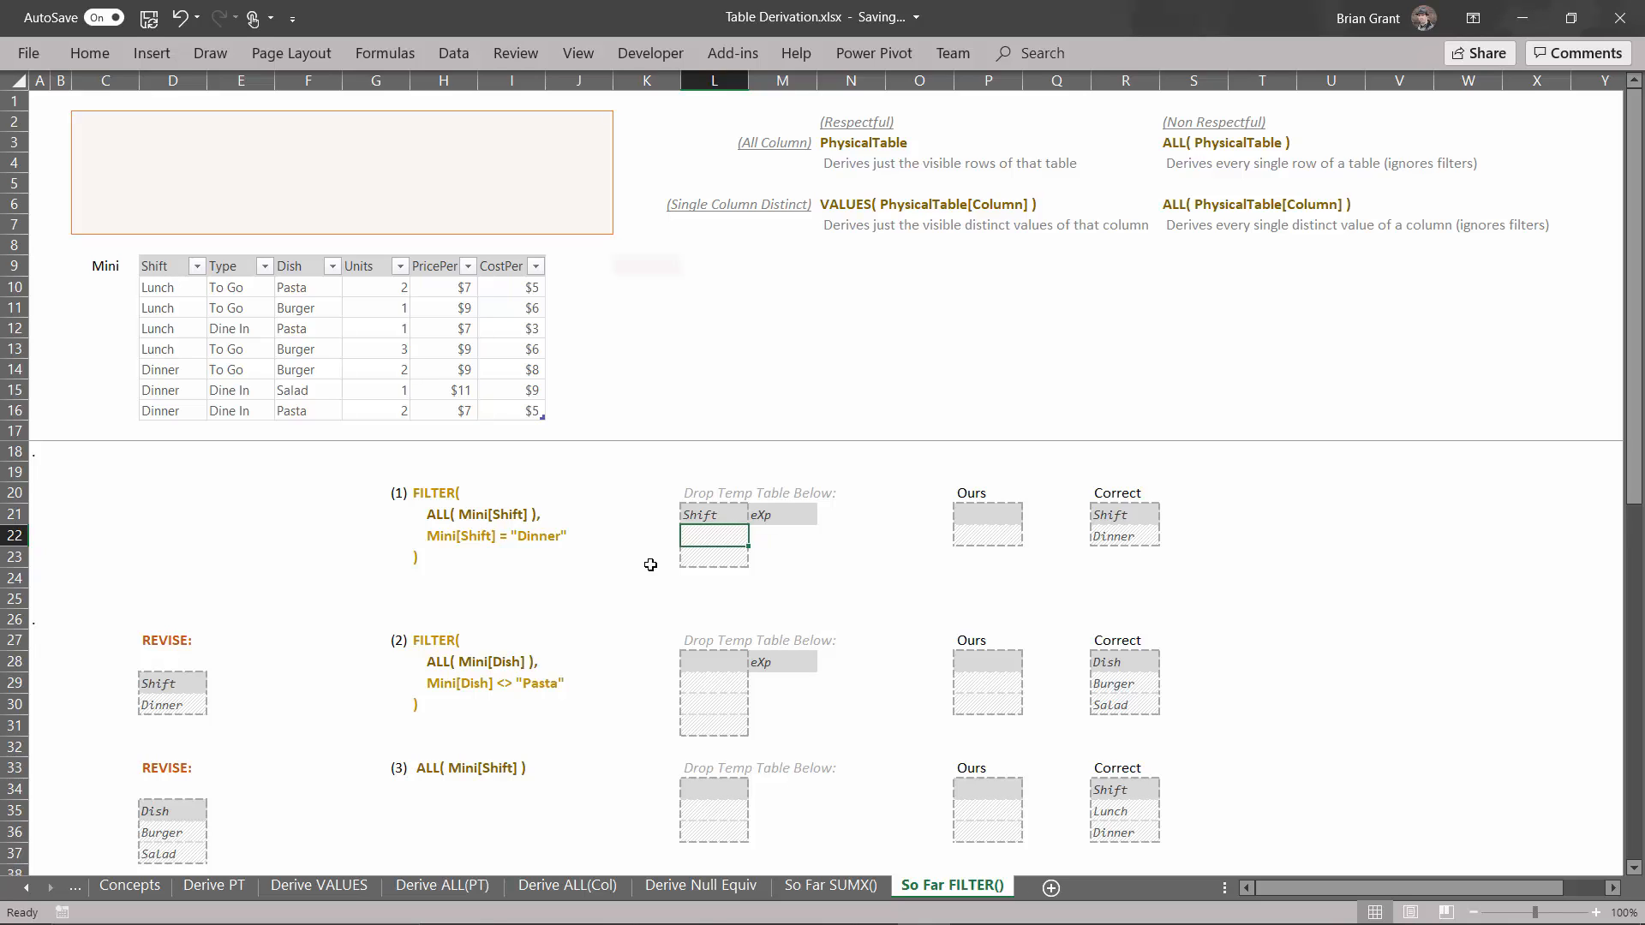
pyautogui.write('Lunch')
pyautogui.press('Return')
pyautogui.write('Dinner')
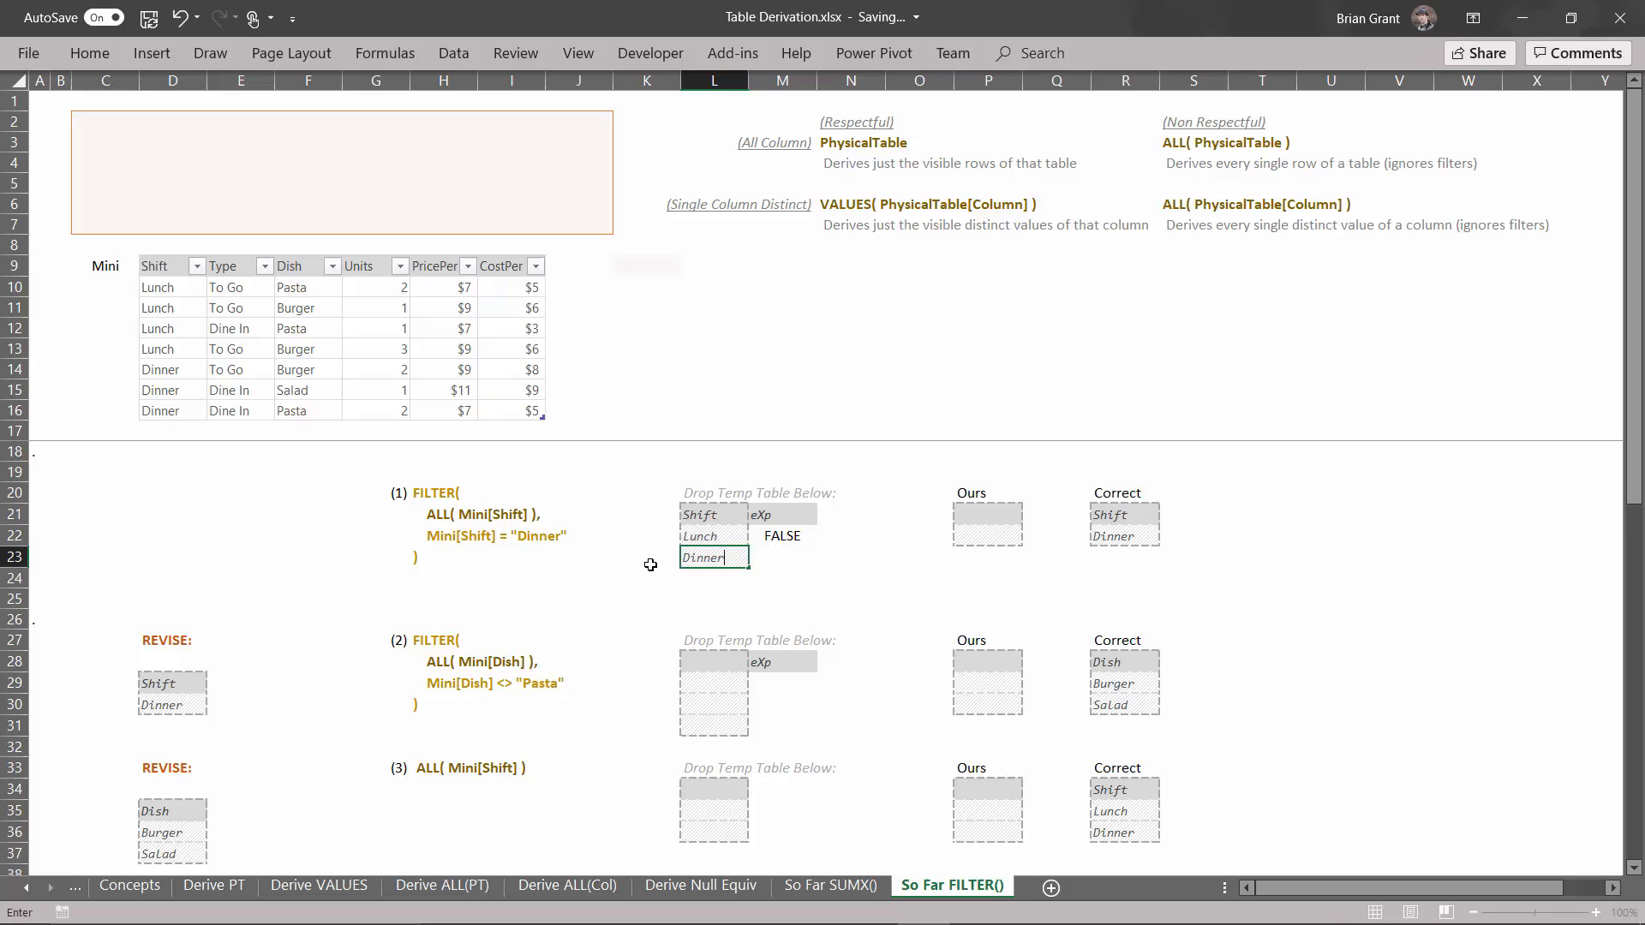
pyautogui.press('Return')
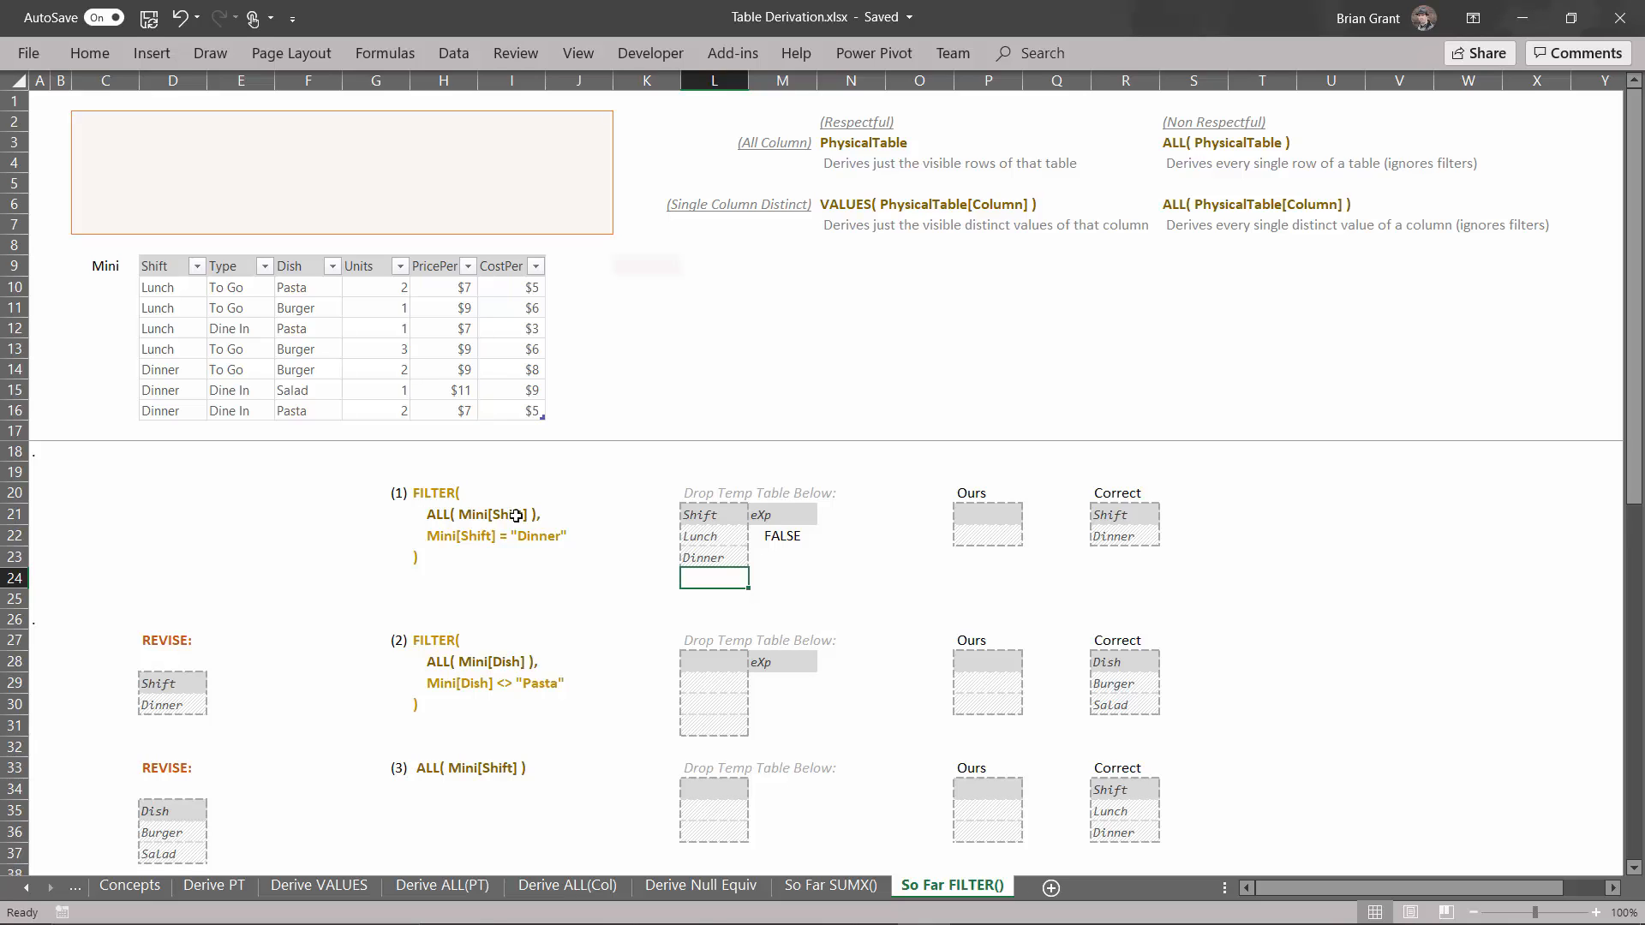
pyautogui.click(785, 538)
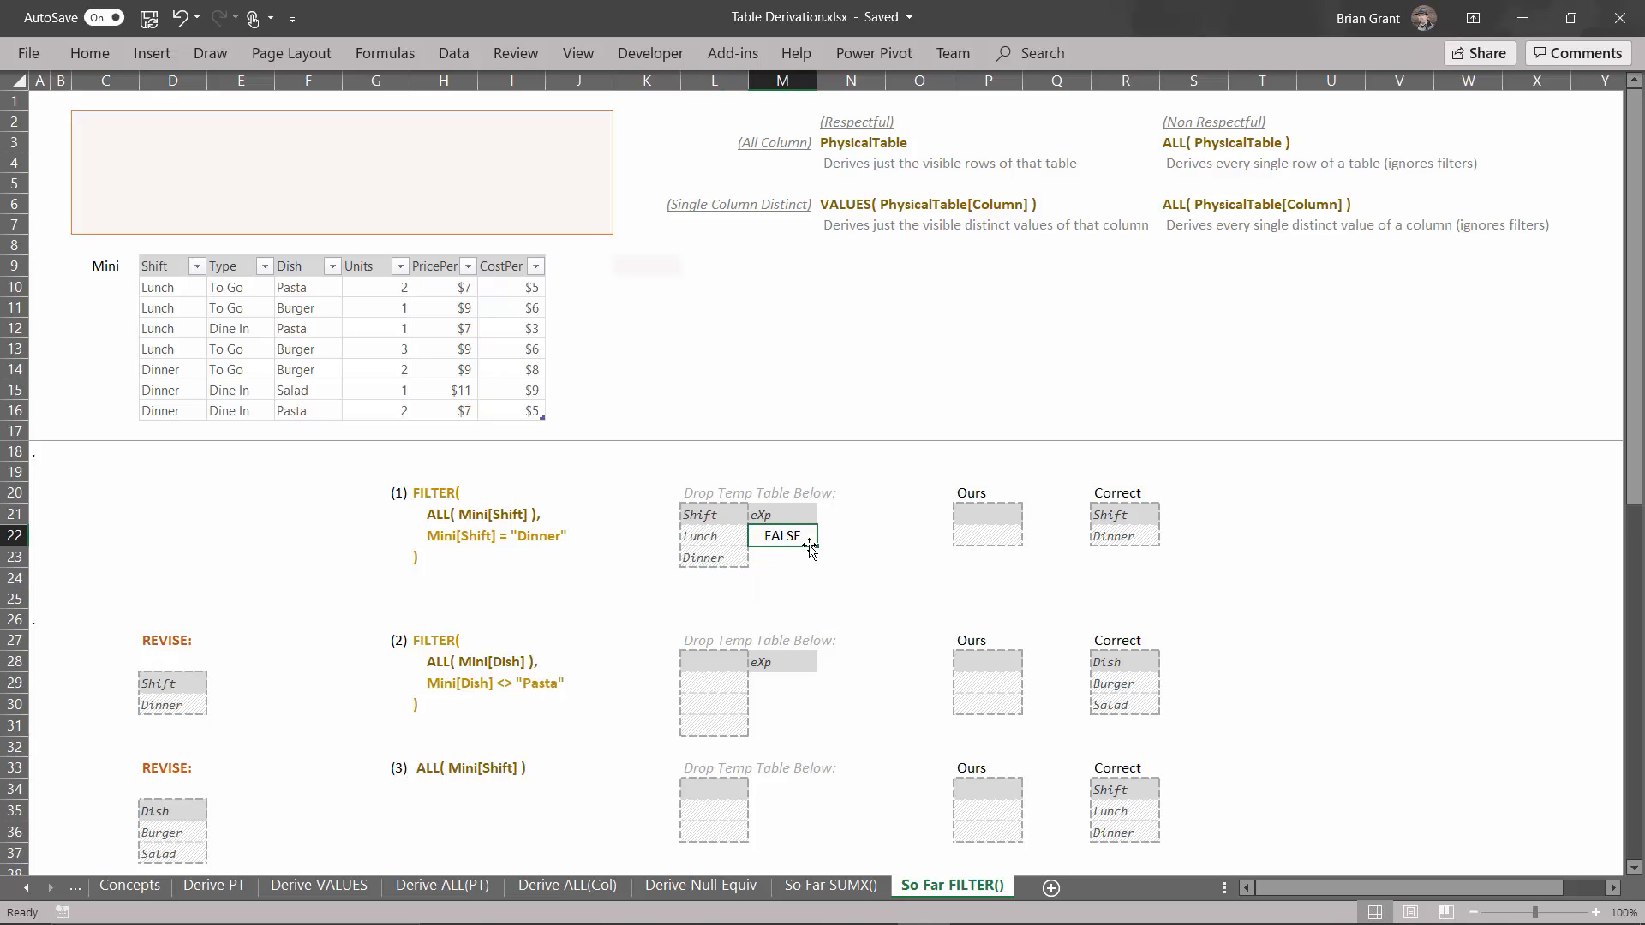
pyautogui.moveTo(819, 547); pyautogui.dragTo(820, 569)
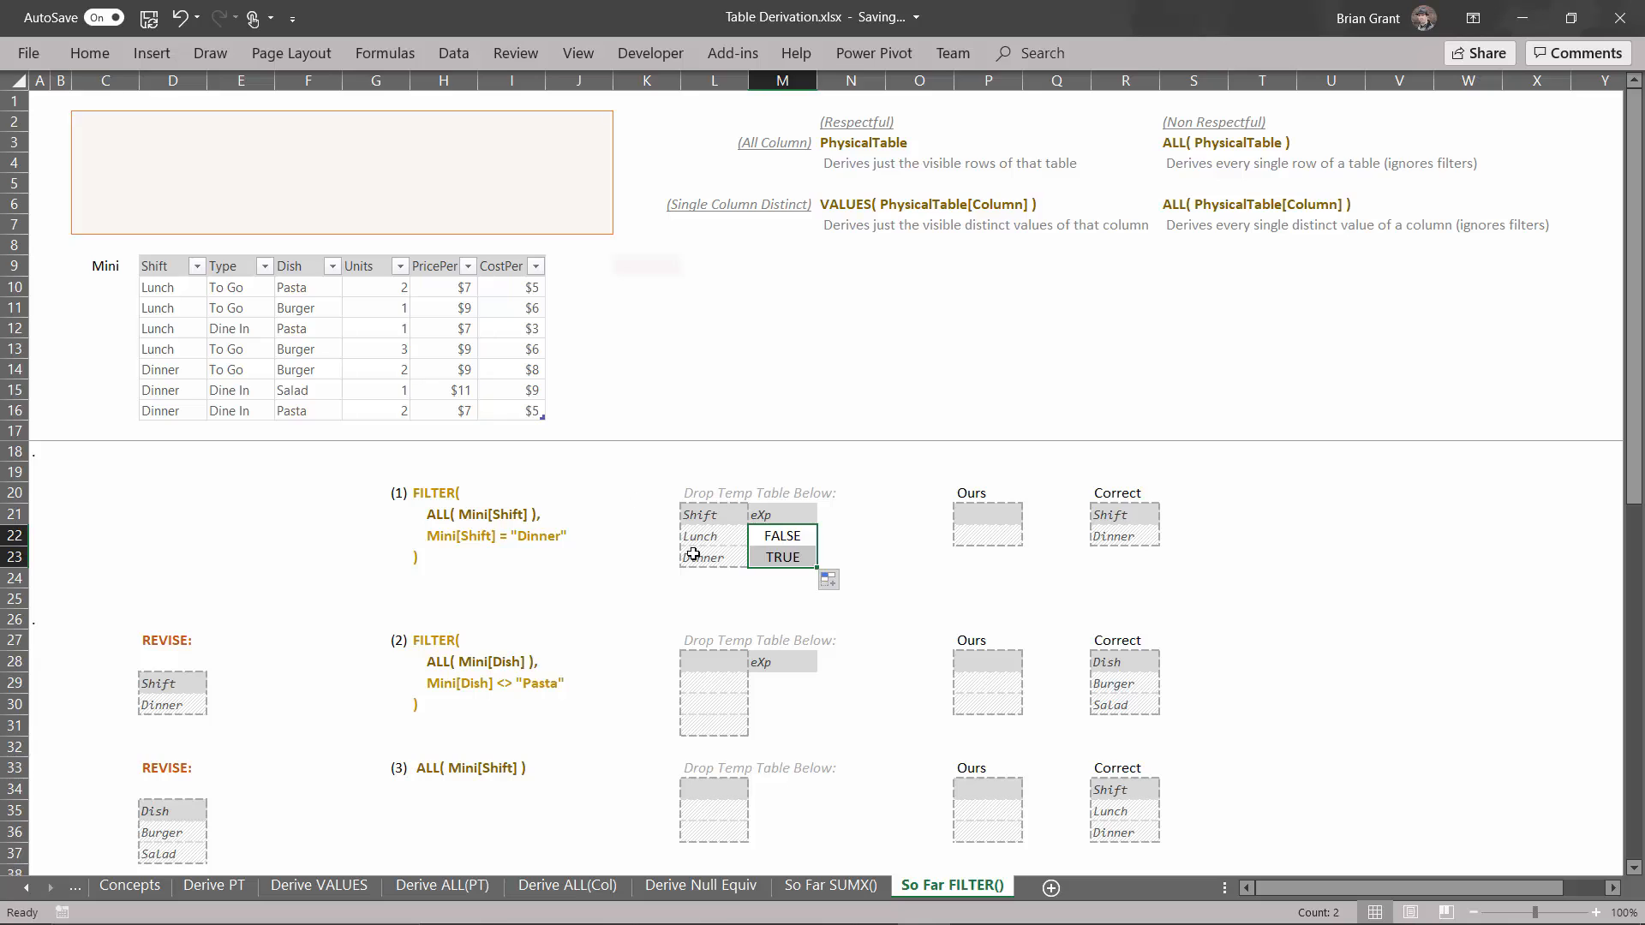
# Step: Enter Shift and Dinner as exercise 1's Ours result, and move the Shift/Dinner revise table into the orange box at D3:D4
pyautogui.click(979, 512)
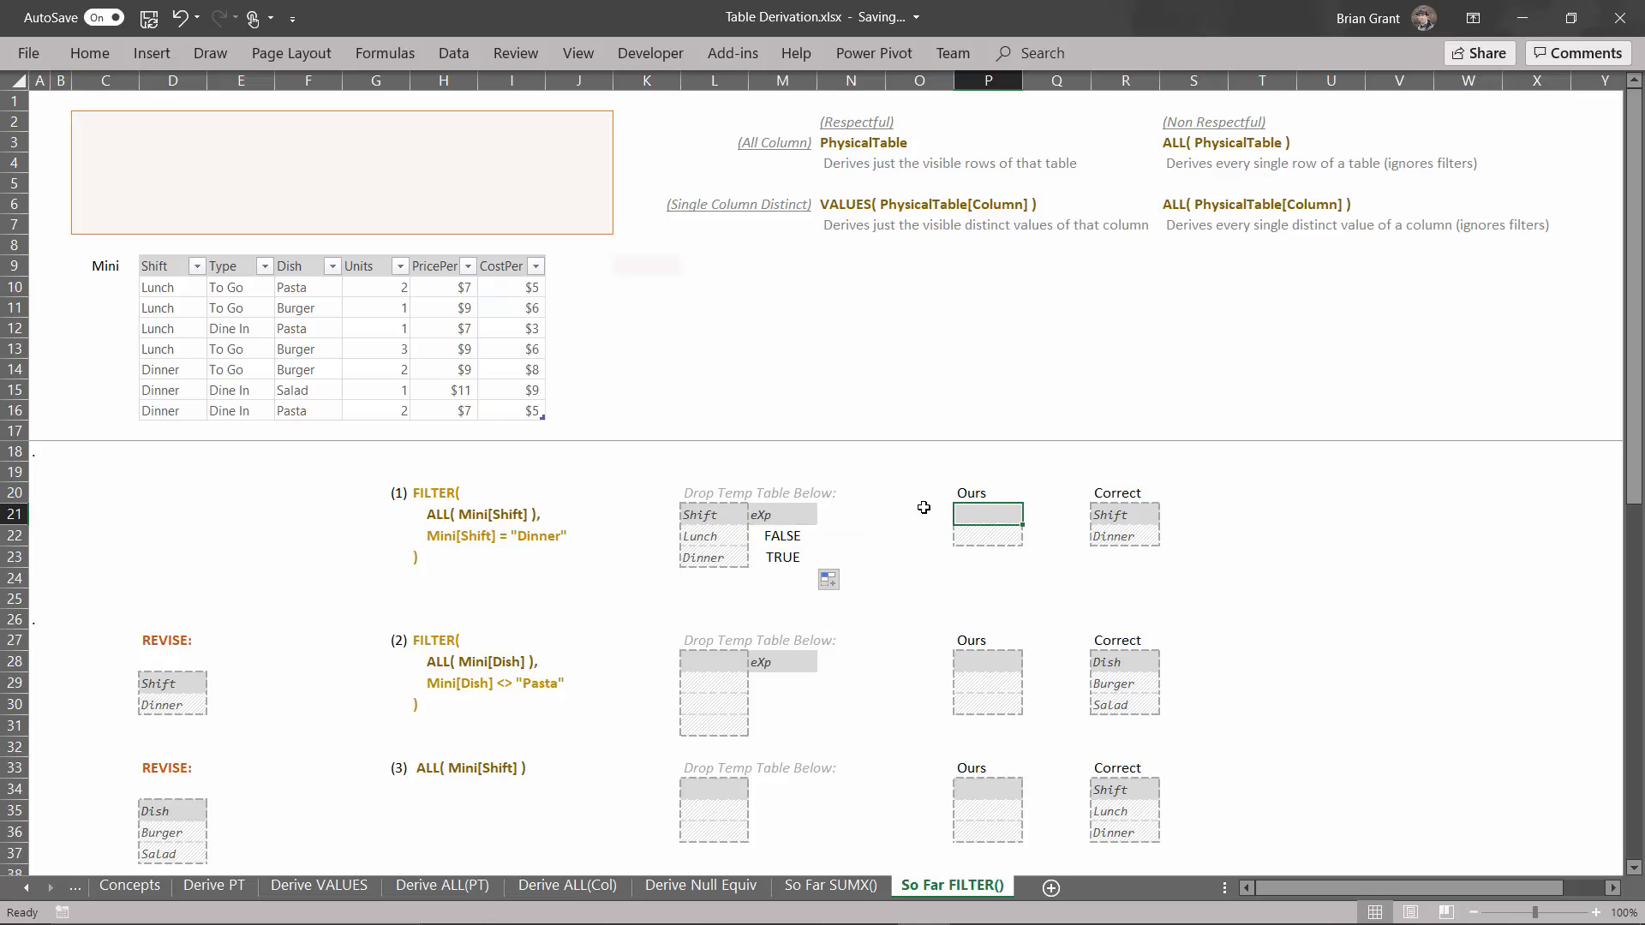
pyautogui.write('Shift')
pyautogui.press('Return')
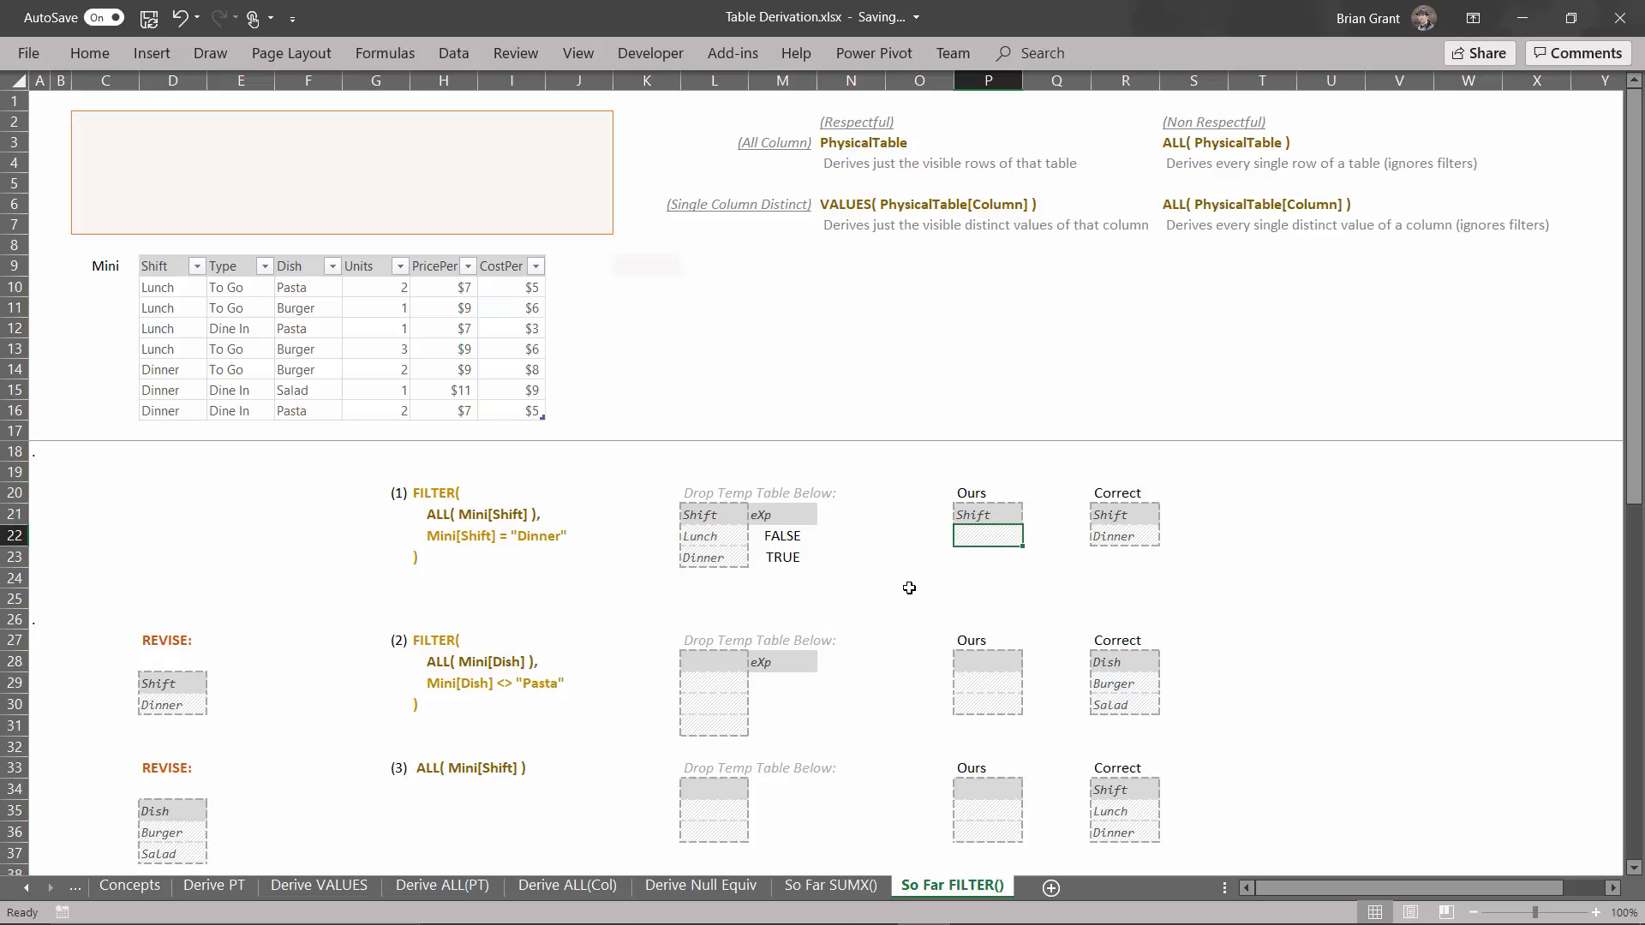
pyautogui.write('Dinner')
pyautogui.press('Return')
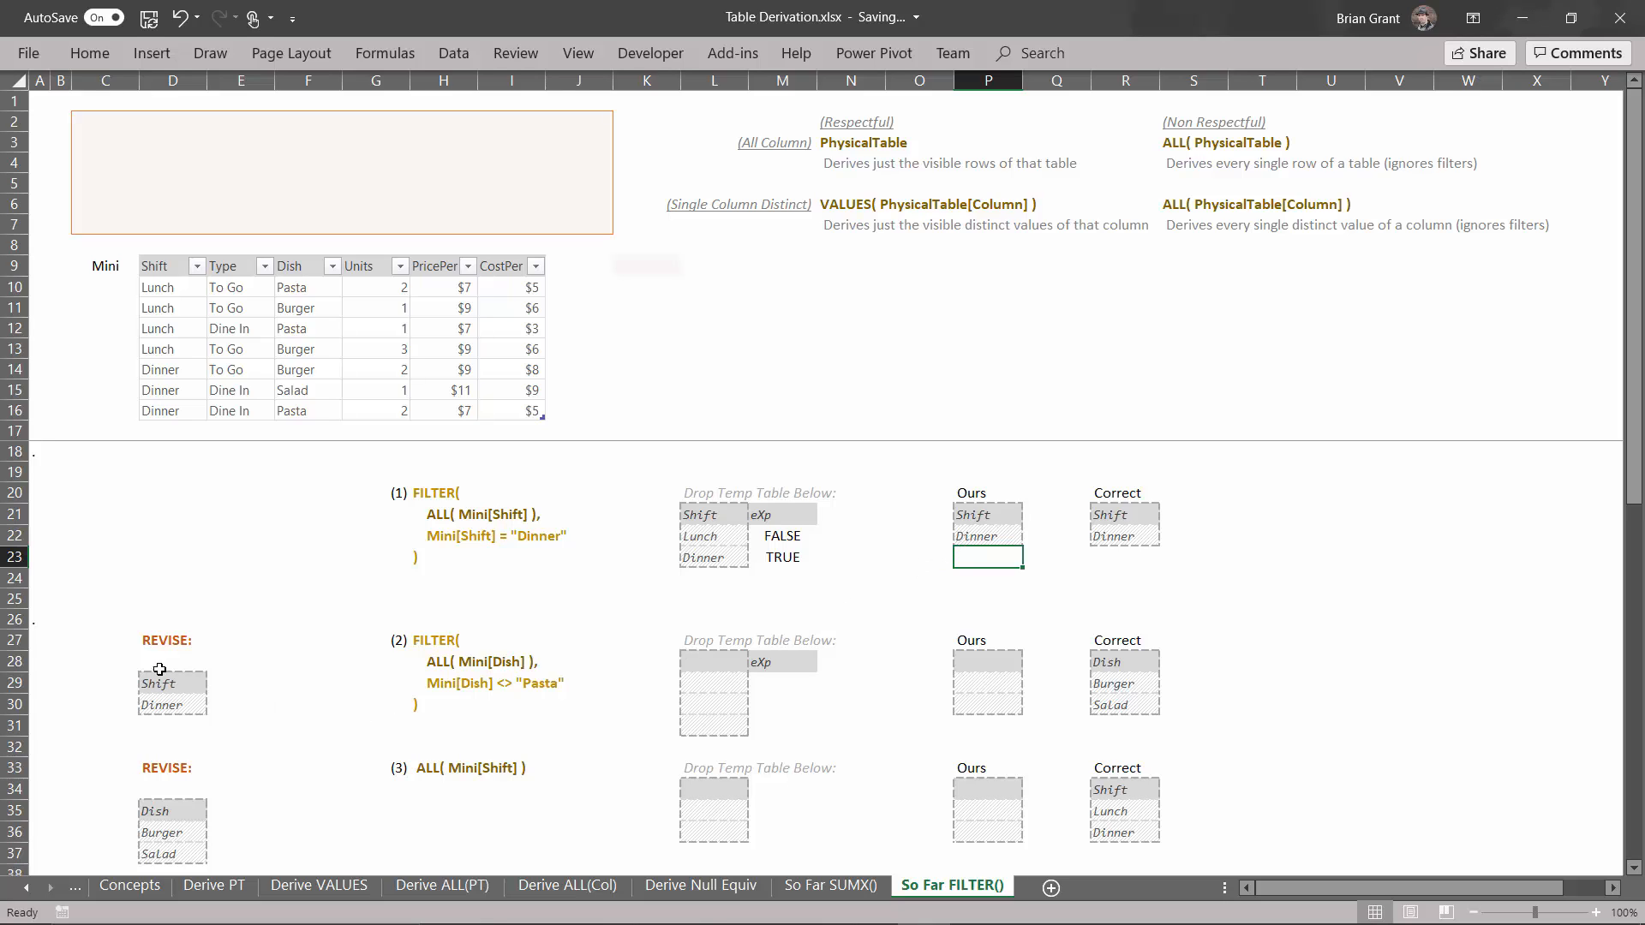
pyautogui.moveTo(159, 677); pyautogui.dragTo(169, 146)
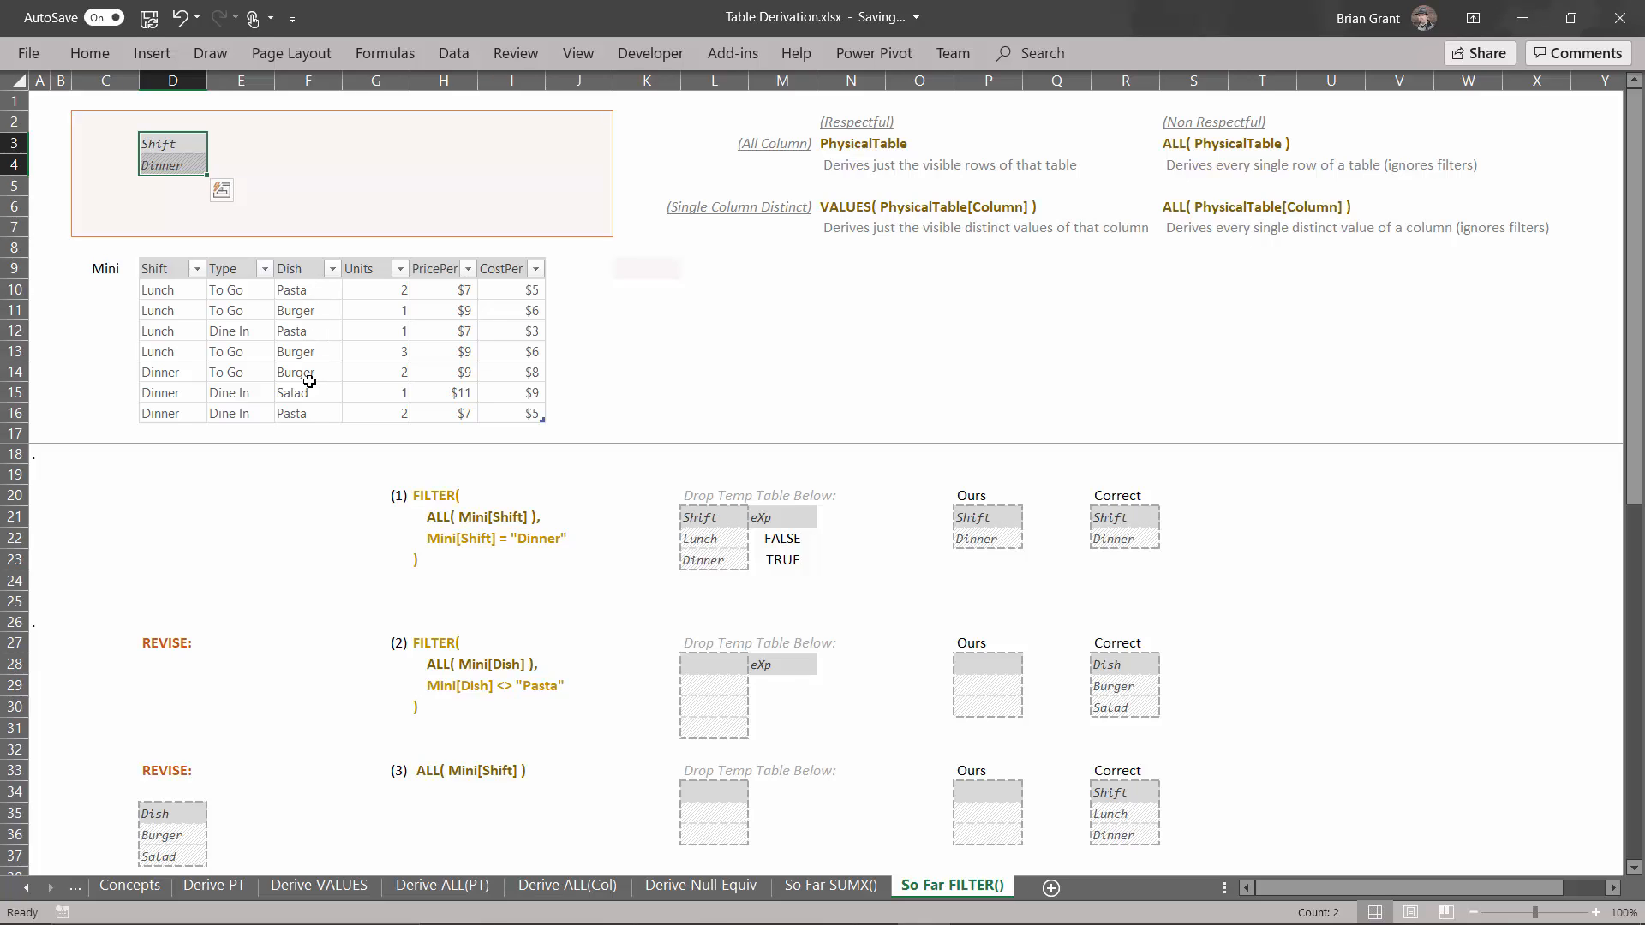
# Step: Fill exercise 2's temp table in L28:L31 with the Dish header and the values Pasta, Burger and Salad
pyautogui.click(719, 662)
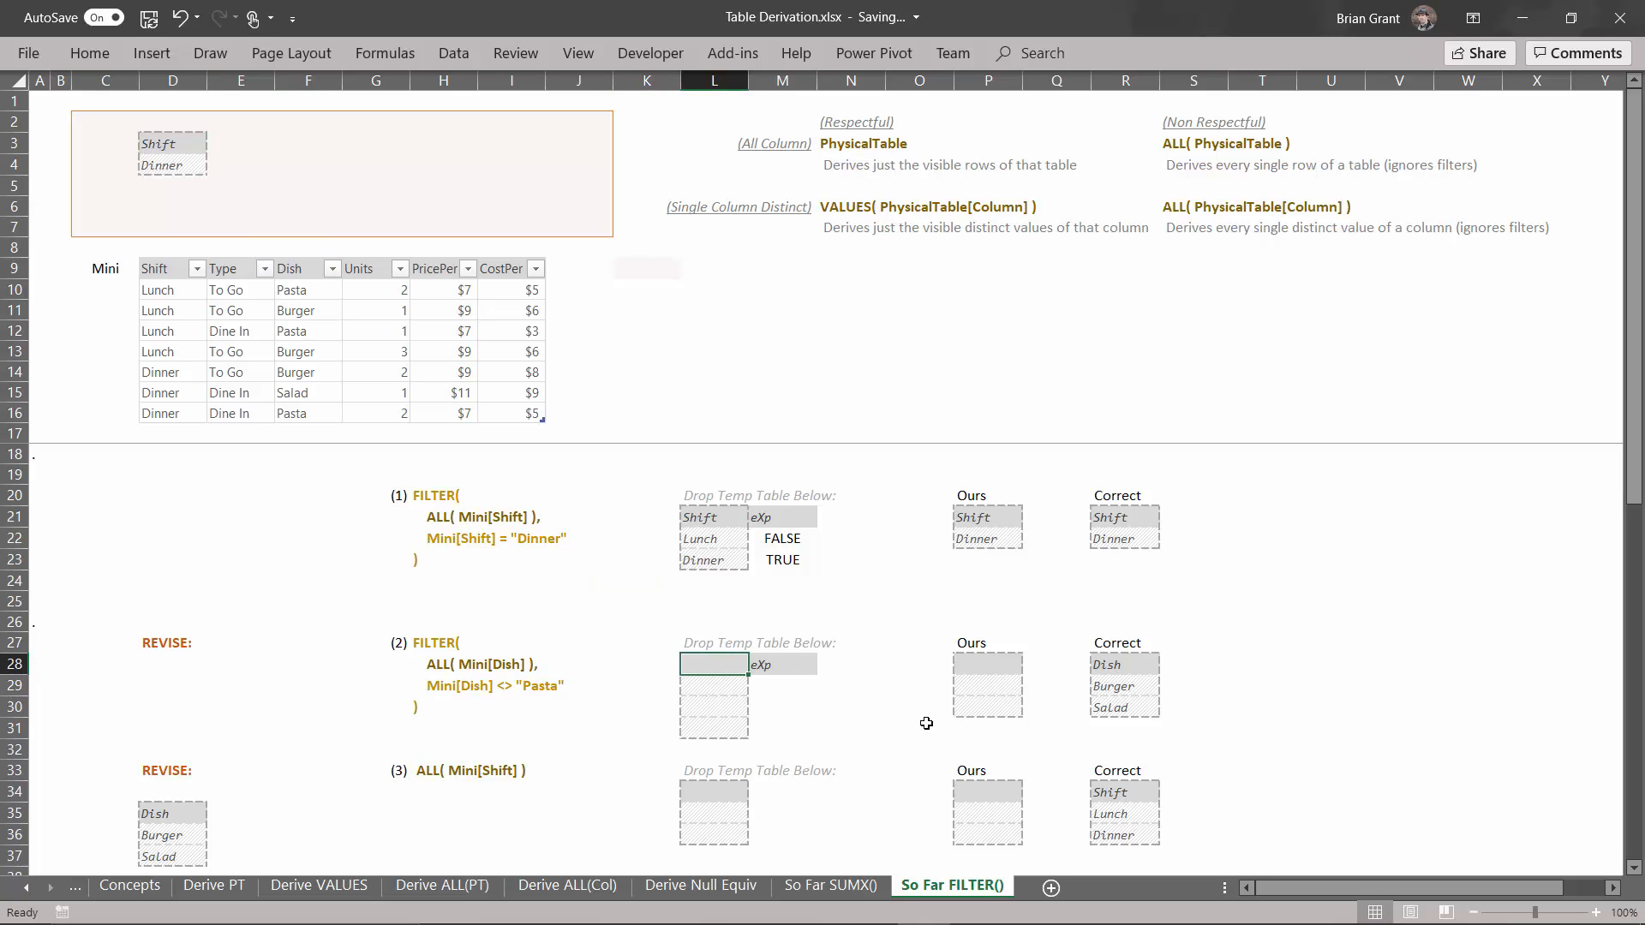
pyautogui.write('Dish')
pyautogui.press('Return')
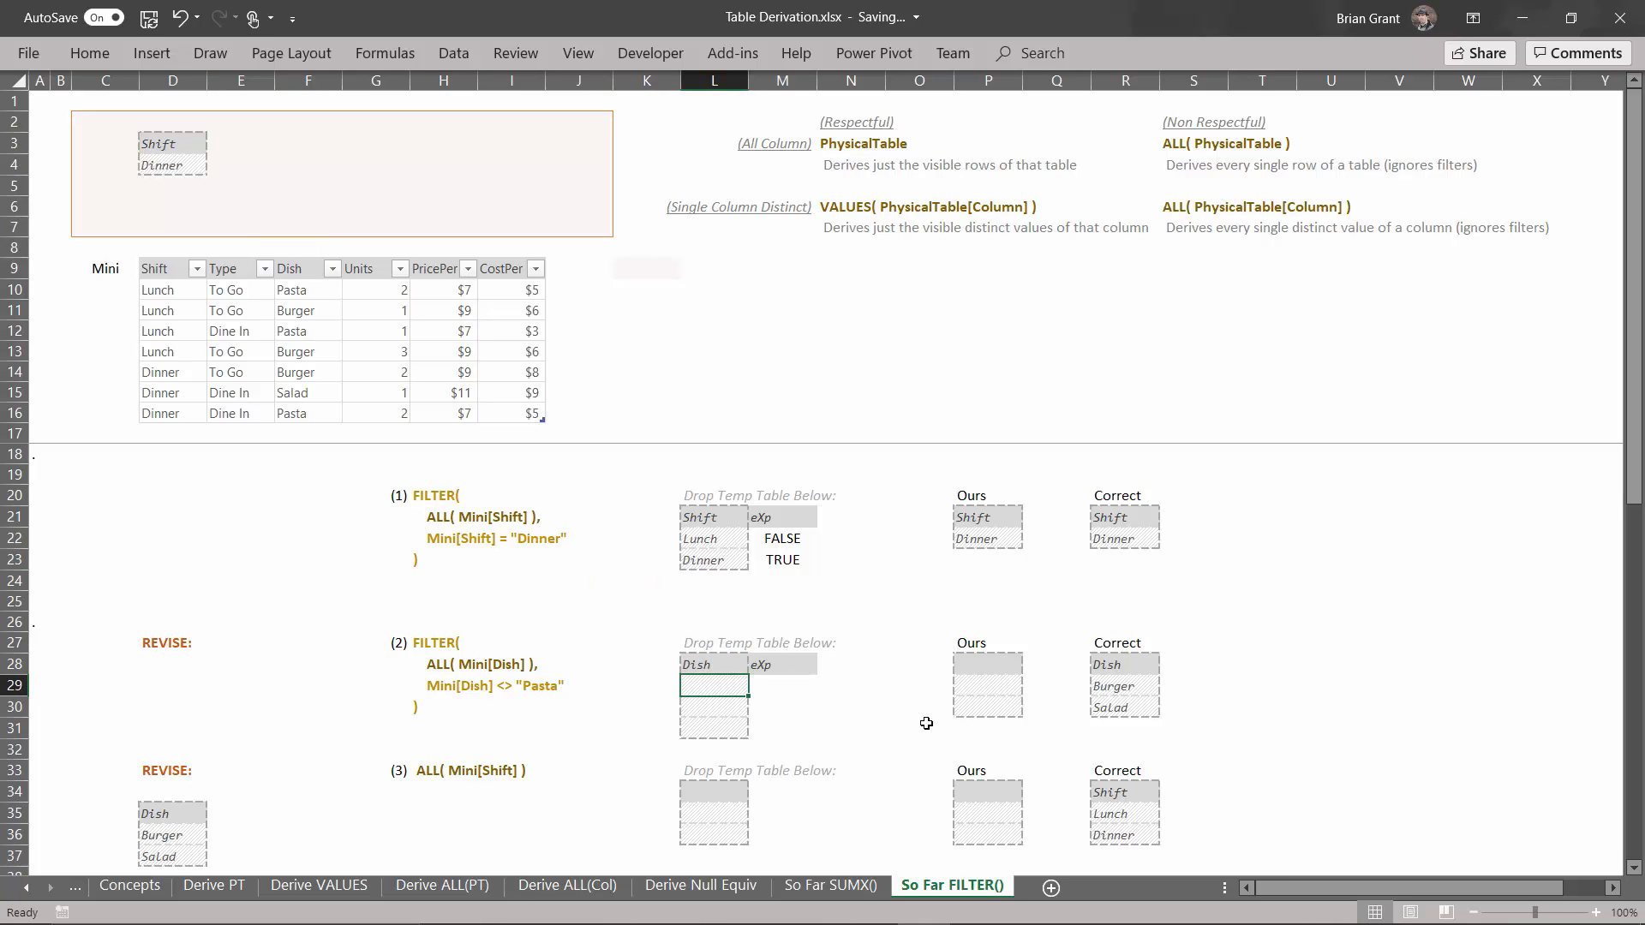
pyautogui.write('Pasta')
pyautogui.press('Return')
pyautogui.write('Burg')
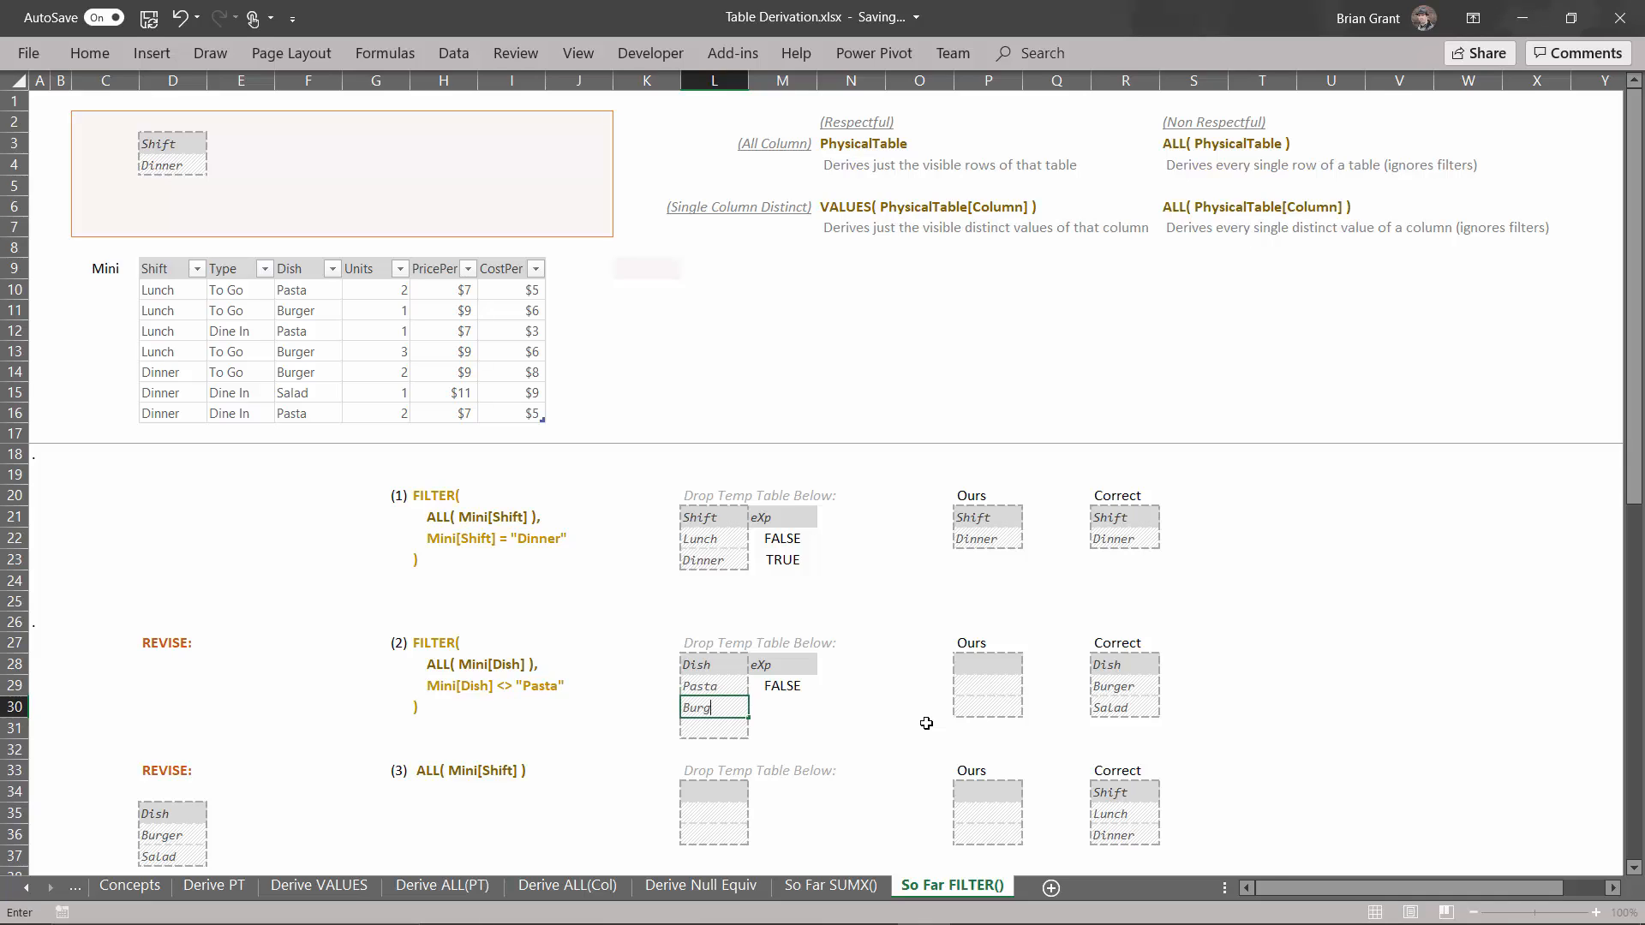
pyautogui.write('er')
pyautogui.press('Return')
pyautogui.write('Sal')
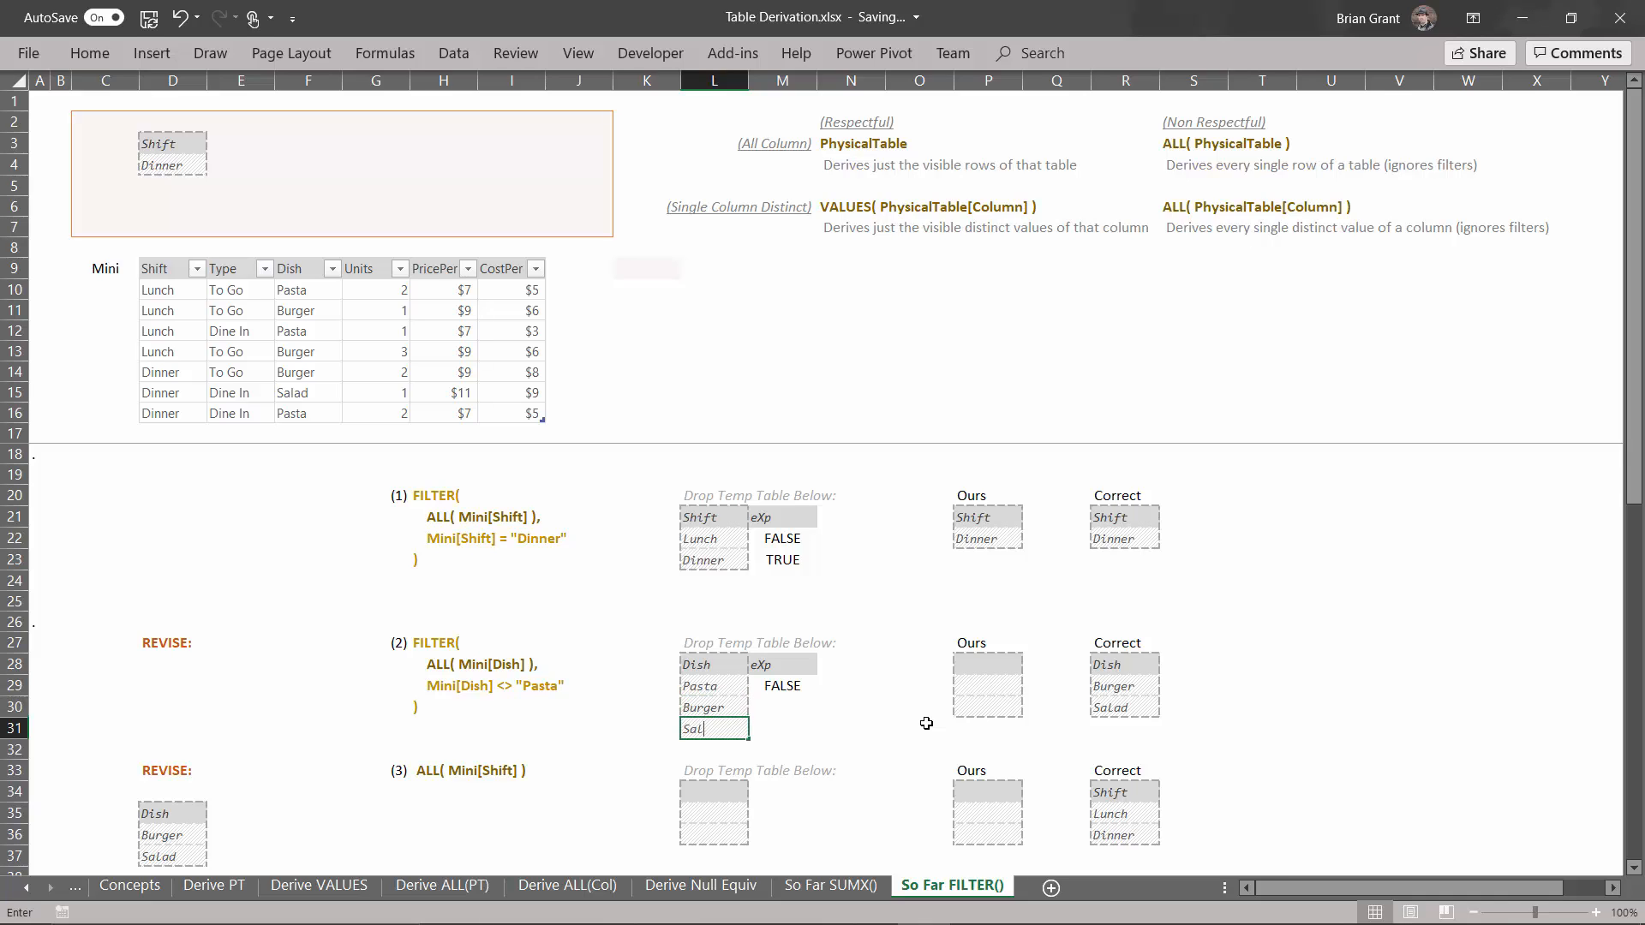
pyautogui.write('ad')
pyautogui.press('Return')
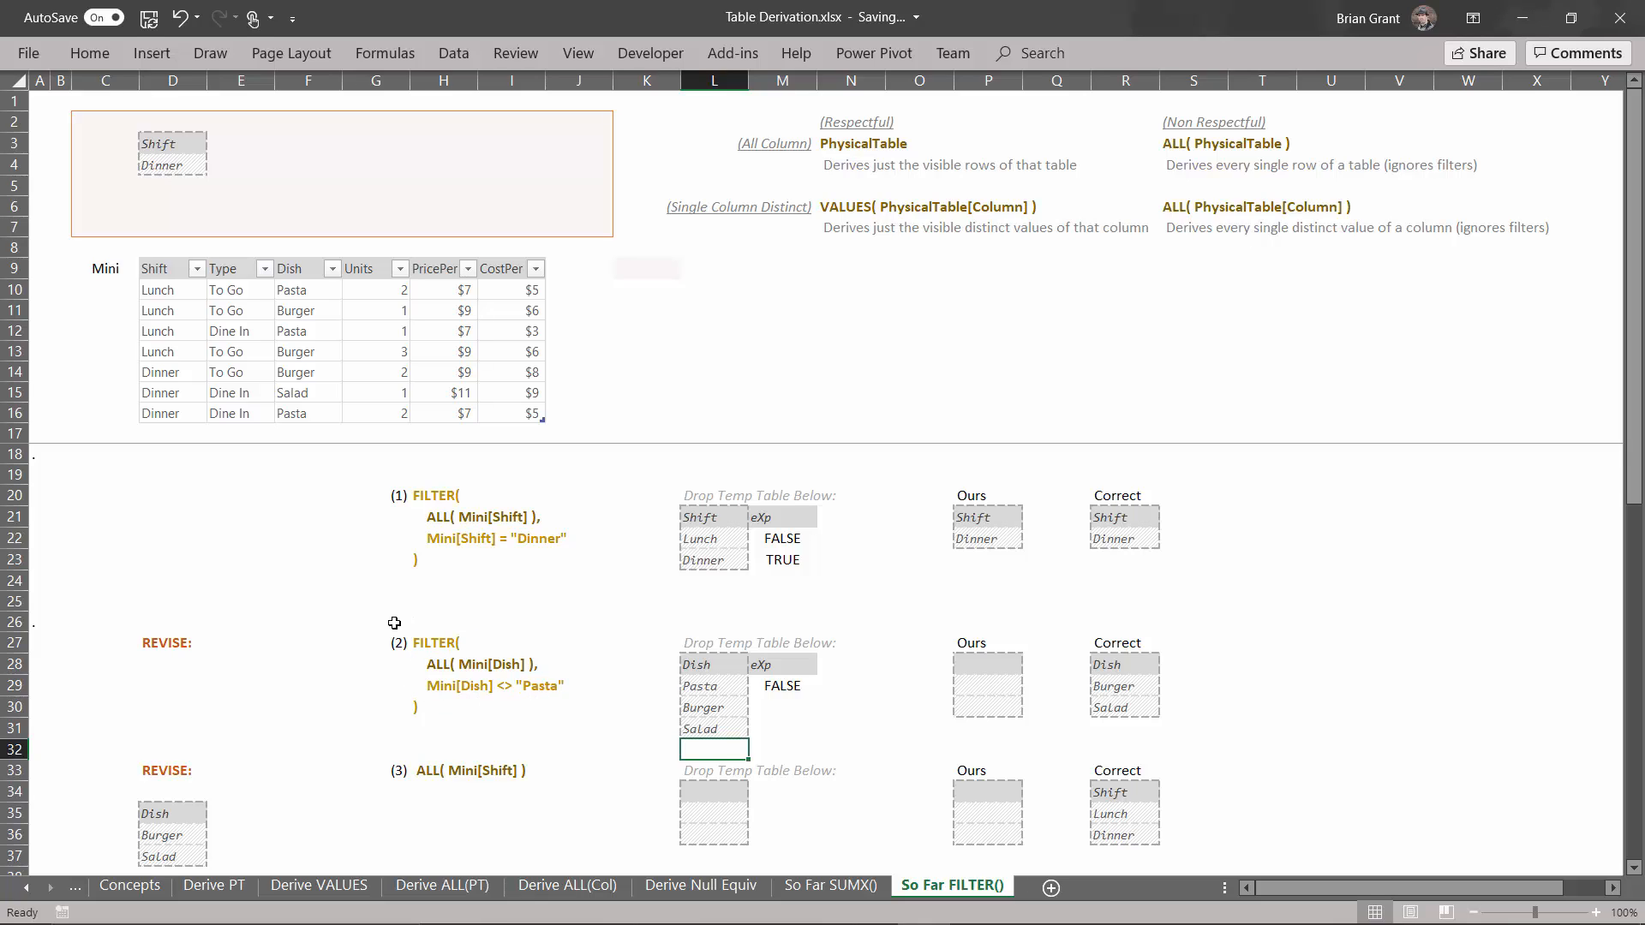
# Step: Copy exercise 2's eXp test from the Pasta row down to the Burger and Salad rows, and check each row's result
pyautogui.click(783, 686)
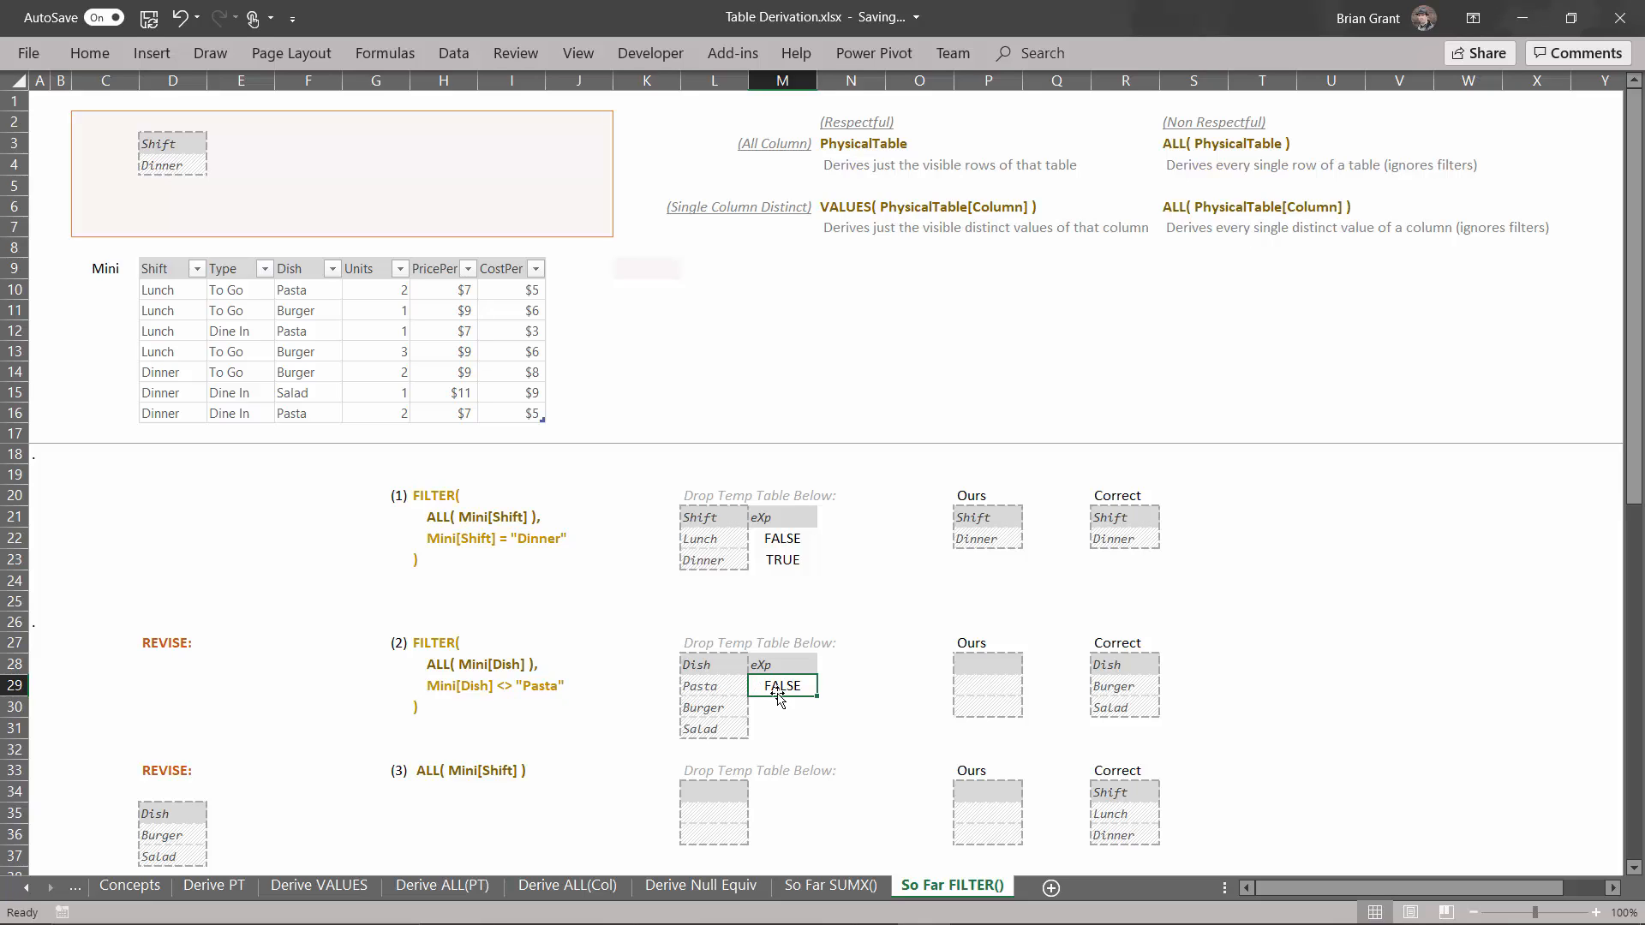
pyautogui.moveTo(818, 699); pyautogui.dragTo(814, 733)
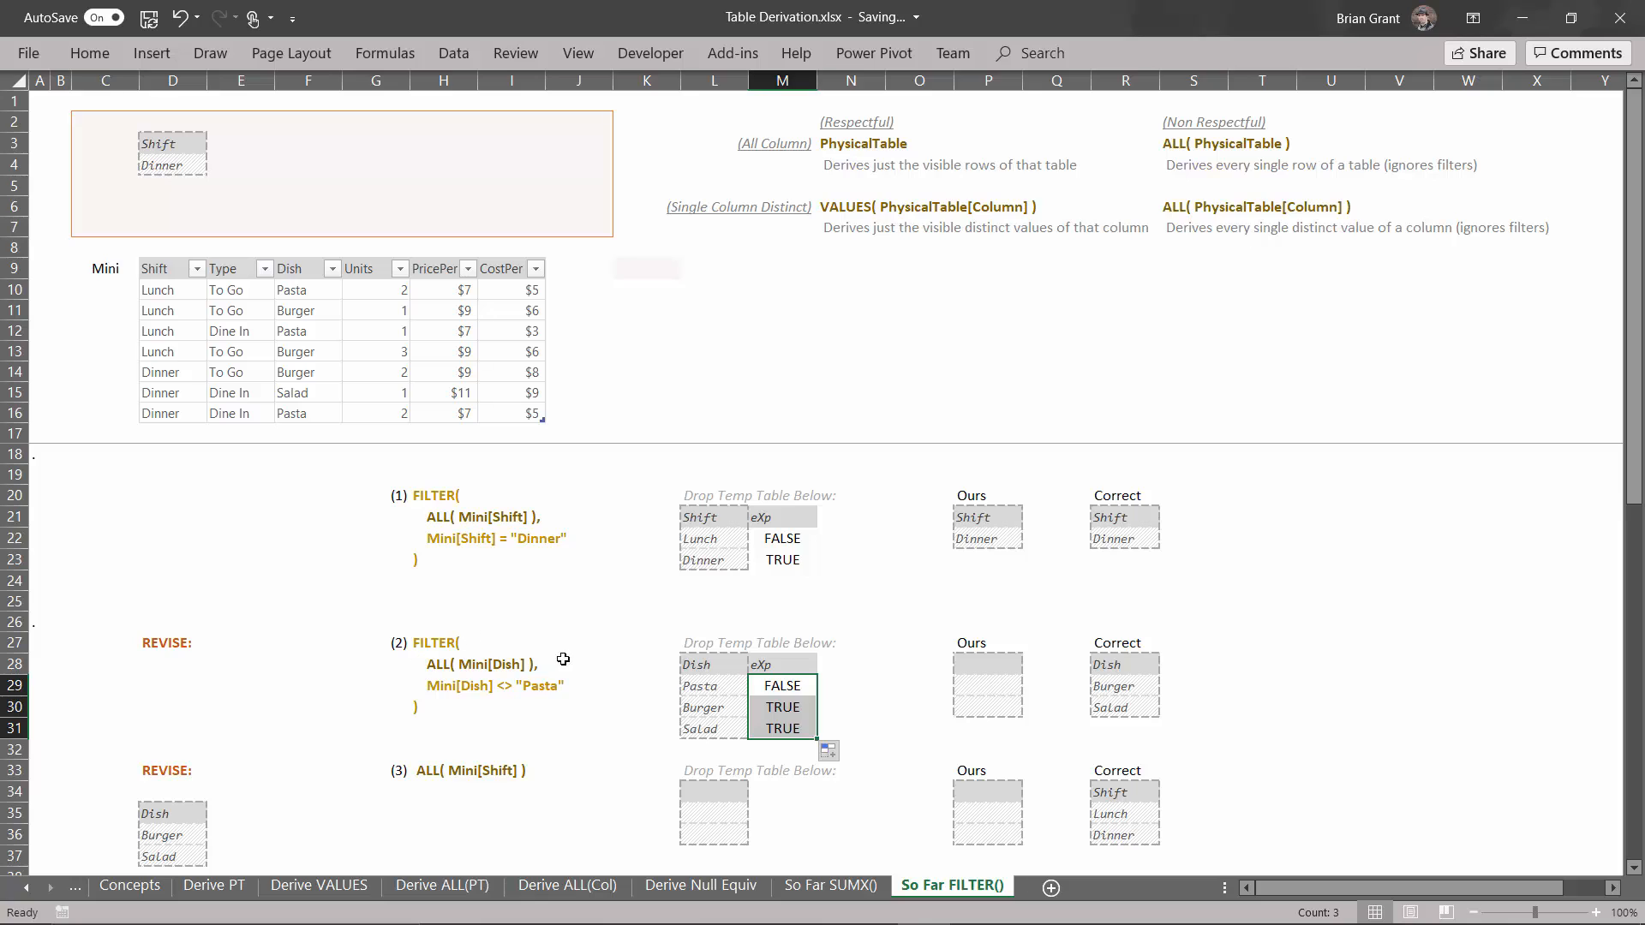
pyautogui.click(887, 707)
pyautogui.click(782, 684)
pyautogui.click(790, 705)
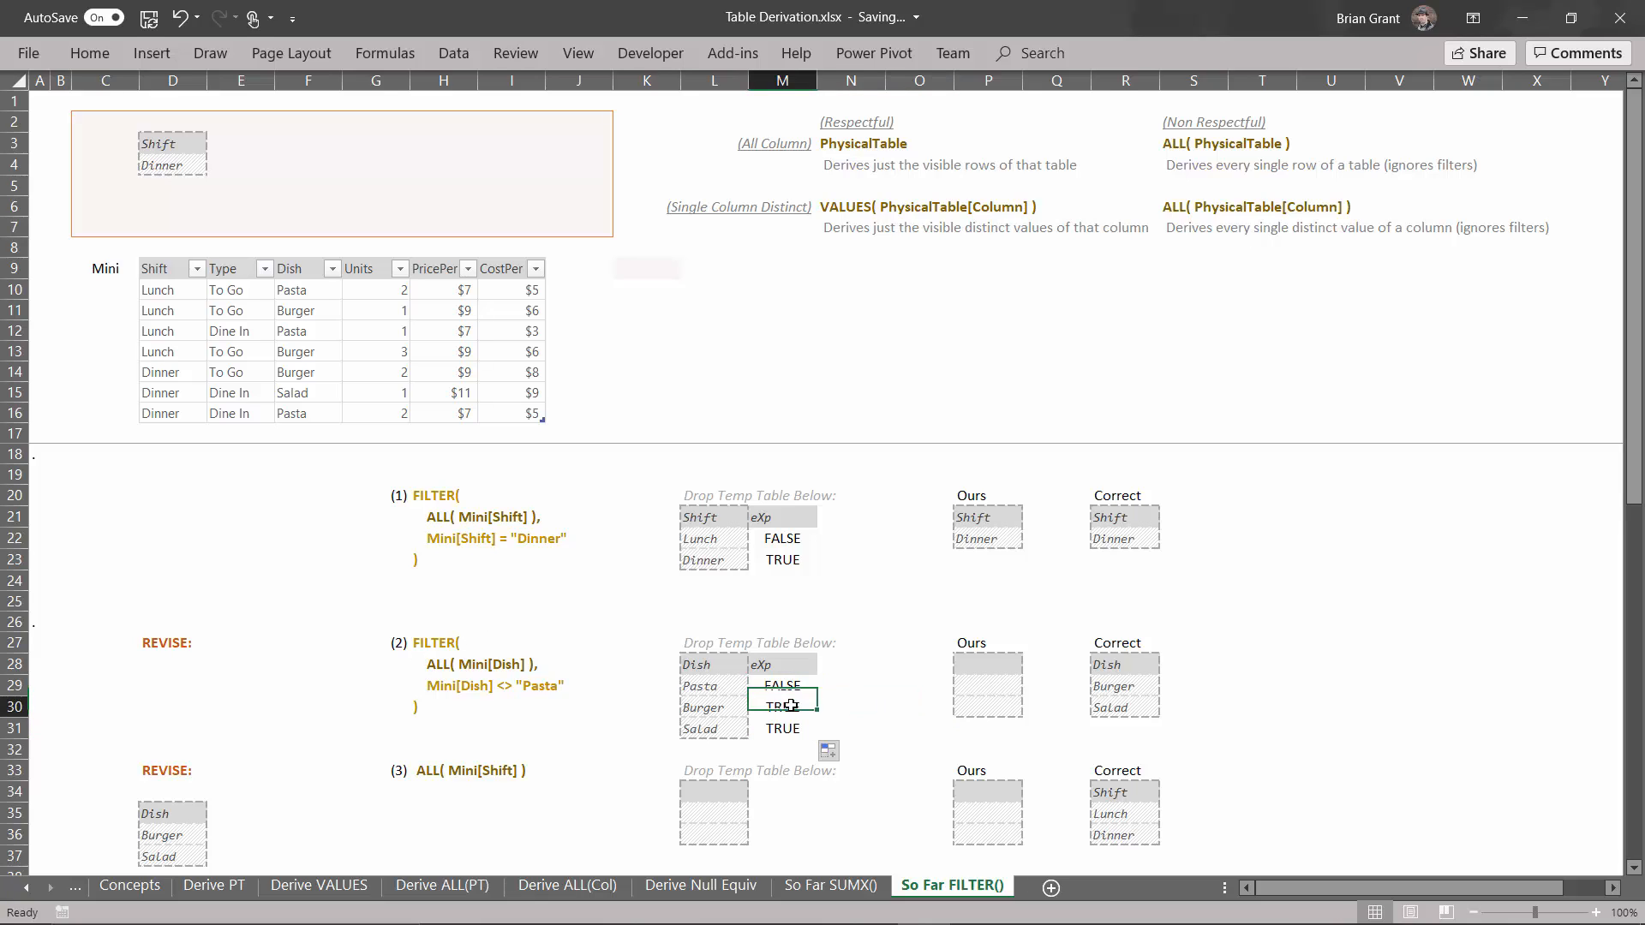
pyautogui.click(788, 726)
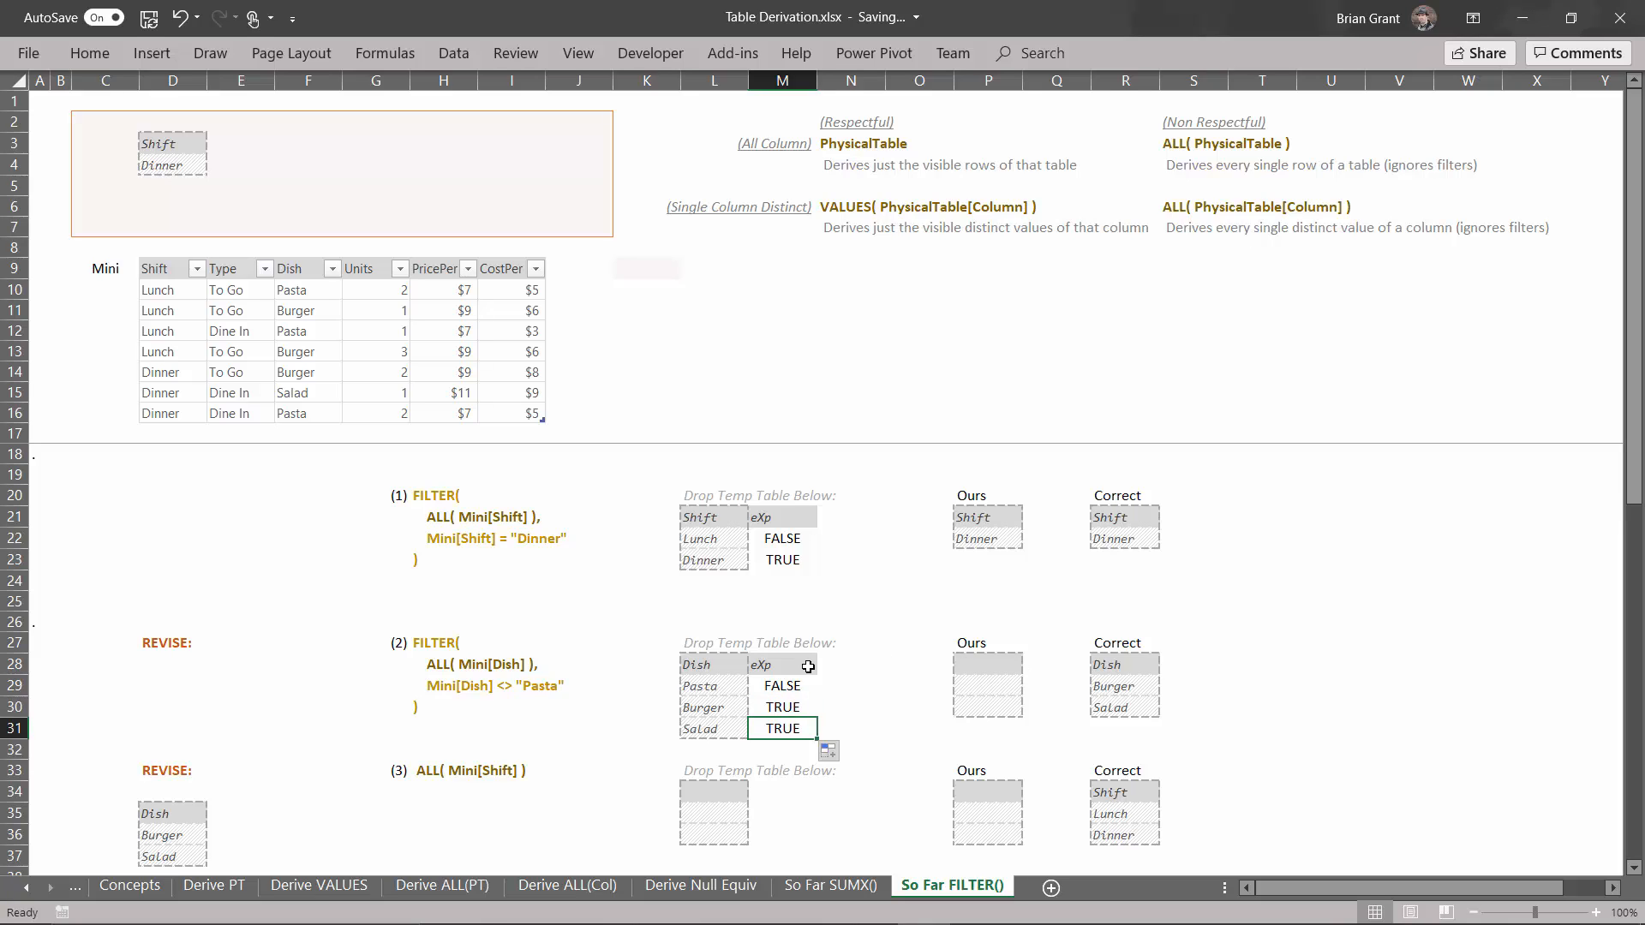
# Step: Copy Dish, Burger and Salad into exercise 2's Ours table, and move the Dish revise table into the orange box at F3:F5
pyautogui.click(707, 661)
pyautogui.hotkey('ctrl', 'c')
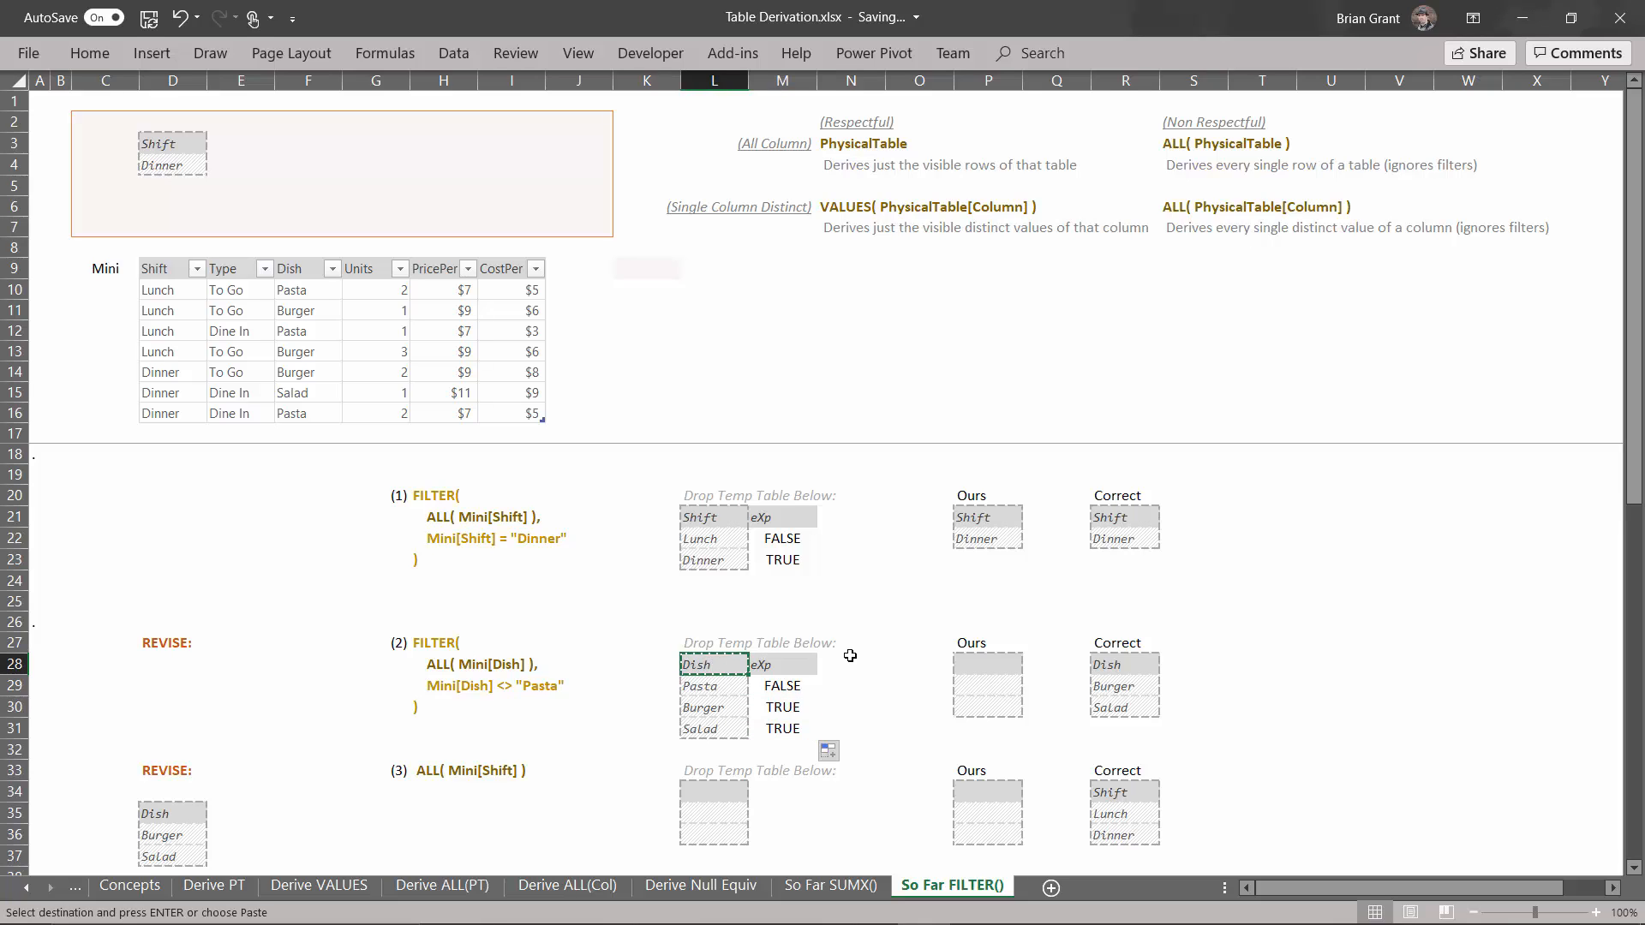
pyautogui.click(978, 666)
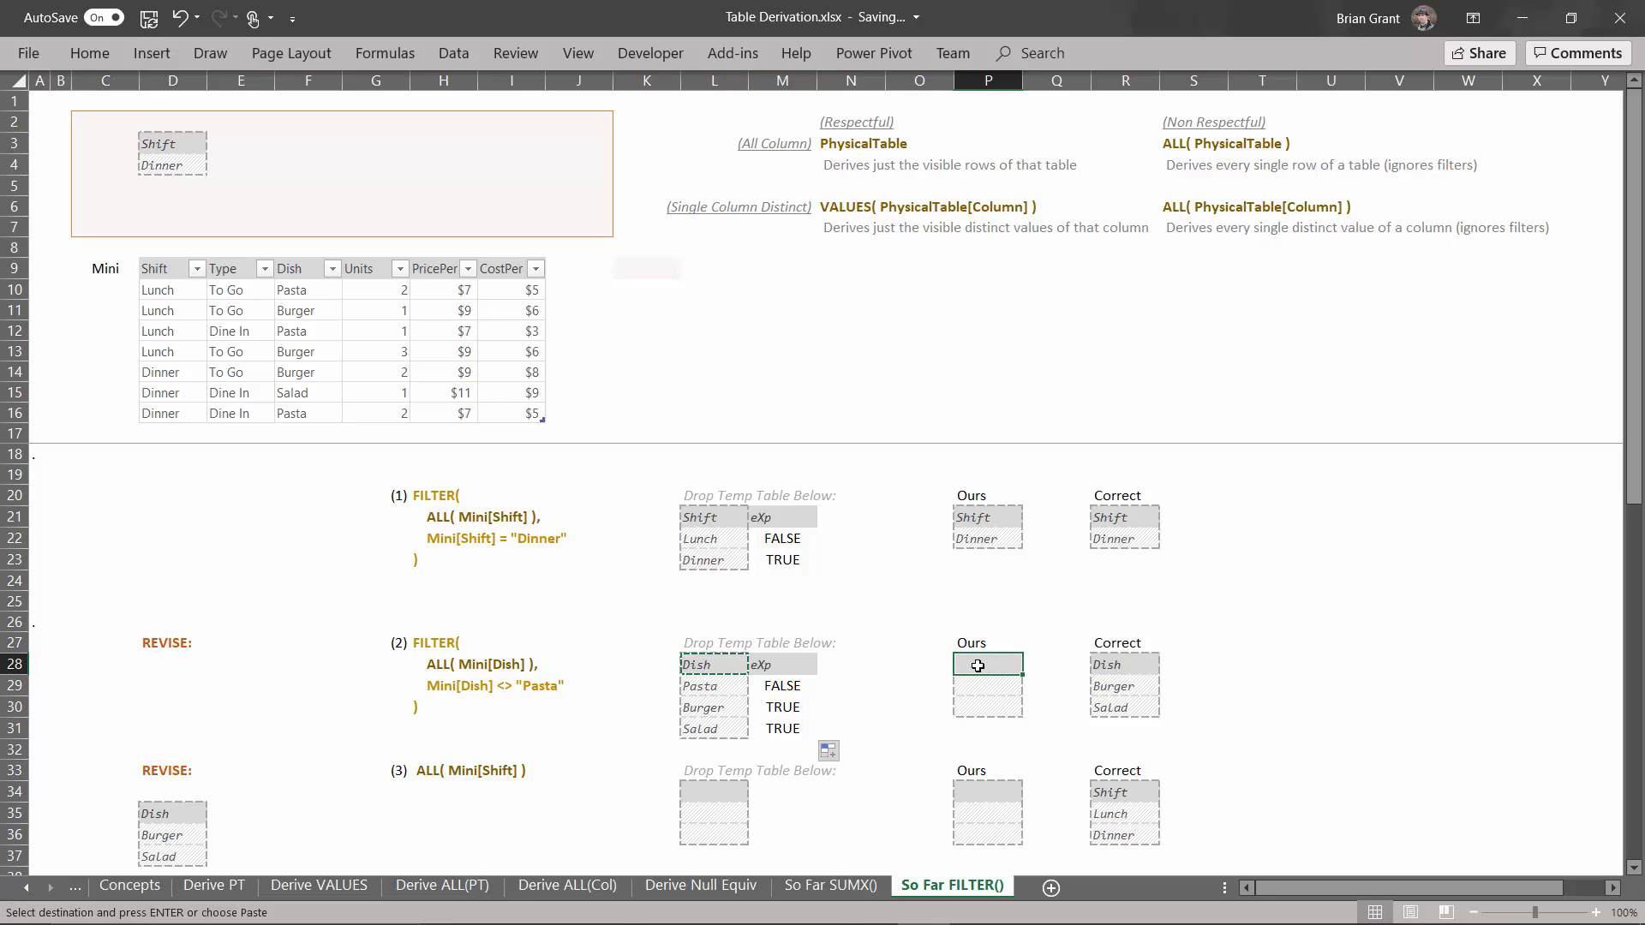
pyautogui.hotkey('ctrl', 'v')
pyautogui.moveTo(720, 708); pyautogui.dragTo(718, 723)
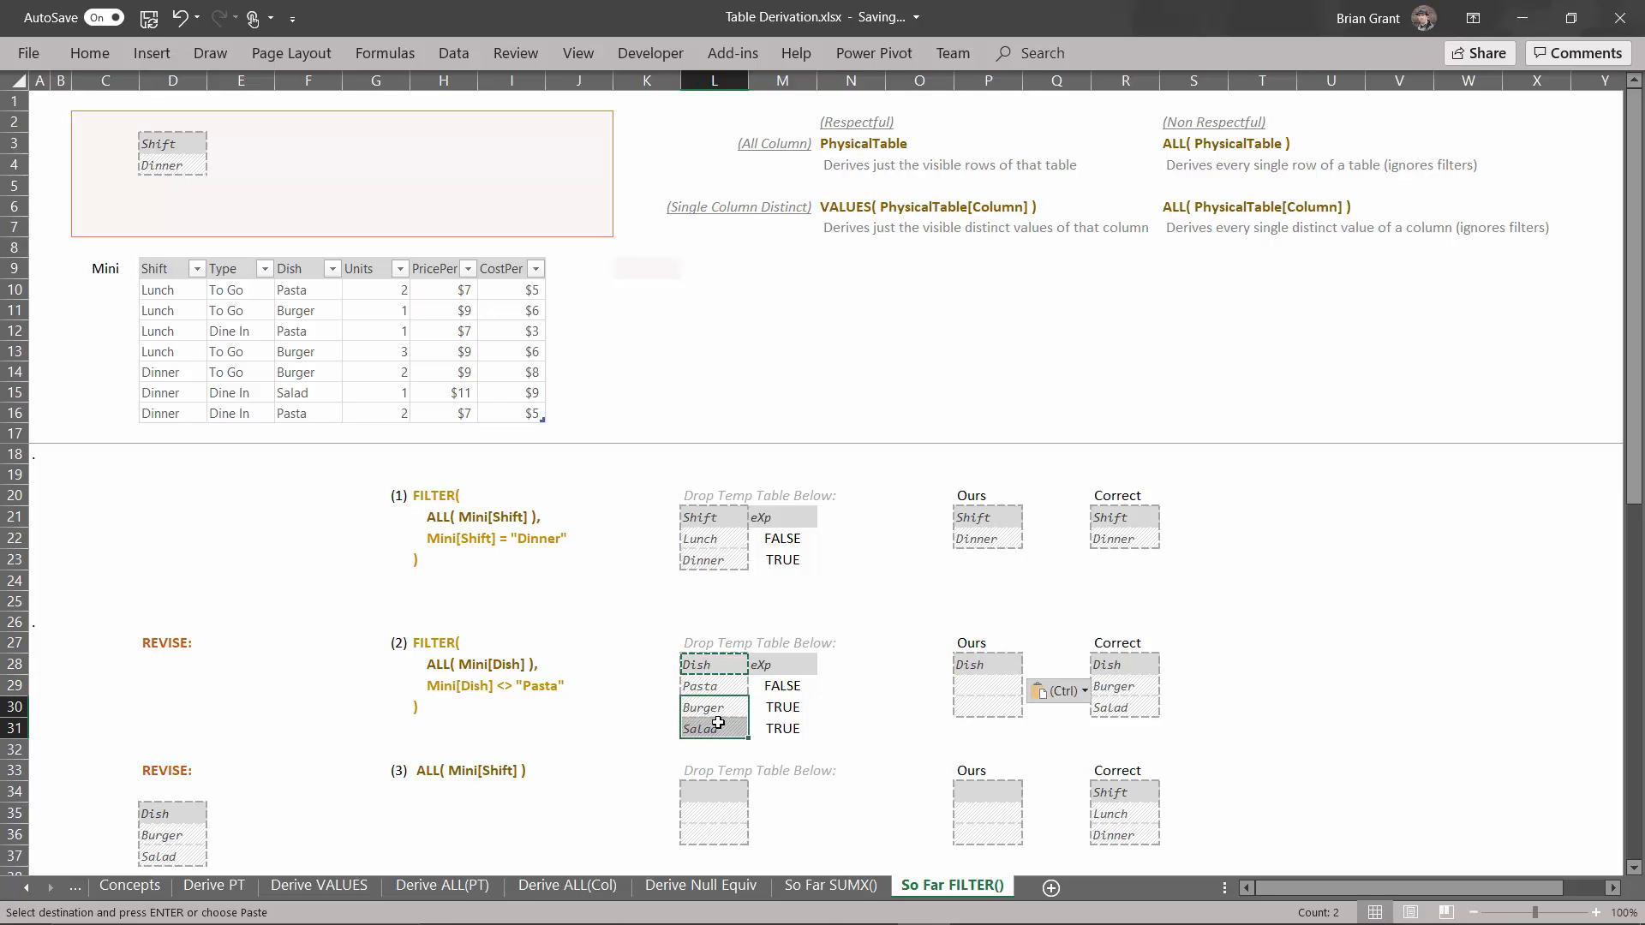
pyautogui.hotkey('ctrl', 'c')
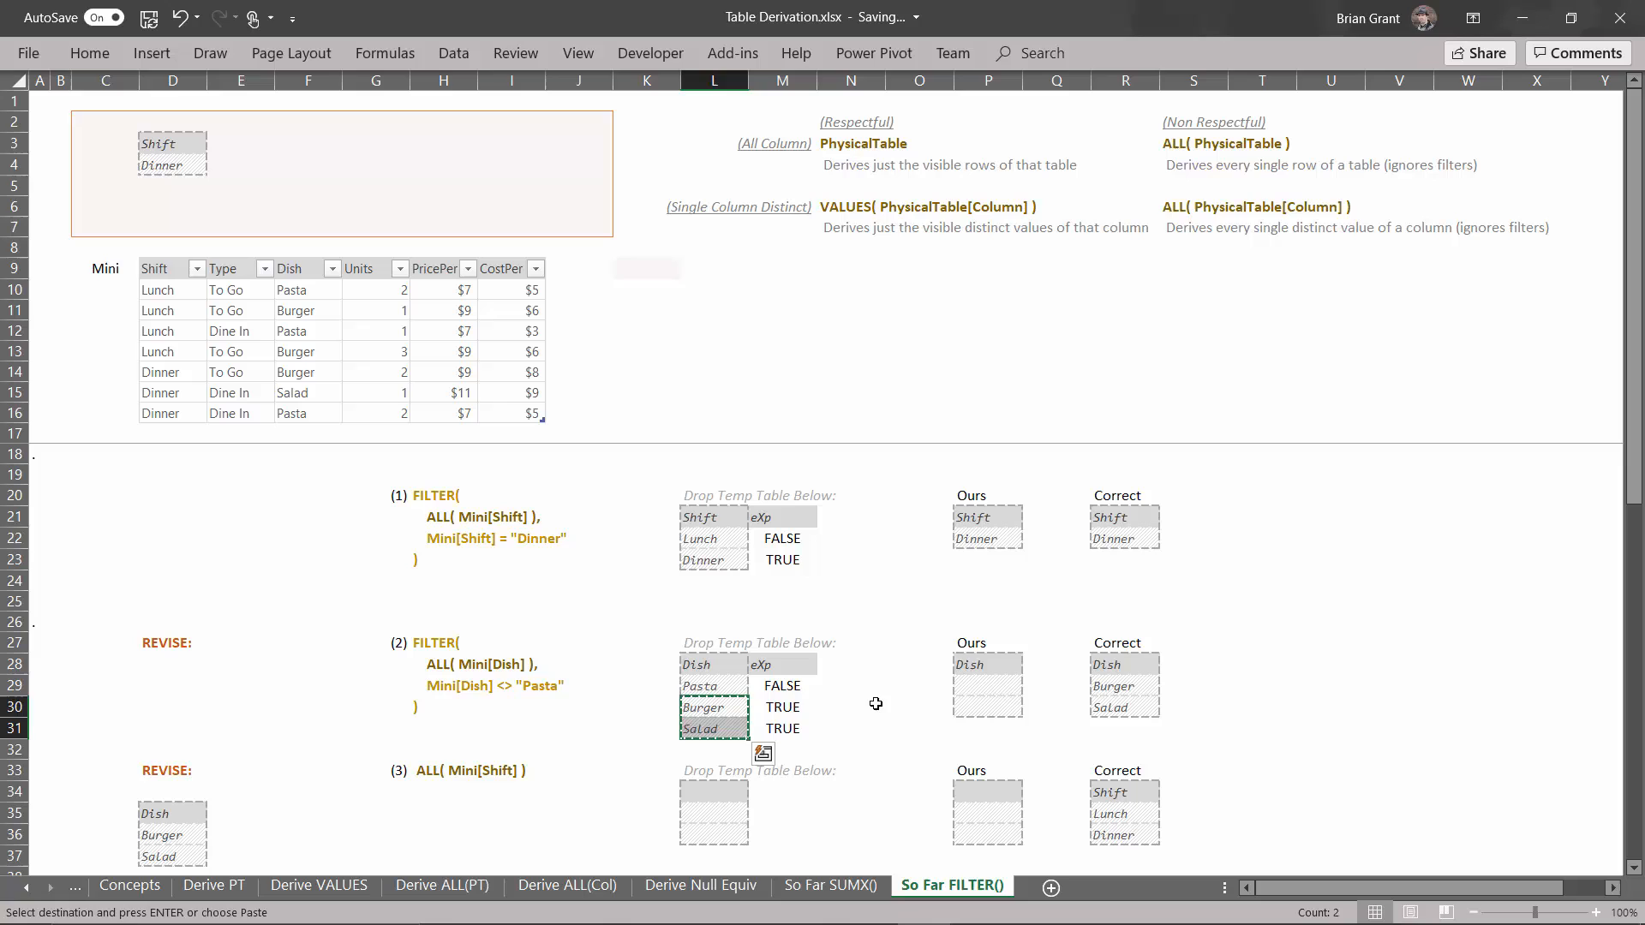
pyautogui.click(974, 687)
pyautogui.hotkey('ctrl', 'v')
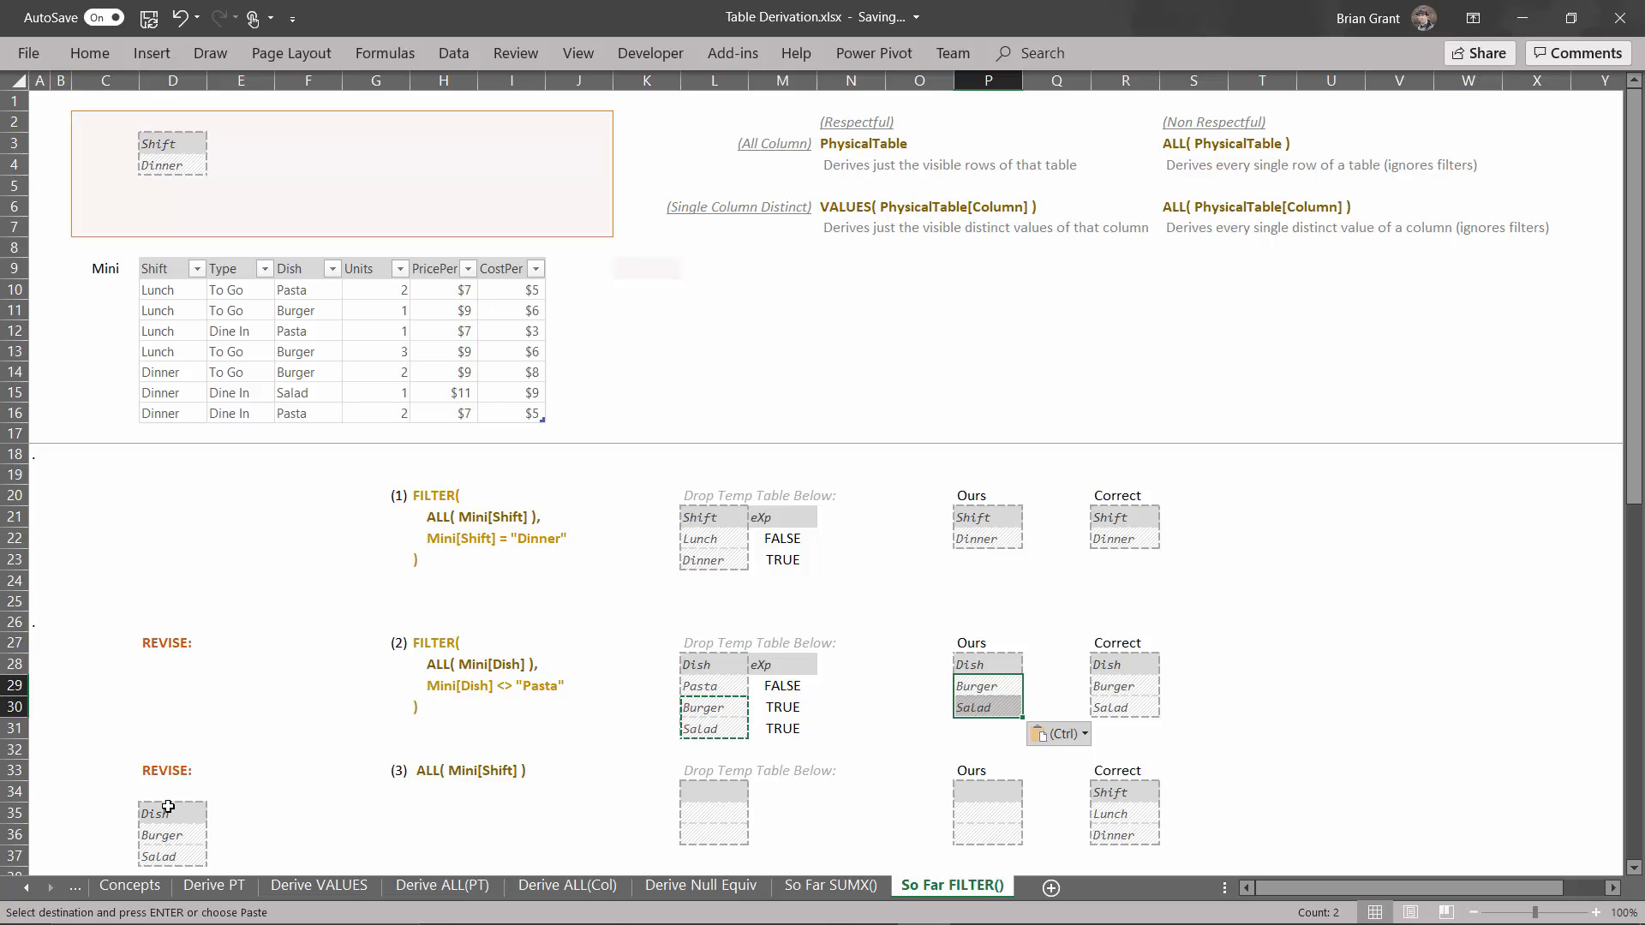
pyautogui.moveTo(168, 808); pyautogui.dragTo(310, 143)
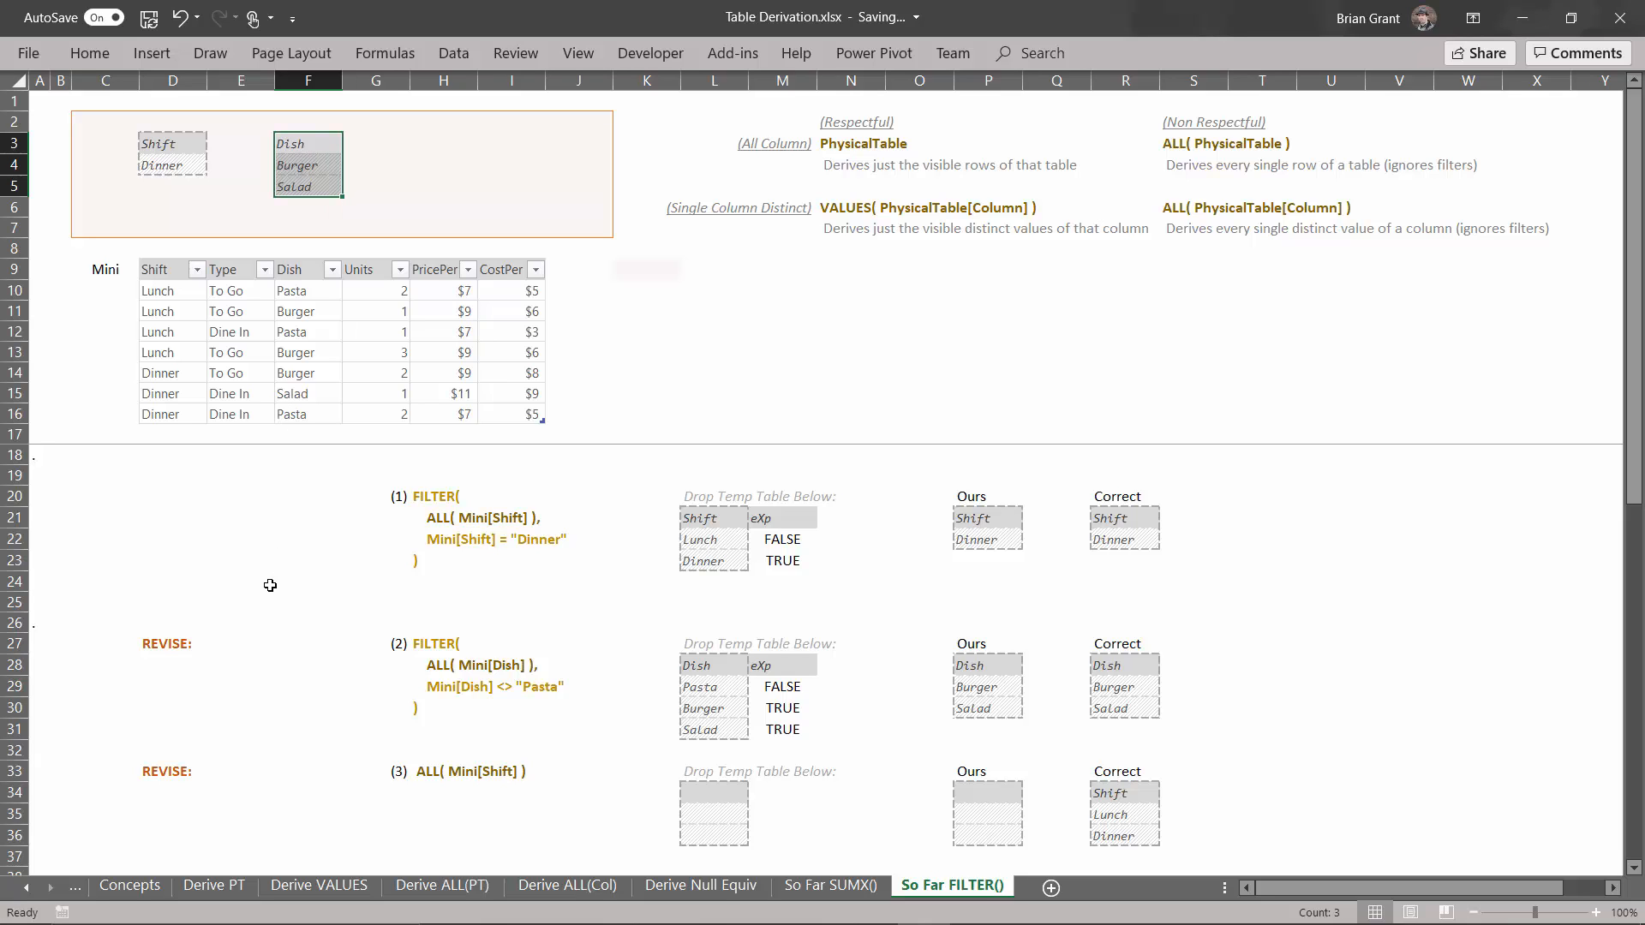
# Step: Fill exercise 3's temp table in L34:L36 with Shift, Lunch and Dinner
pyautogui.scroll(-3, 277, 692)
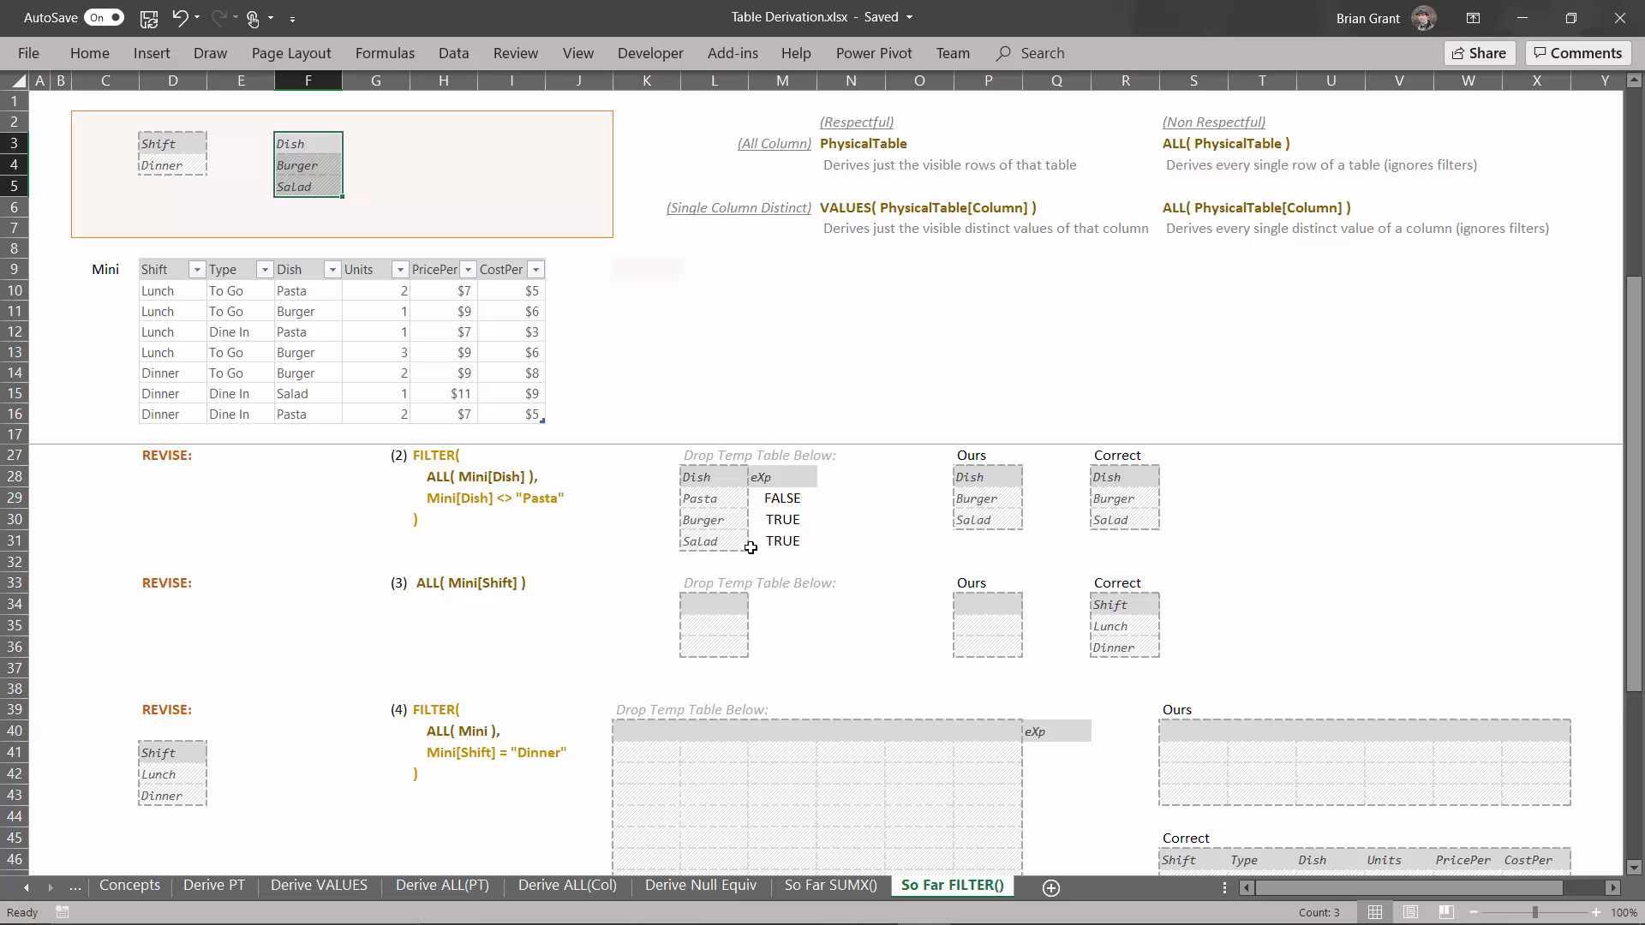
pyautogui.click(710, 605)
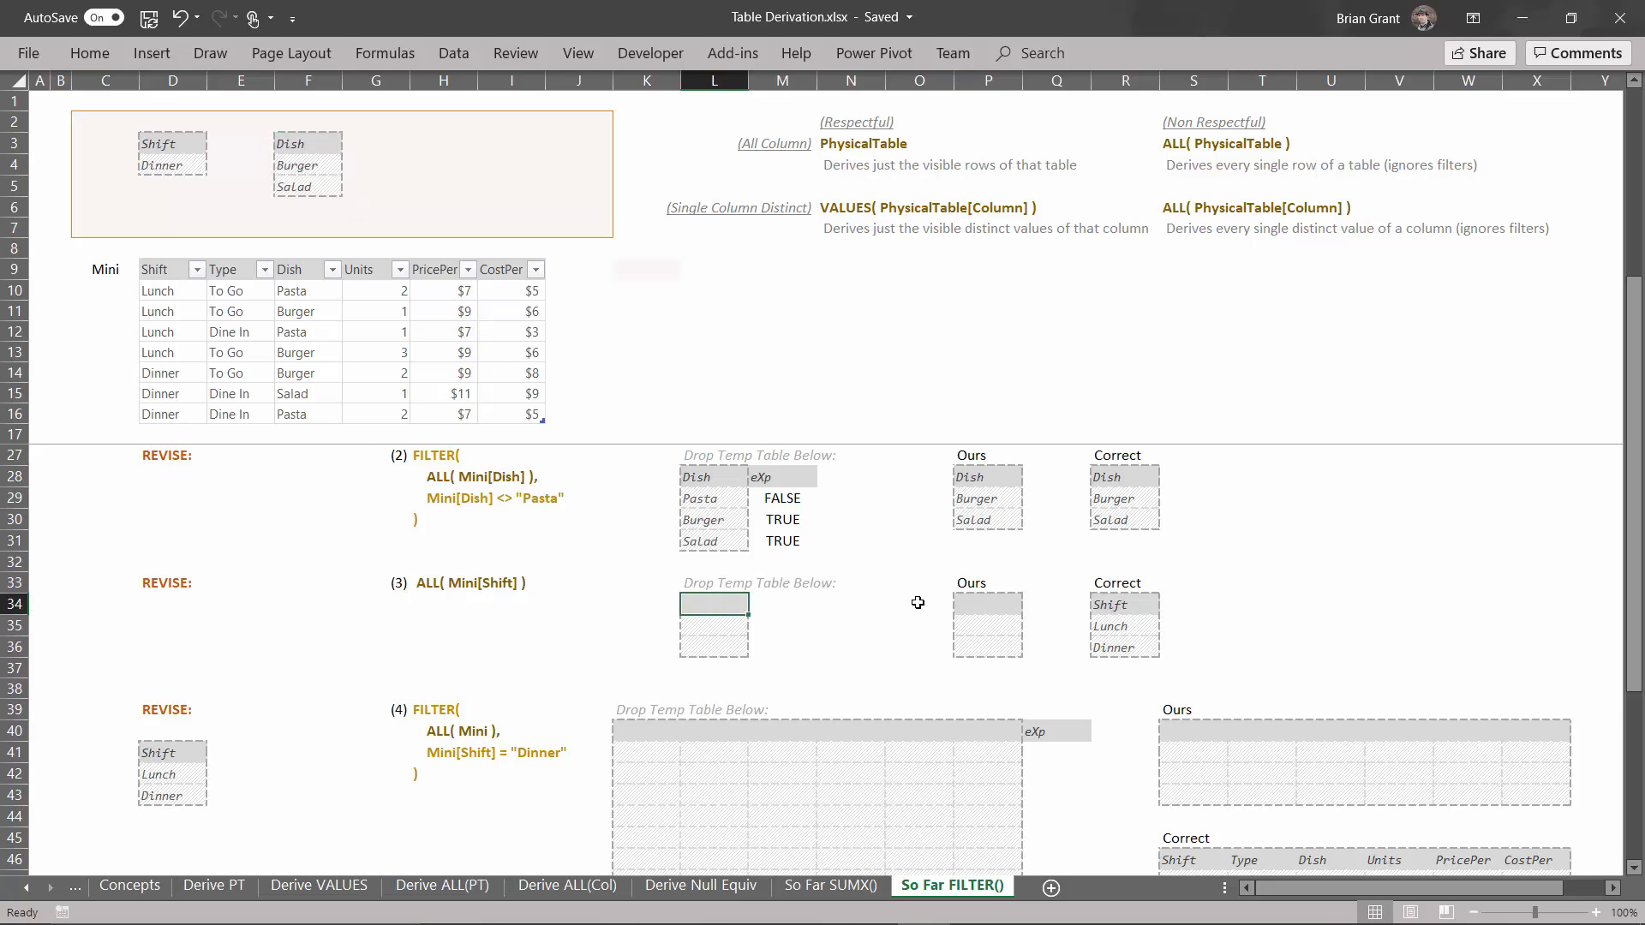
pyautogui.write('Shift')
pyautogui.press('Return')
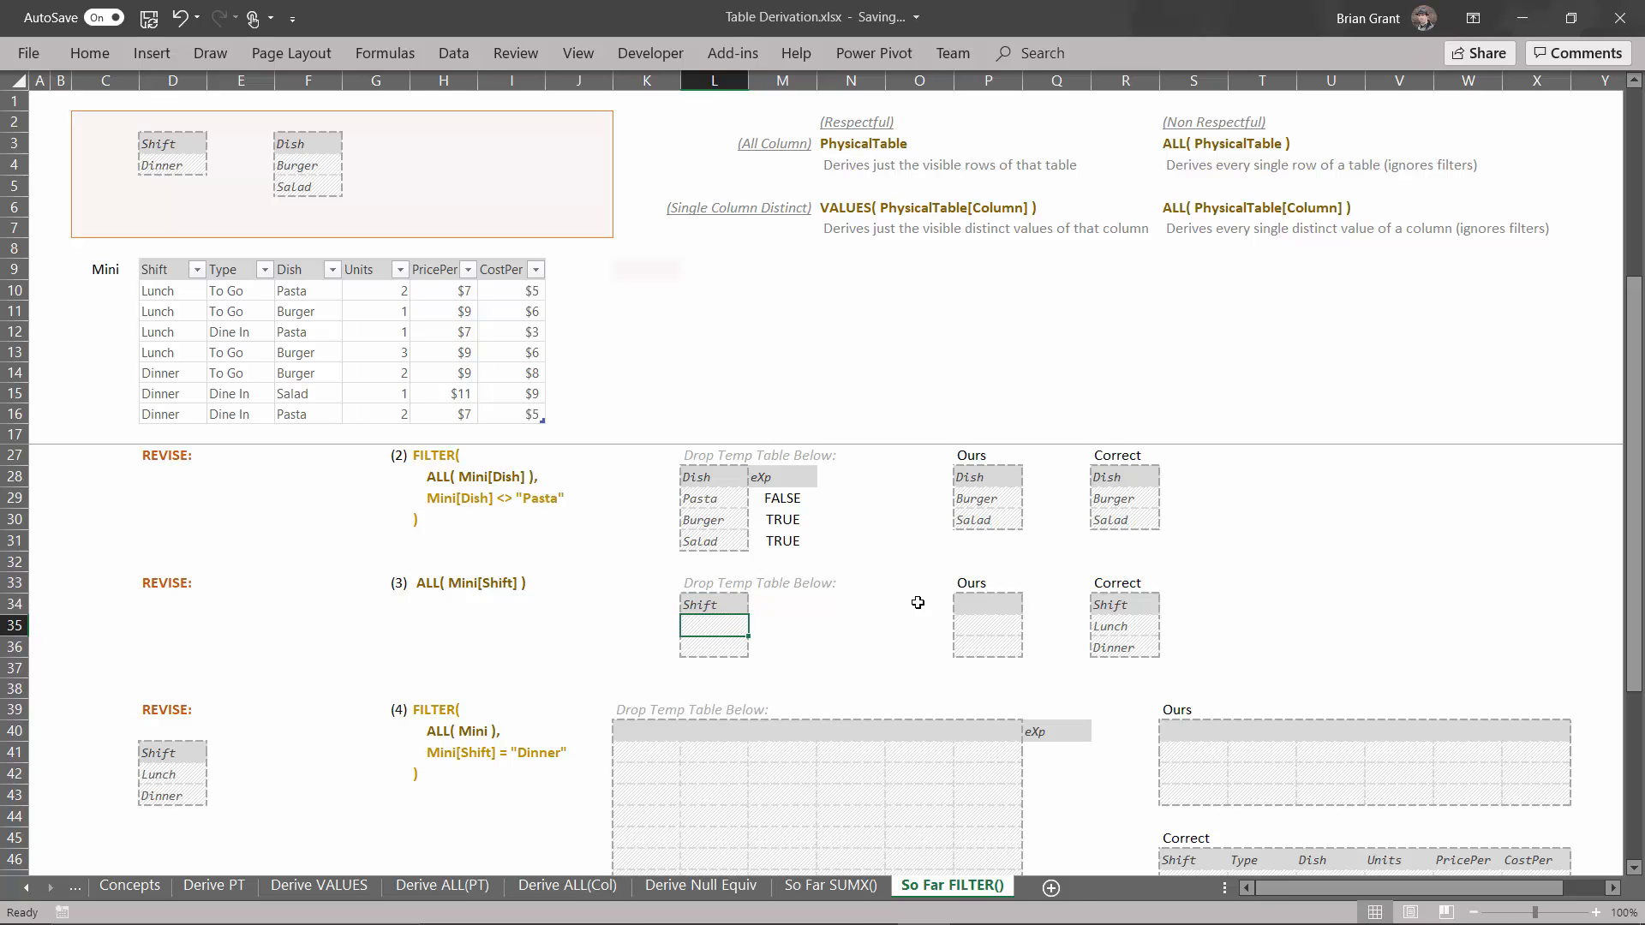
pyautogui.write('Lunch')
pyautogui.press('Return')
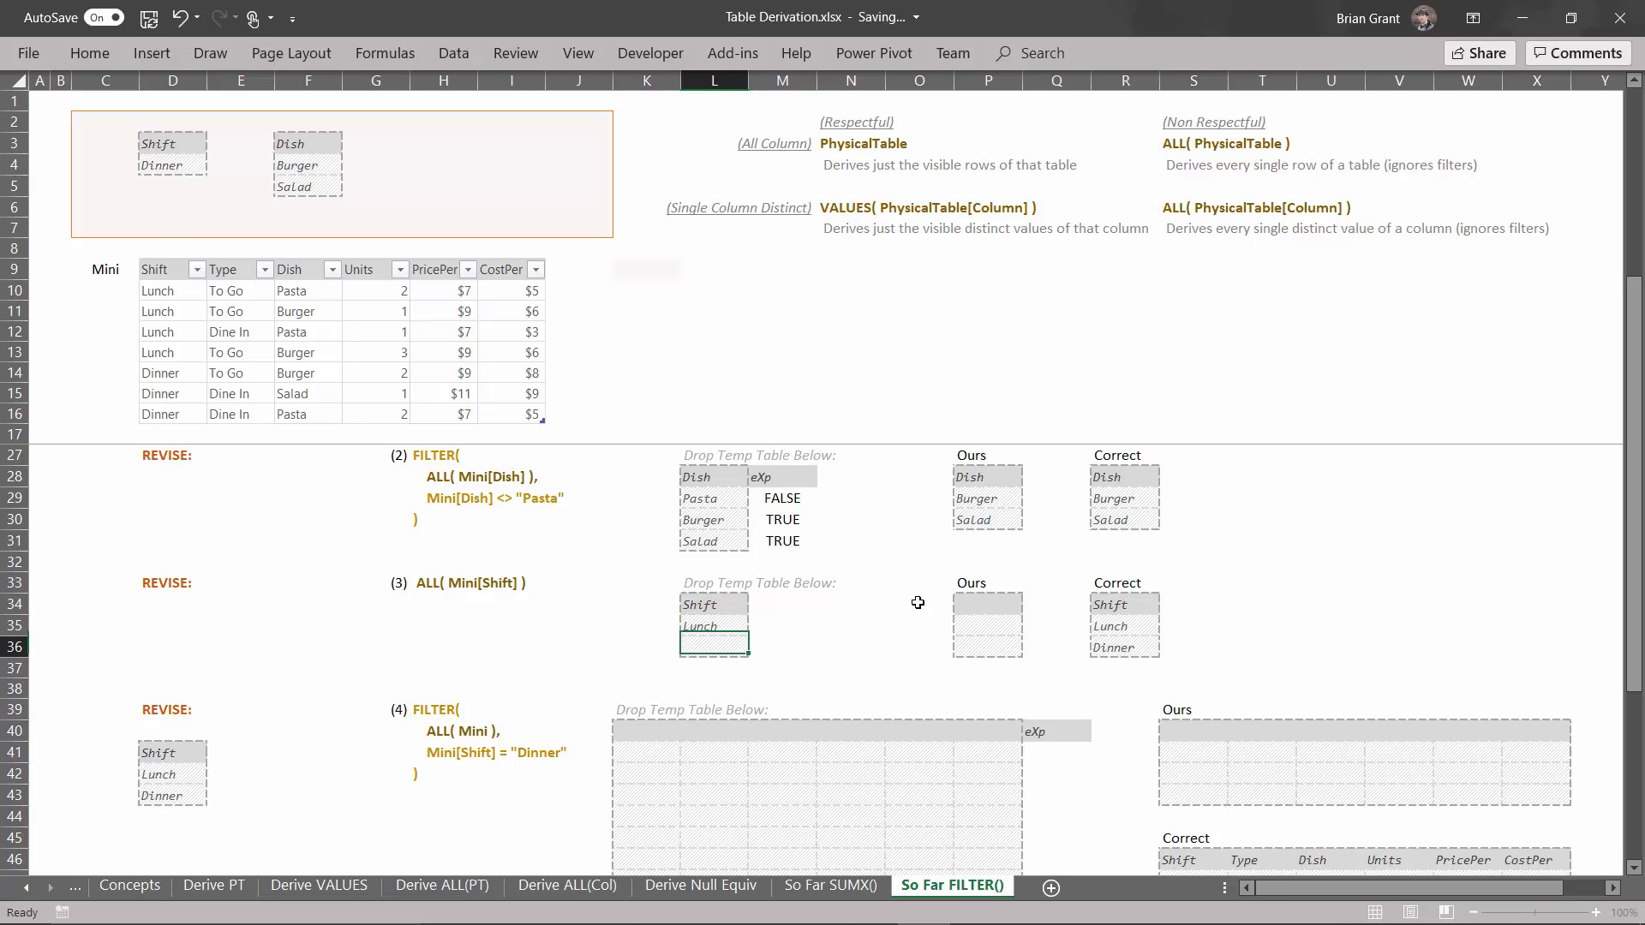
pyautogui.write('Dinner')
pyautogui.press('Return')
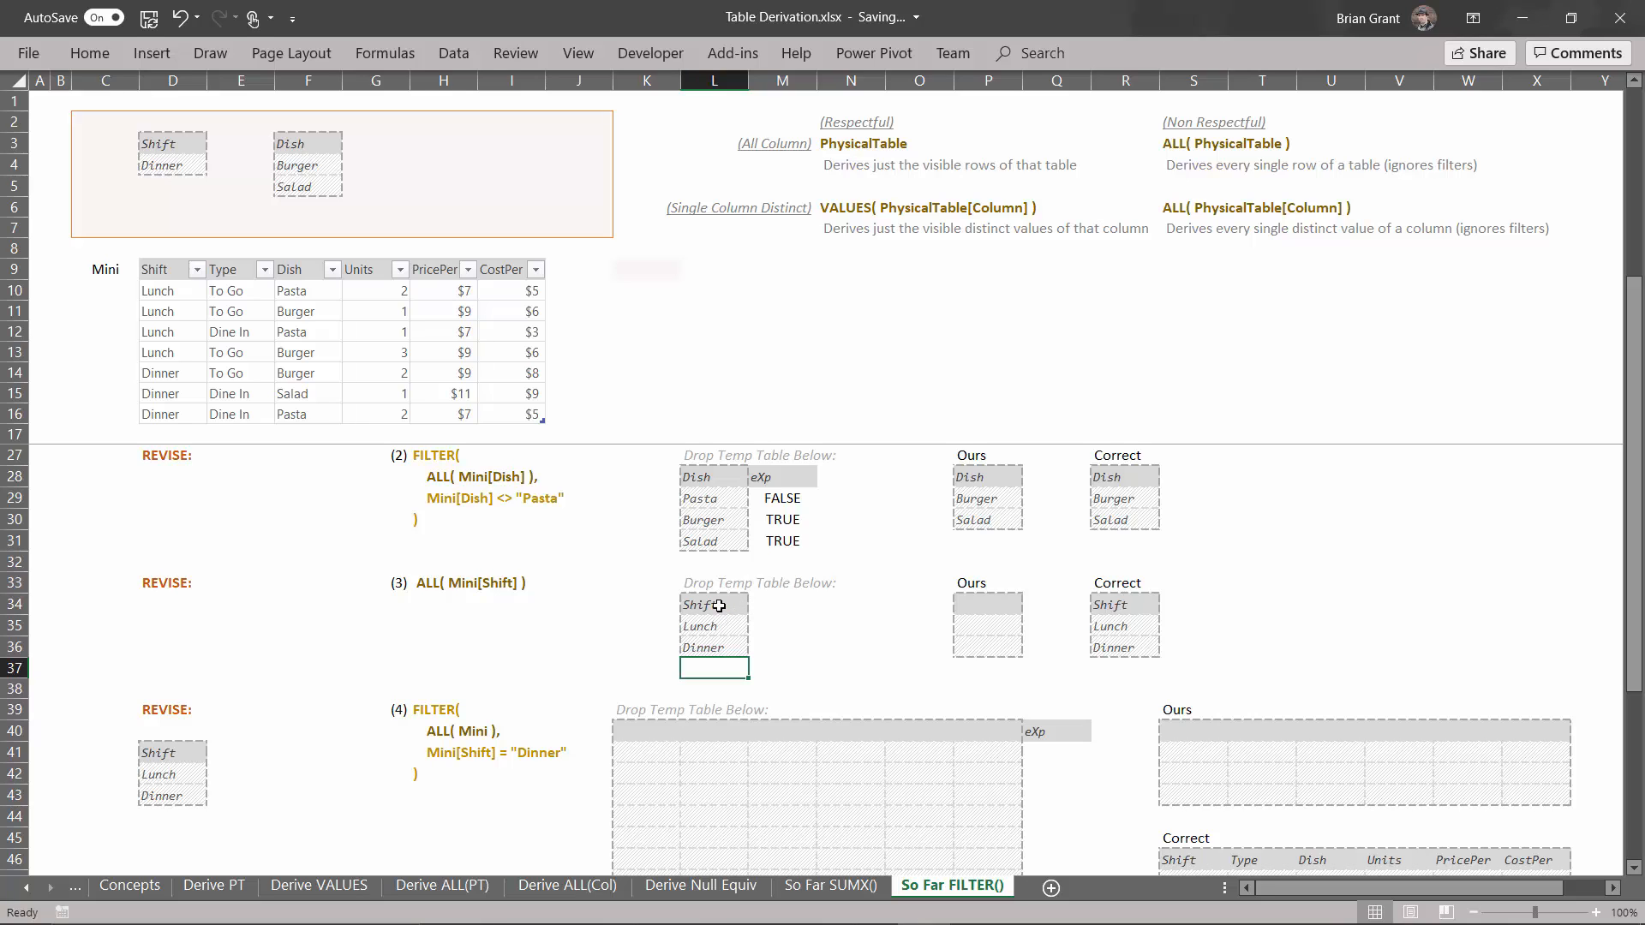
# Step: Copy exercise 3's whole temp table into its Ours table at P34:P36
pyautogui.moveTo(719, 606); pyautogui.dragTo(719, 651)
pyautogui.hotkey('ctrl', 'c')
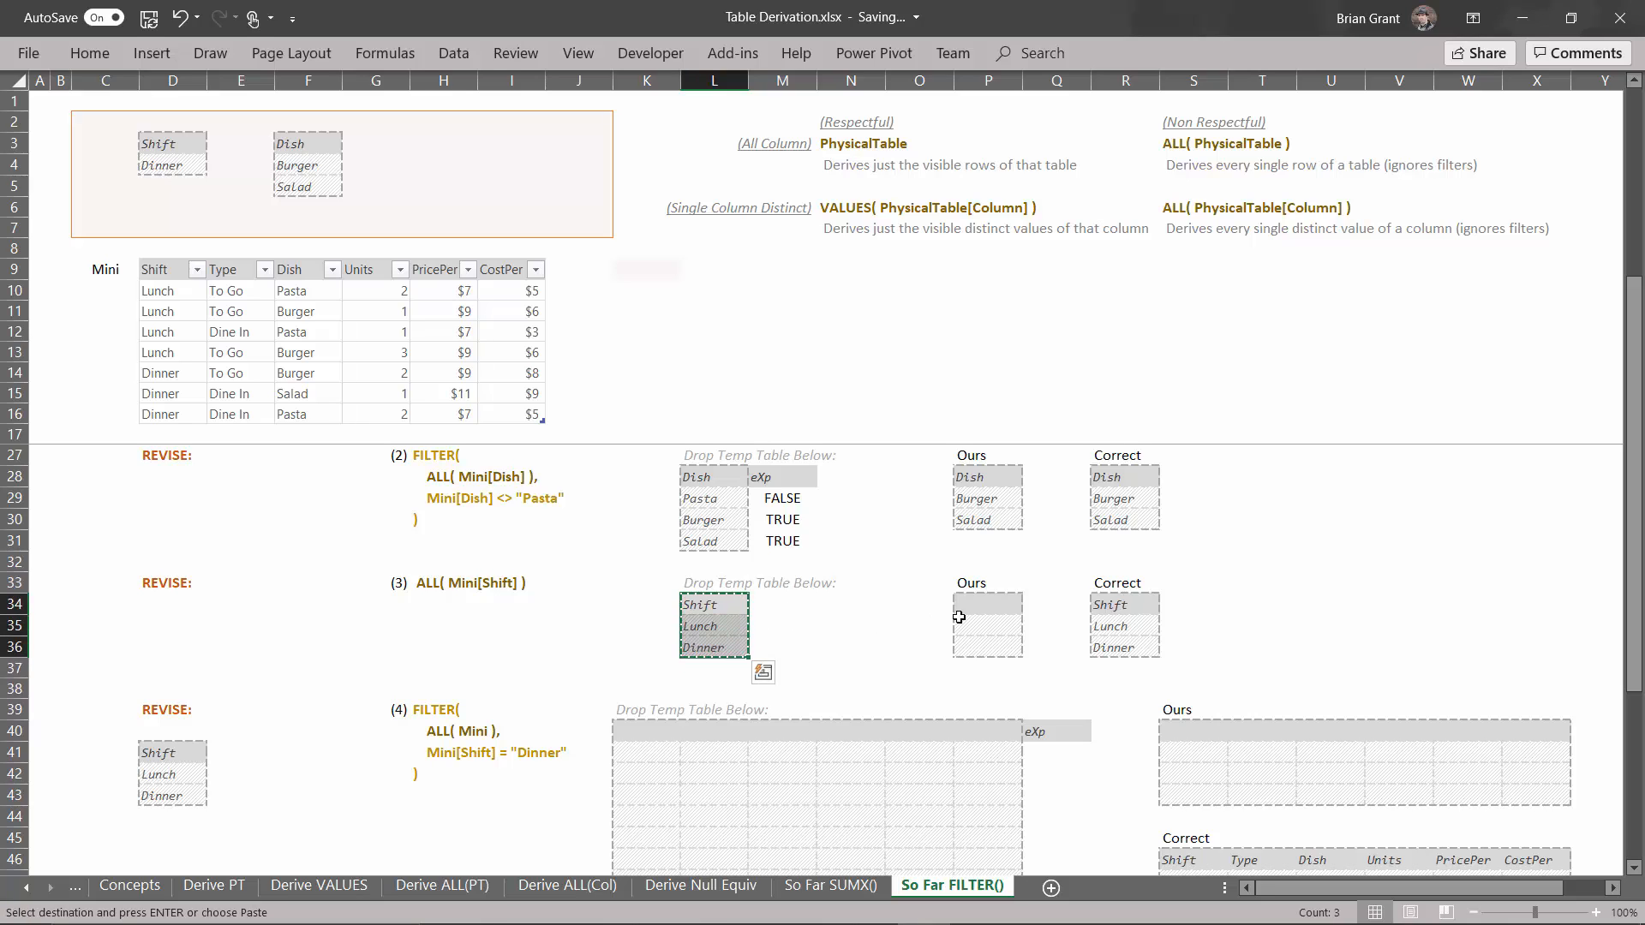
pyautogui.click(987, 603)
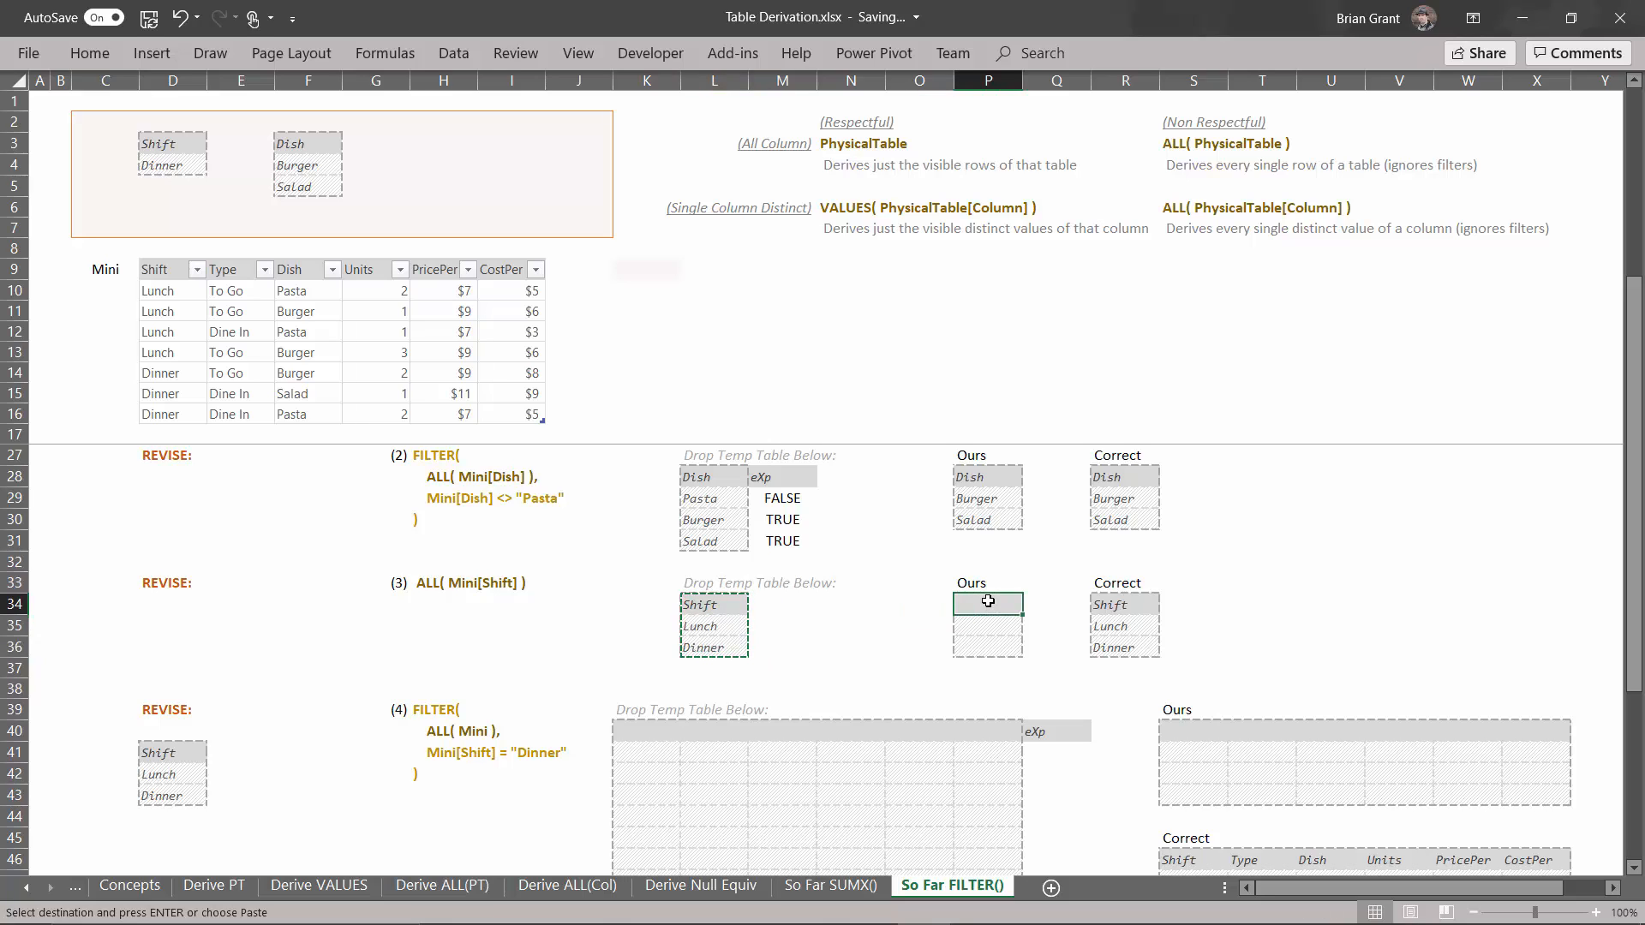
pyautogui.hotkey('ctrl', 'v')
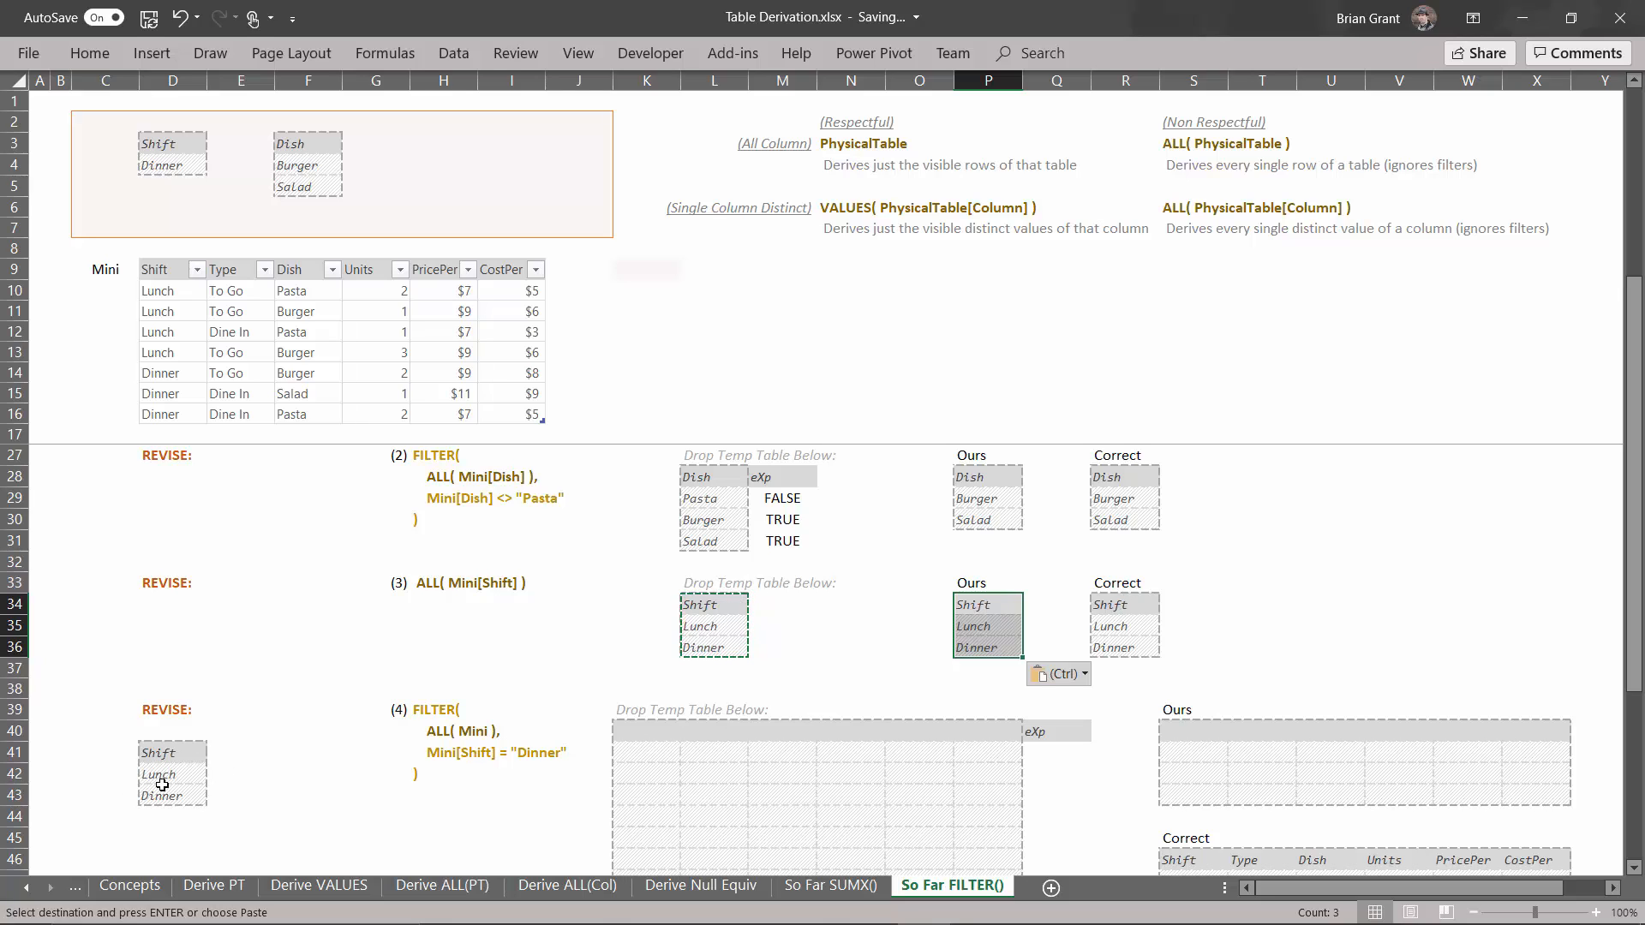
# Step: Move exercise 4's Shift revise table from D41:D43 into the orange filter box at D3:D5, replacing the existing data
pyautogui.click(174, 752)
pyautogui.hotkey('ctrl', 'v')
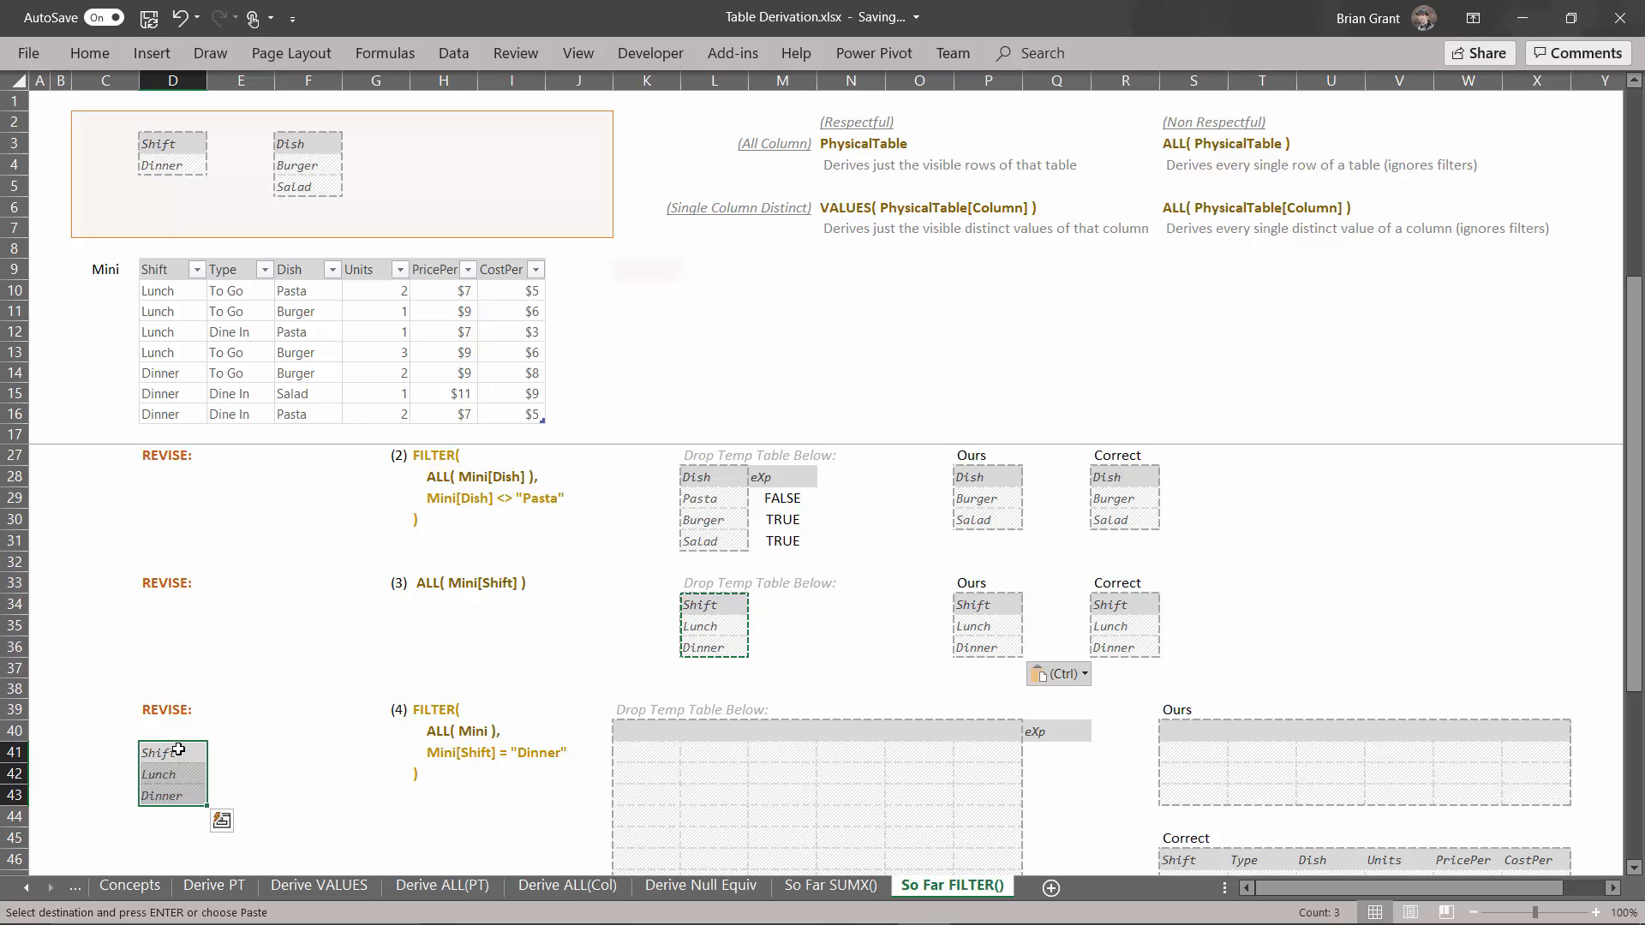
pyautogui.moveTo(178, 747); pyautogui.dragTo(162, 135)
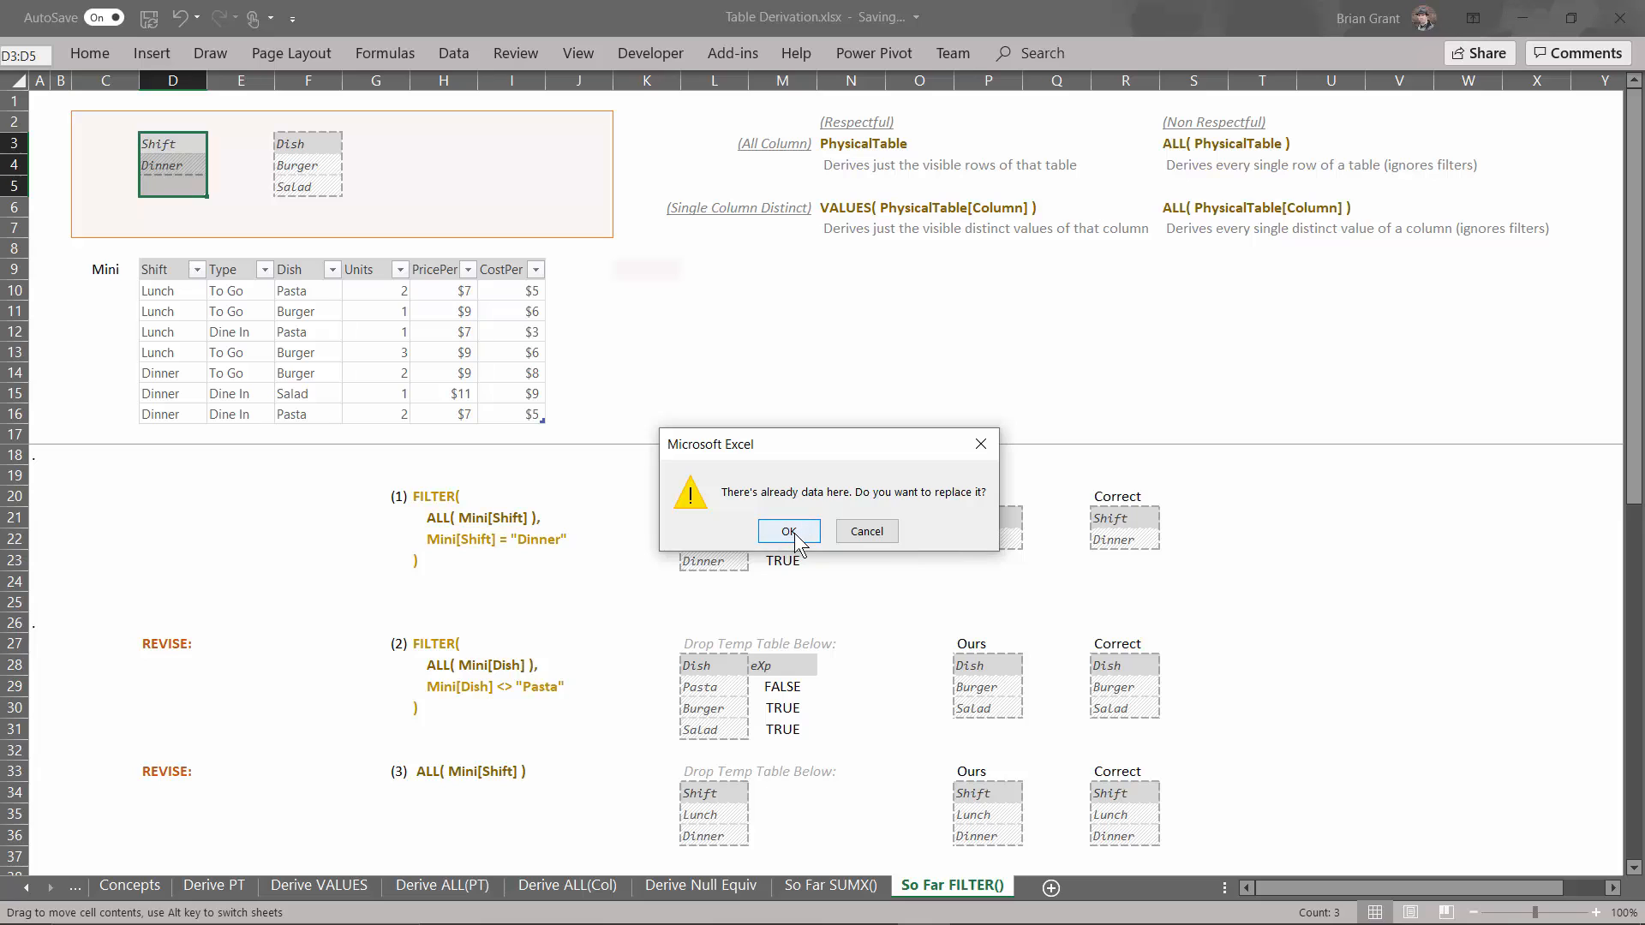
pyautogui.click(788, 531)
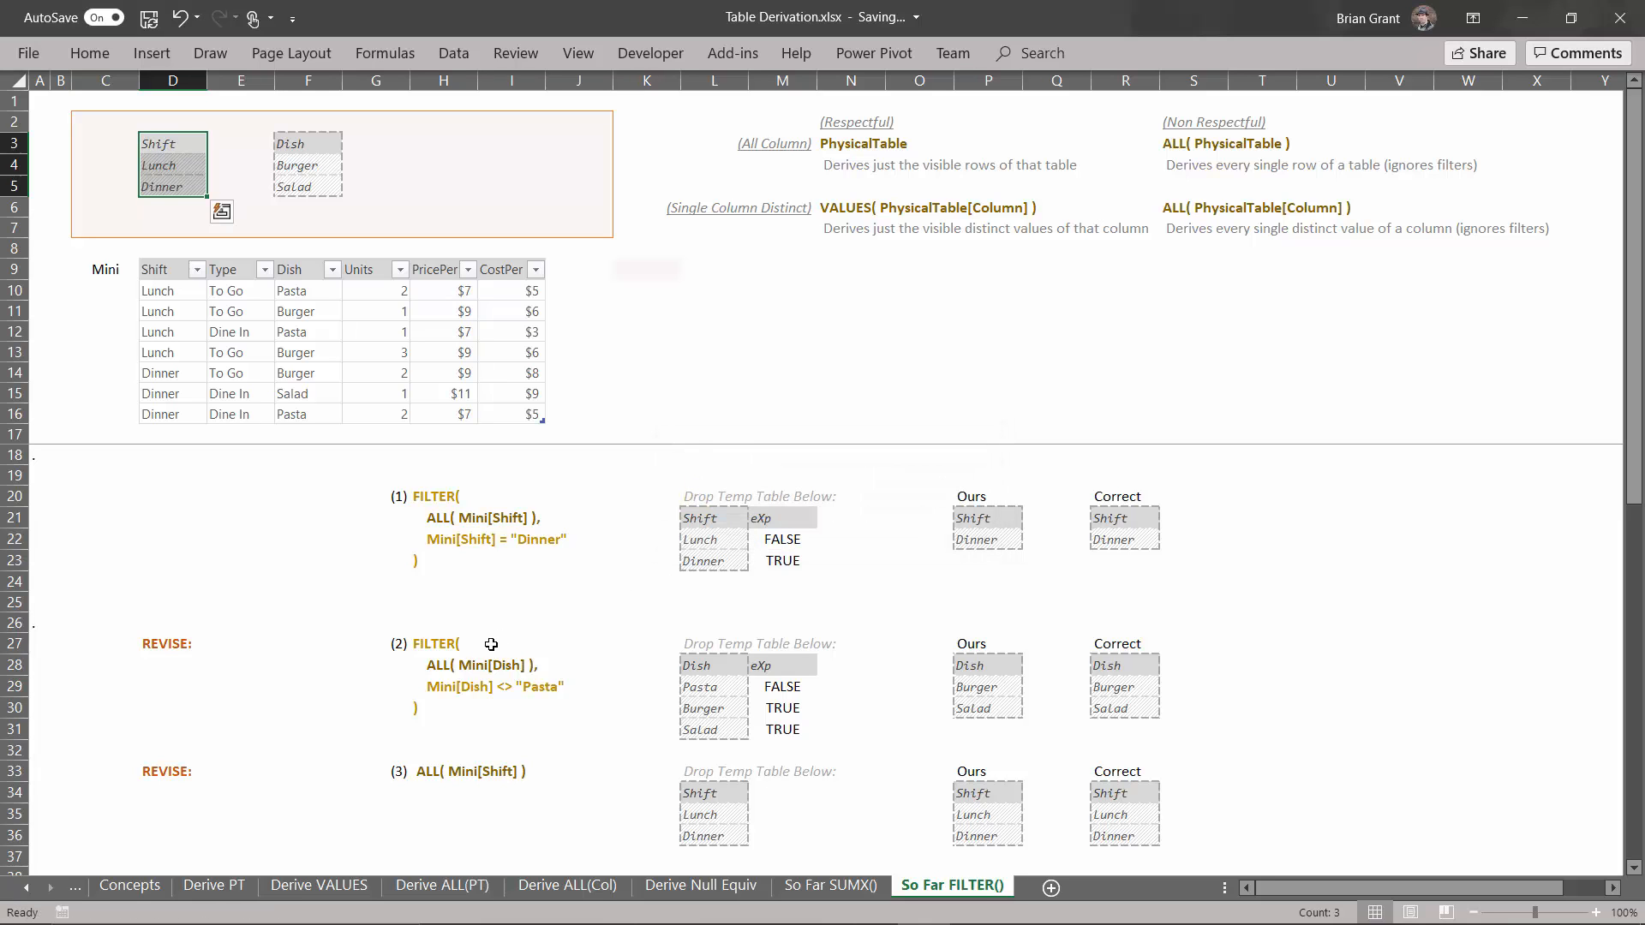
# Step: Copy the whole Mini table, headers included, into exercise 4's temp table at K40, pasting only values and number formats
pyautogui.scroll(-5, 261, 664)
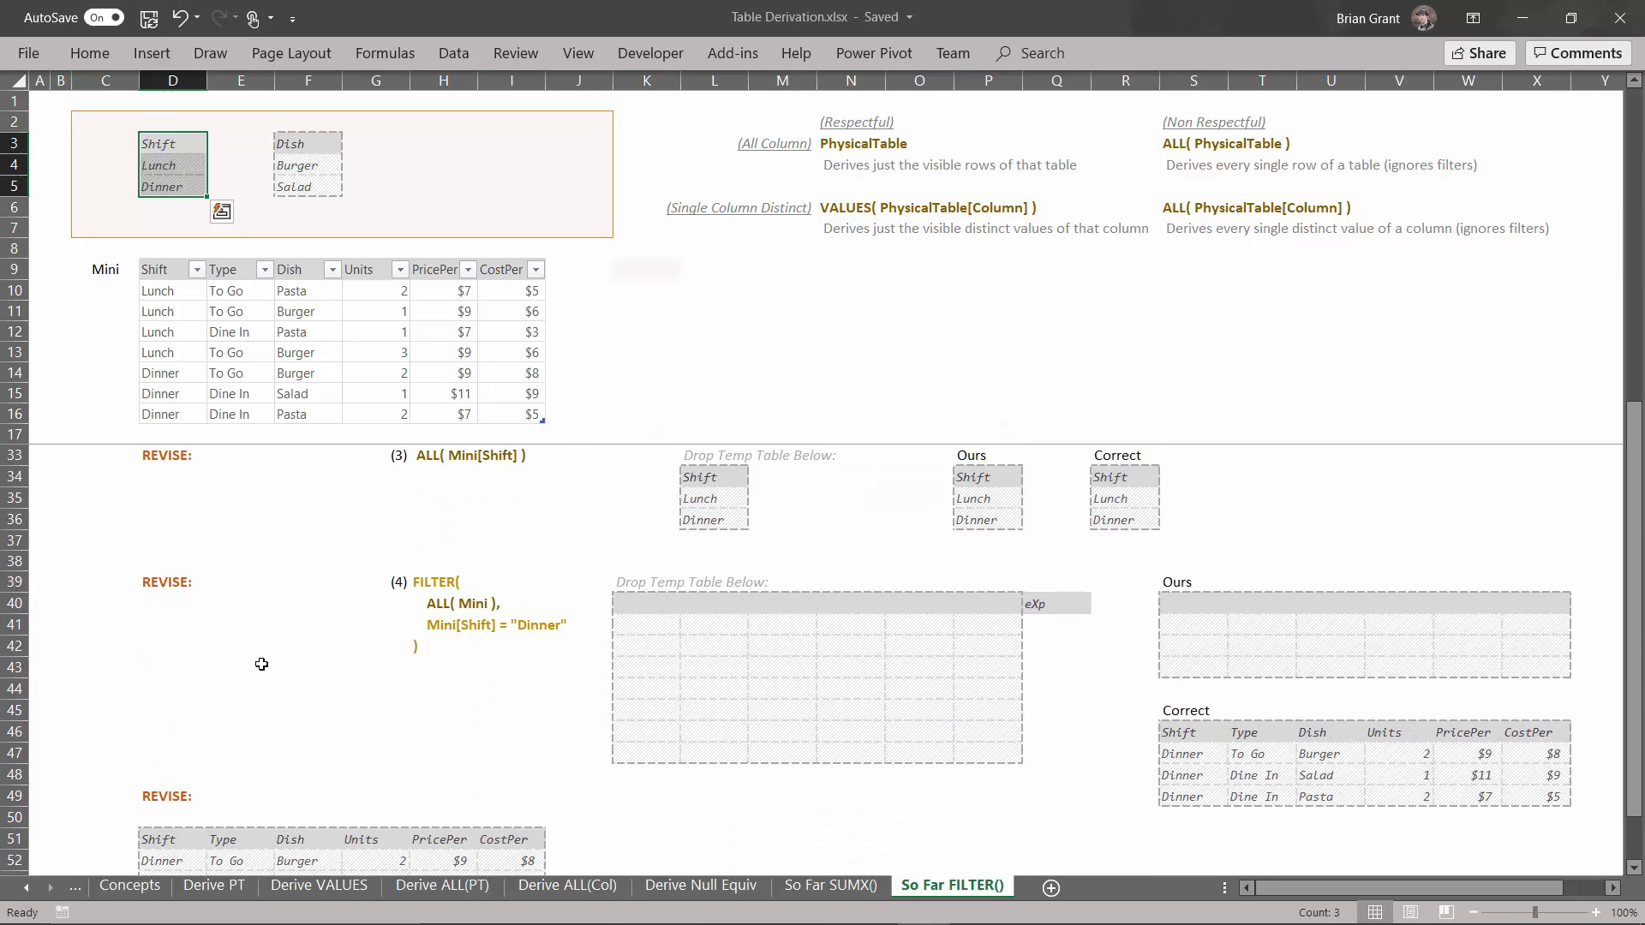
pyautogui.scroll(-1, 261, 664)
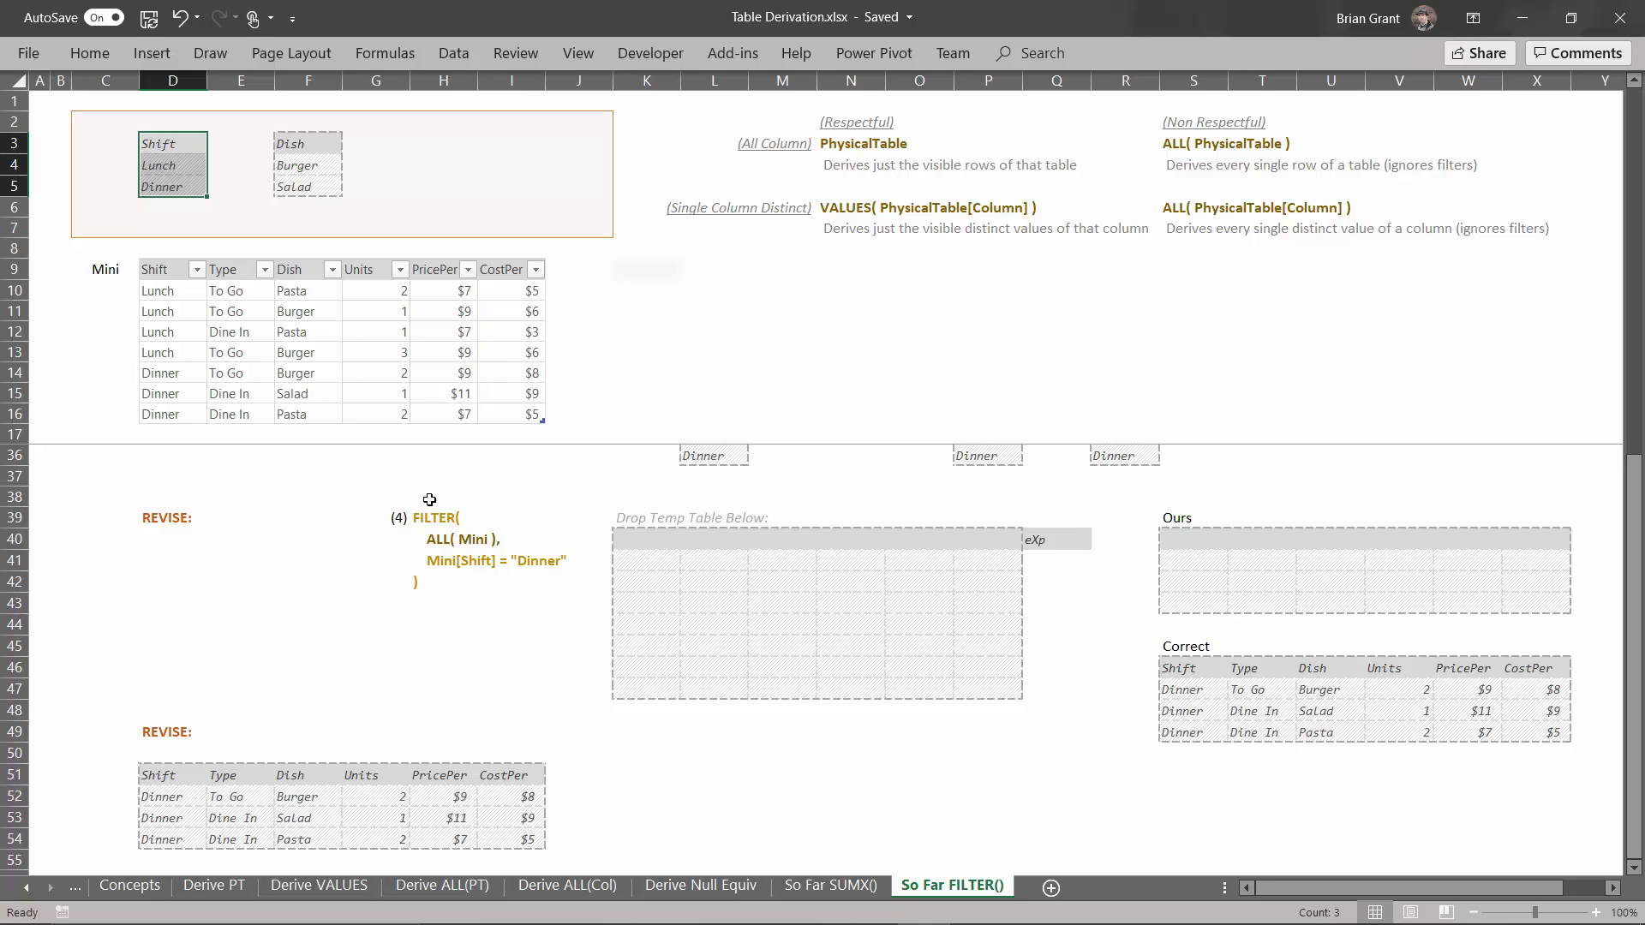
pyautogui.moveTo(157, 269); pyautogui.dragTo(483, 413)
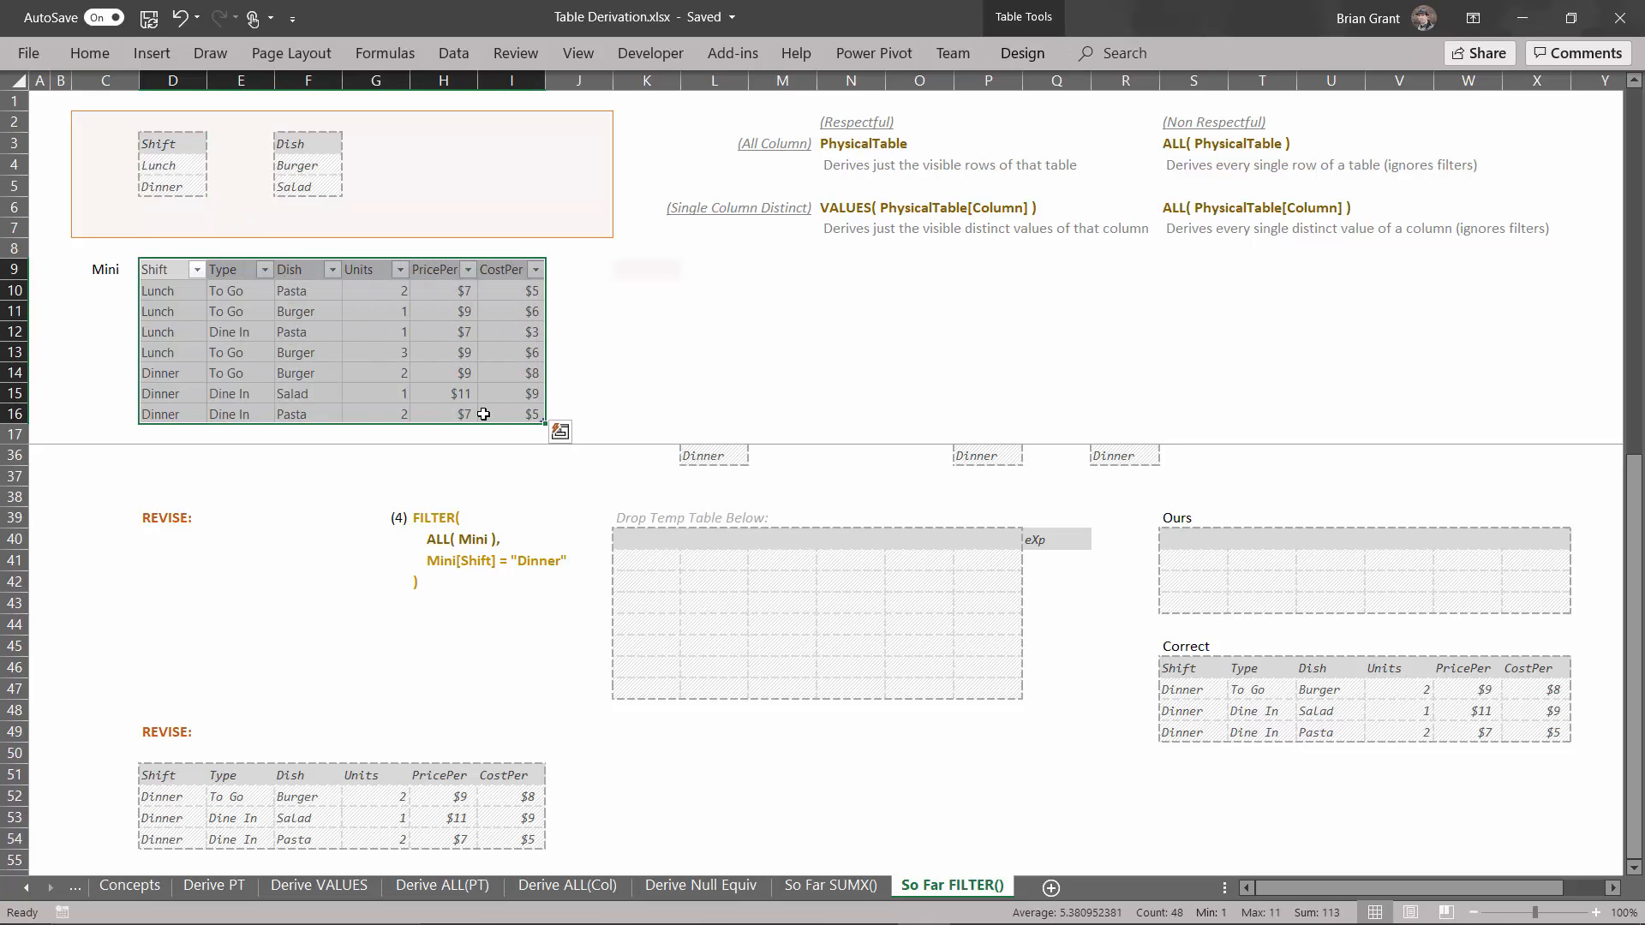
pyautogui.hotkey('ctrl', 'c')
pyautogui.click(641, 534)
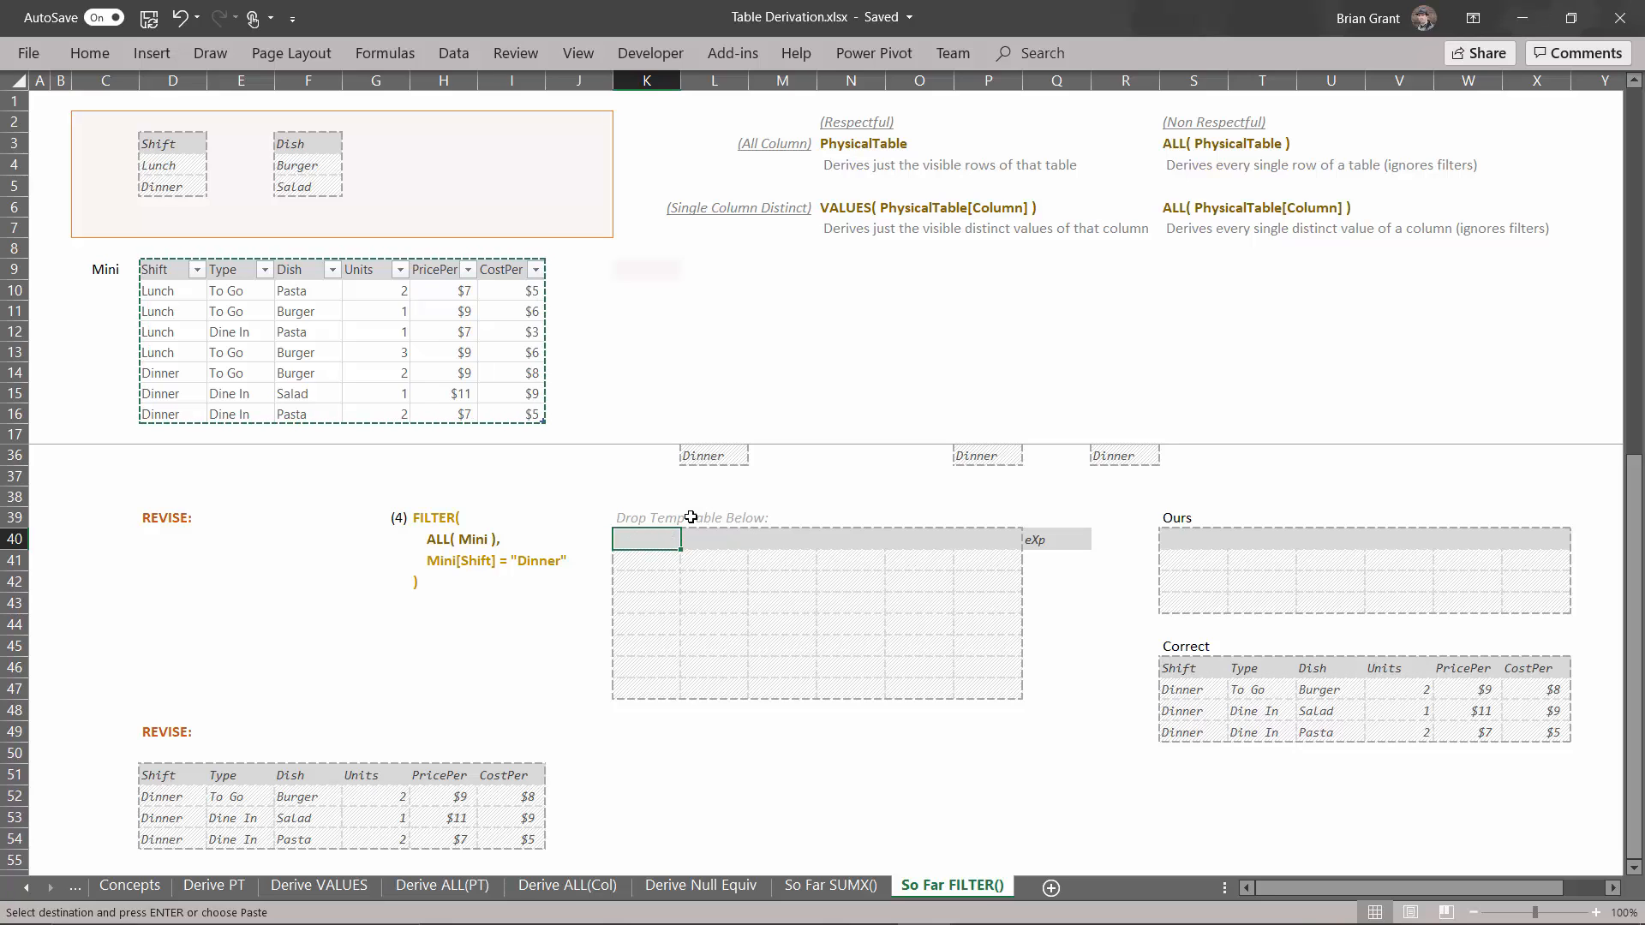
pyautogui.hotkey('ctrl', 'alt', 'v')
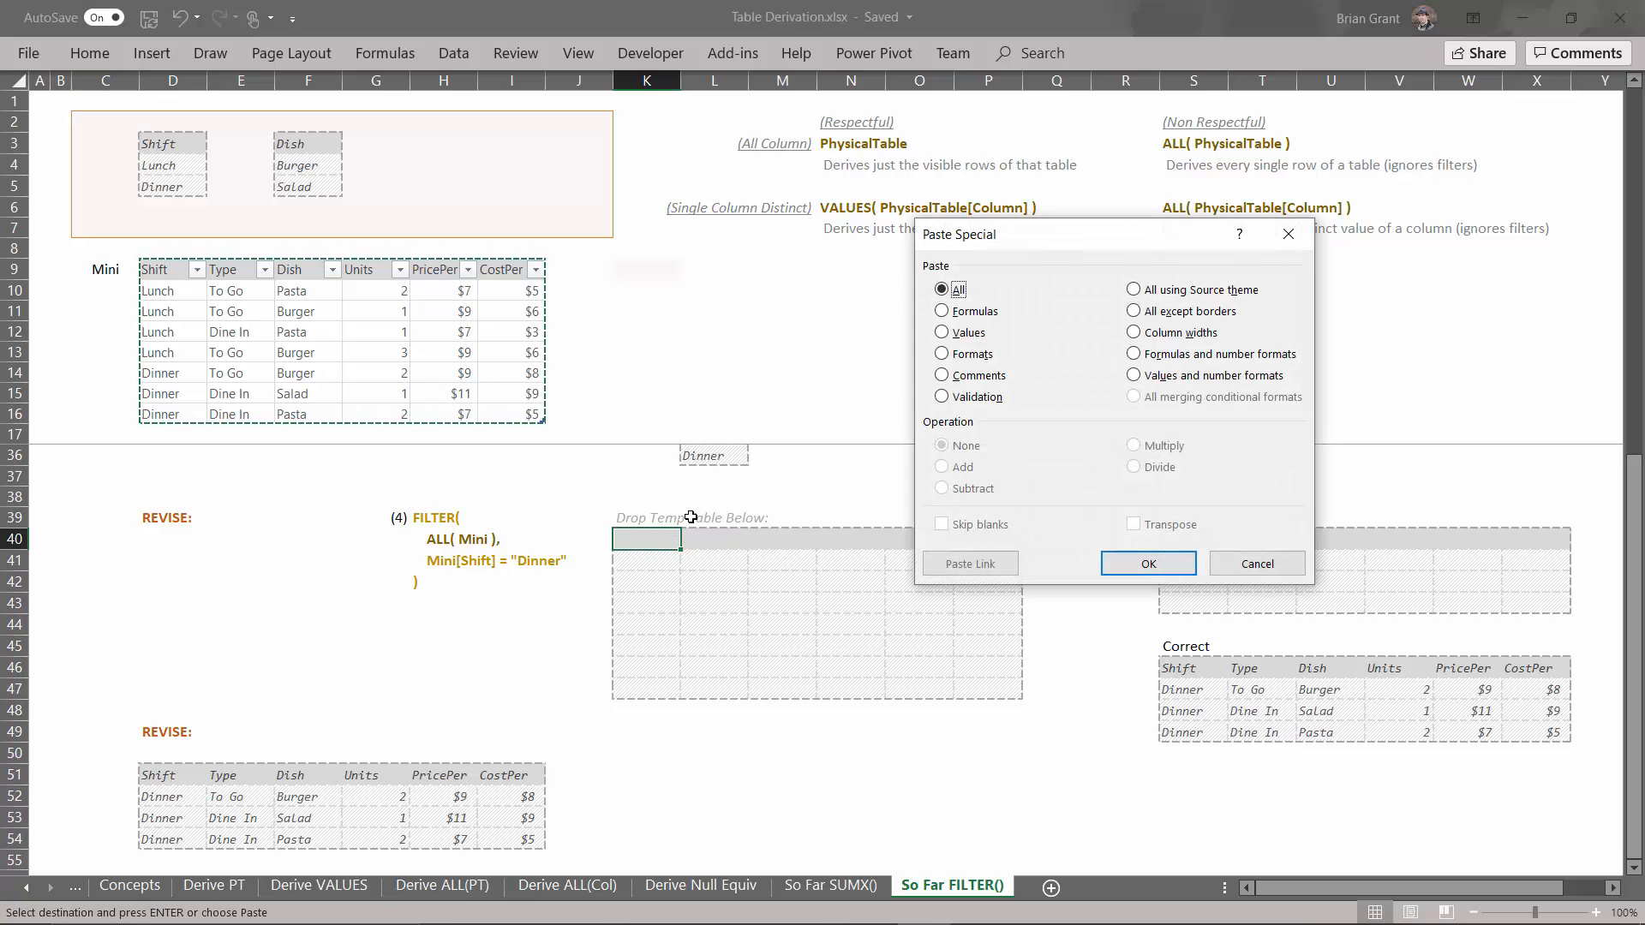
pyautogui.click(1187, 376)
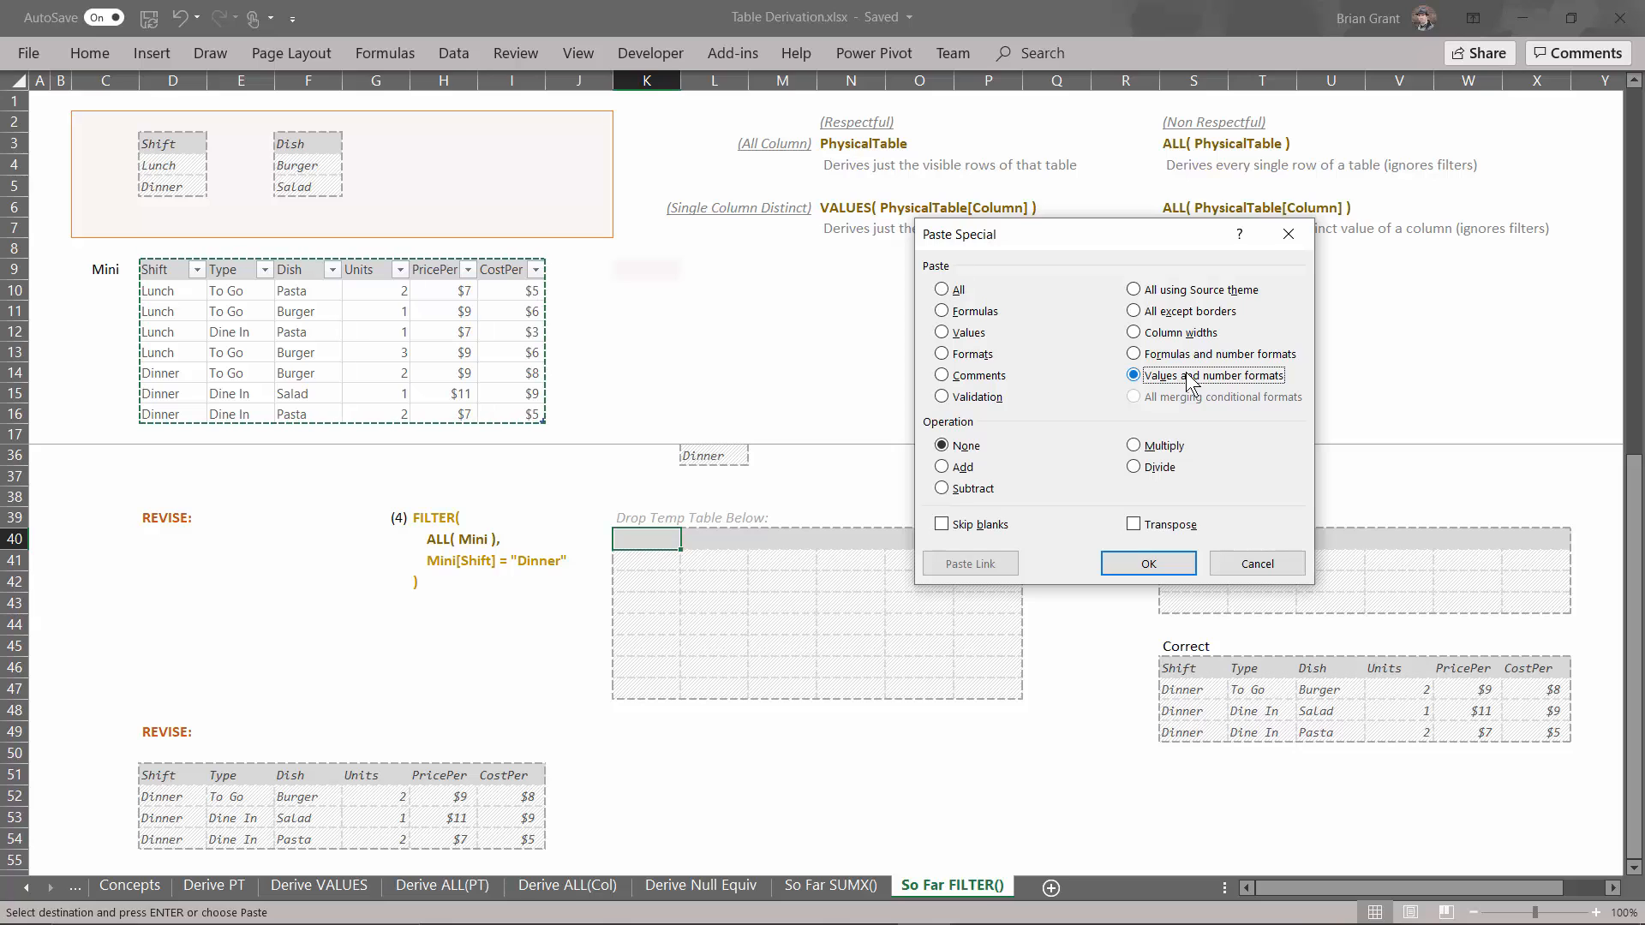
pyautogui.click(1174, 558)
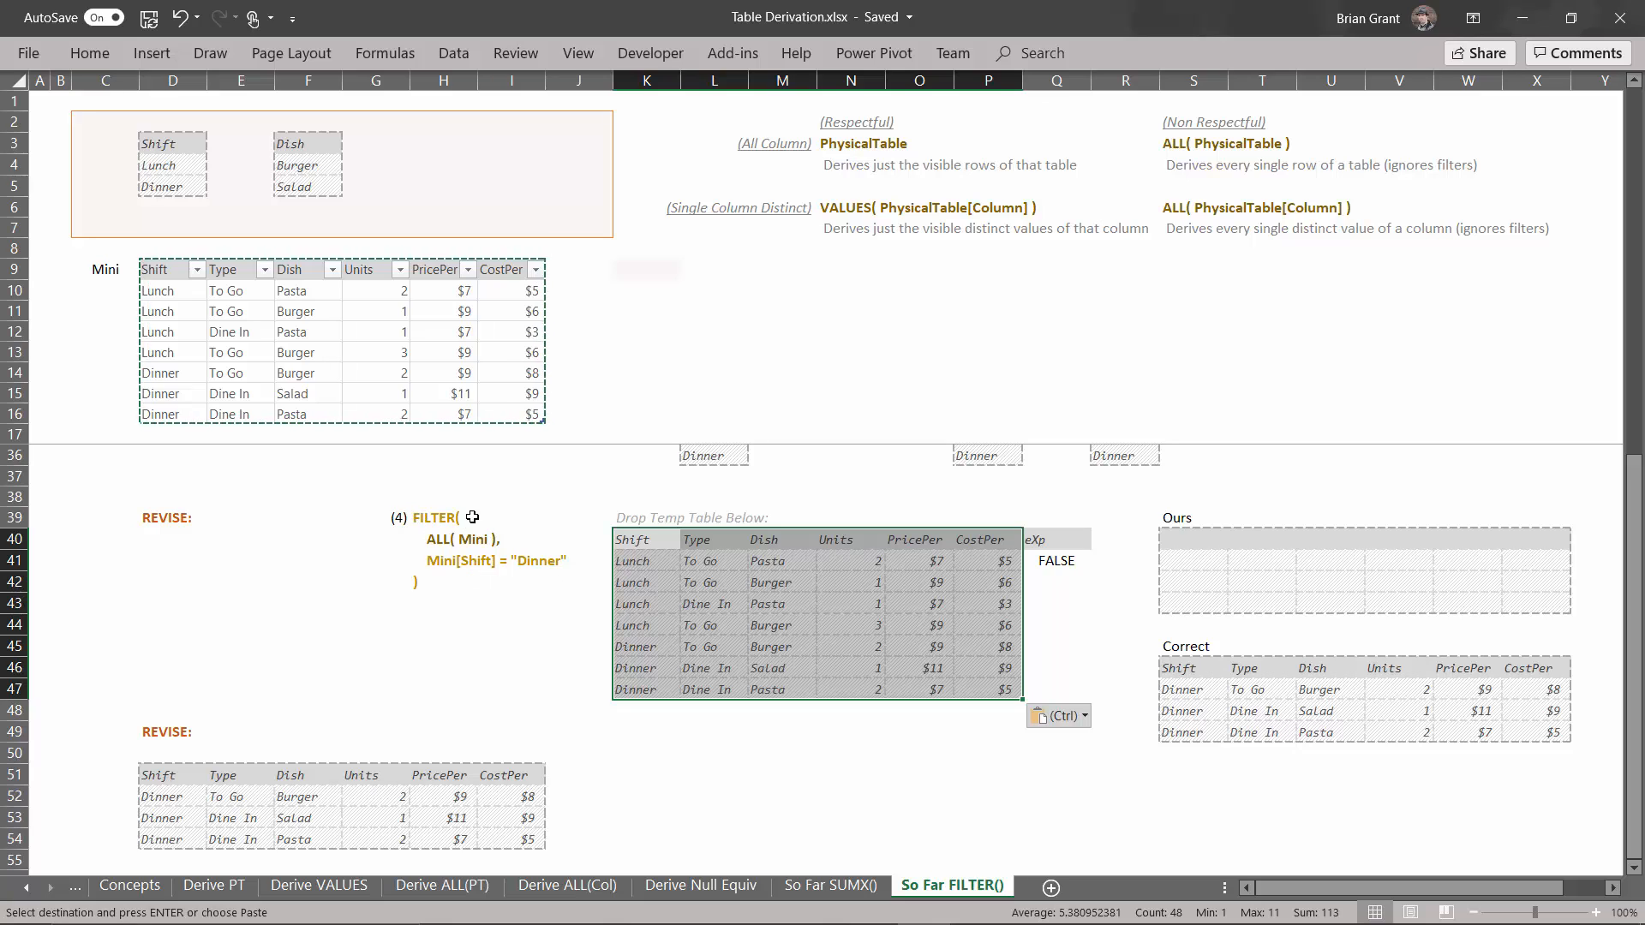
# Step: Copy exercise 4's eXp test from Q41 down through Q47 to evaluate every temp table row
pyautogui.click(1073, 560)
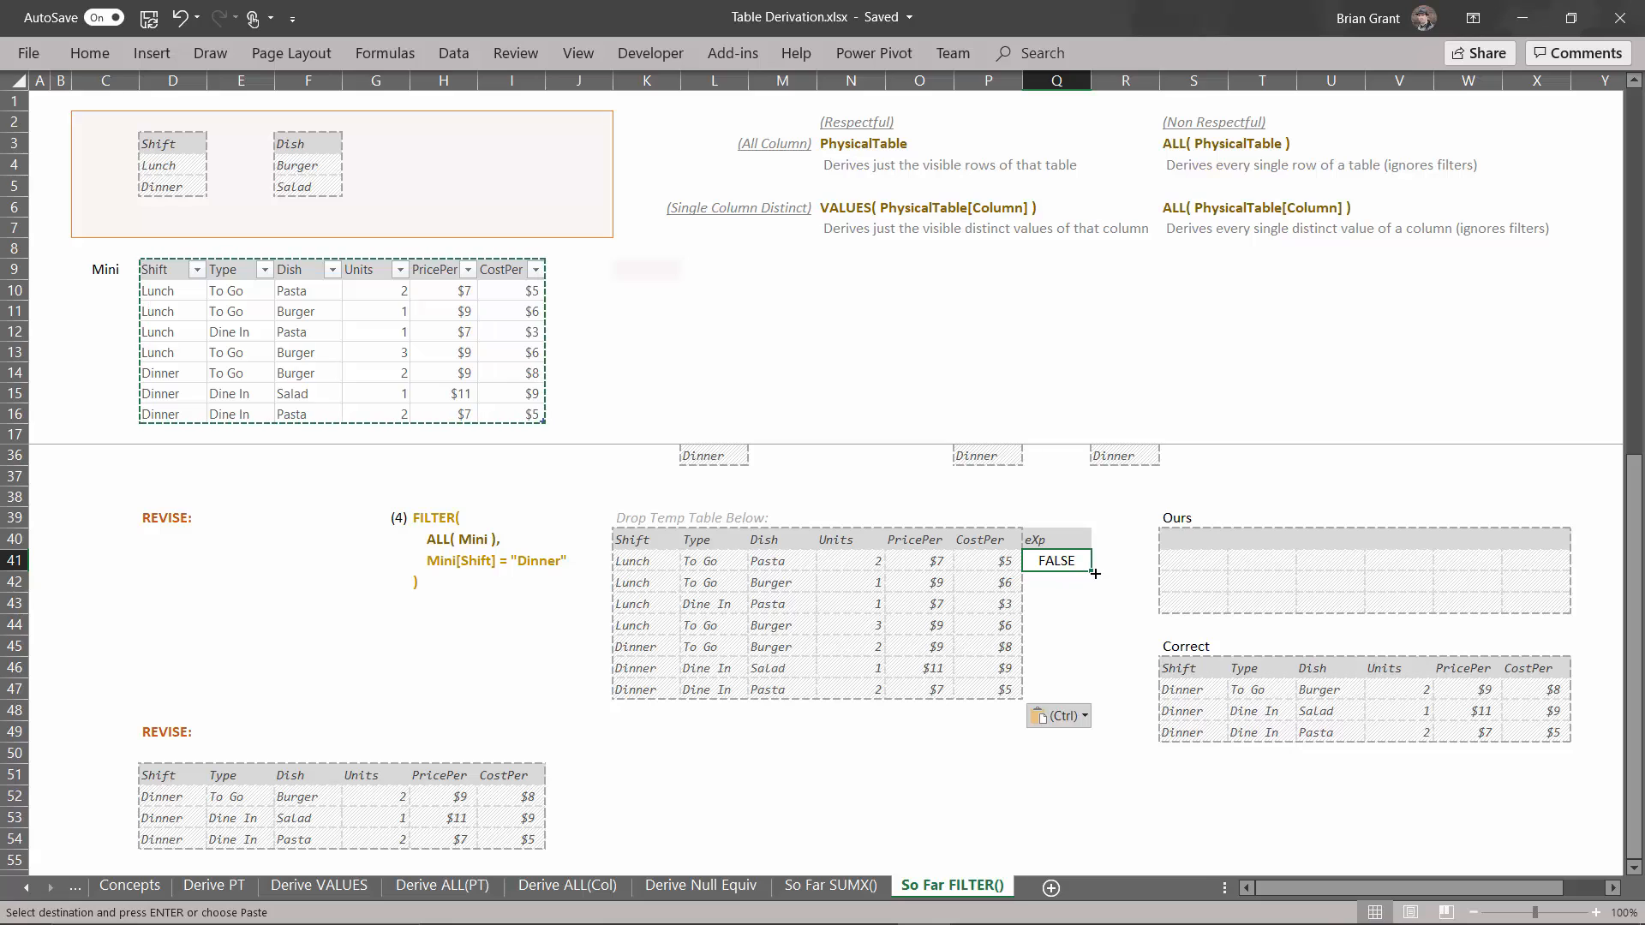
pyautogui.moveTo(1095, 573); pyautogui.dragTo(1118, 700)
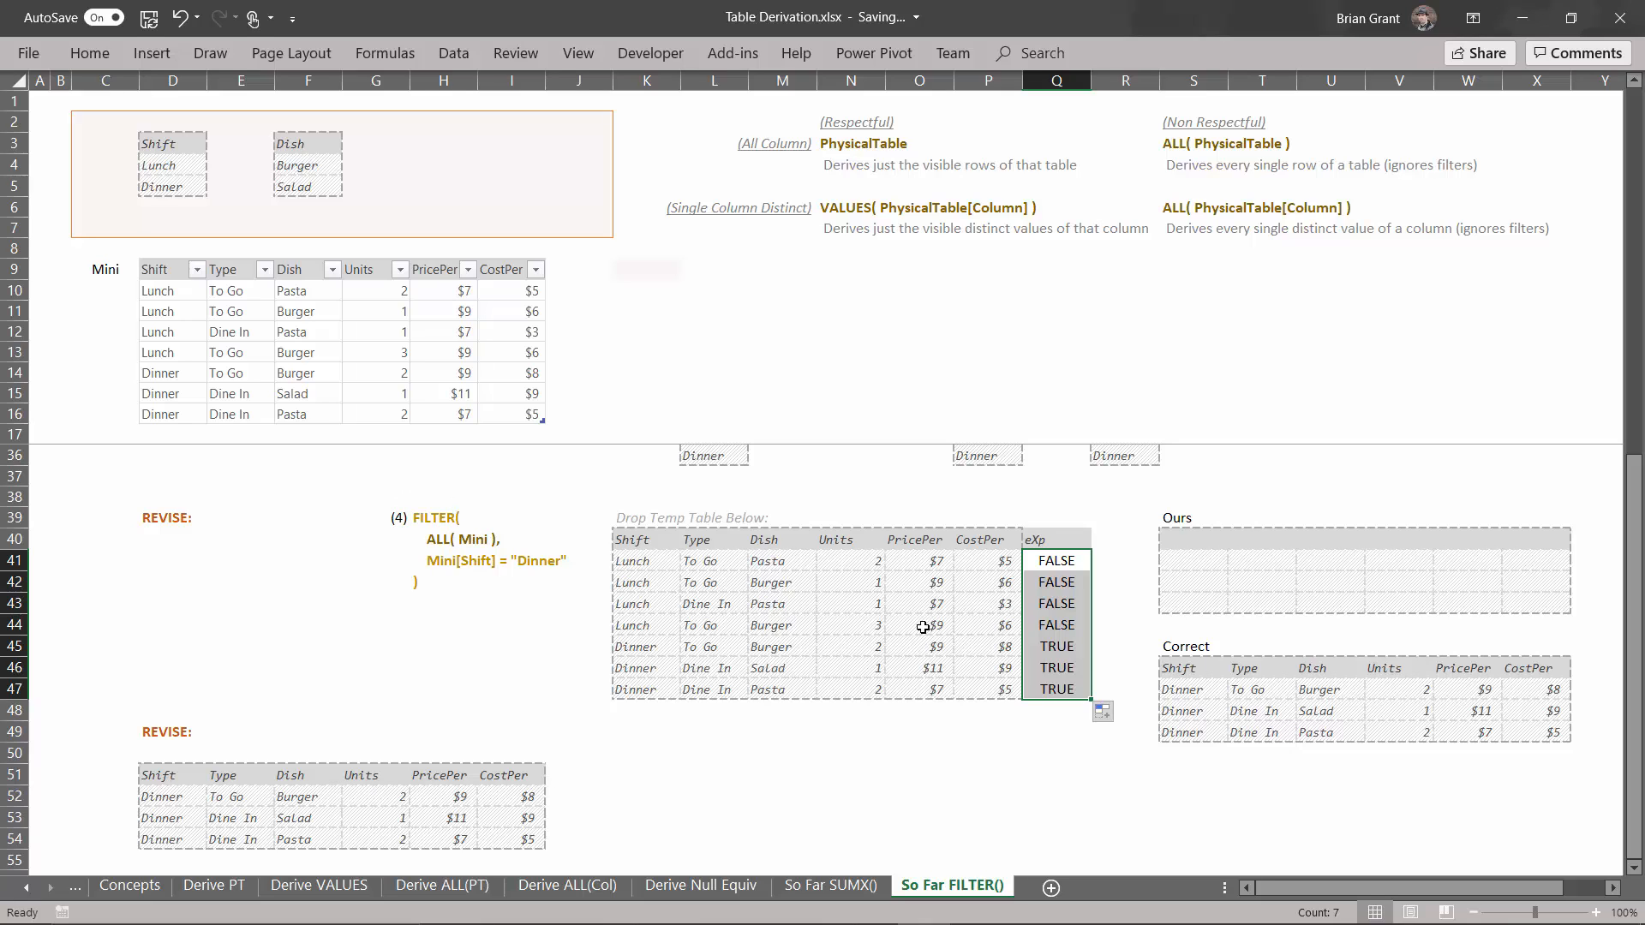
pyautogui.click(802, 578)
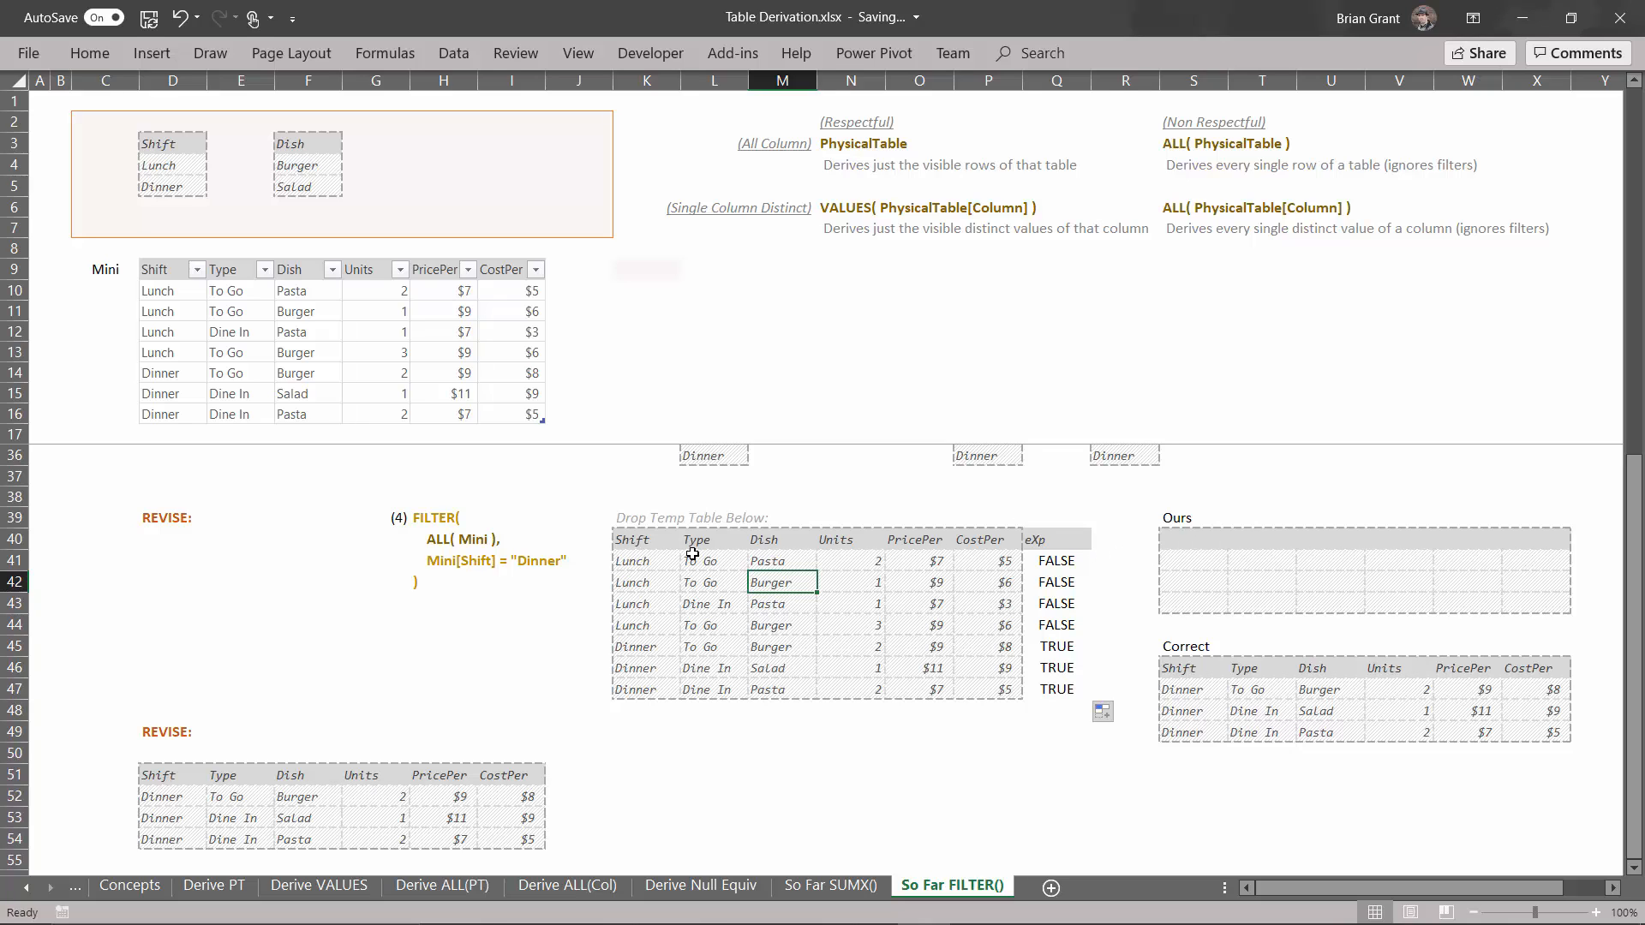
# Step: Copy exercise 4's temp table header row, Shift through CostPer, into the Ours table's header at S40
pyautogui.moveTo(624, 540); pyautogui.dragTo(987, 545)
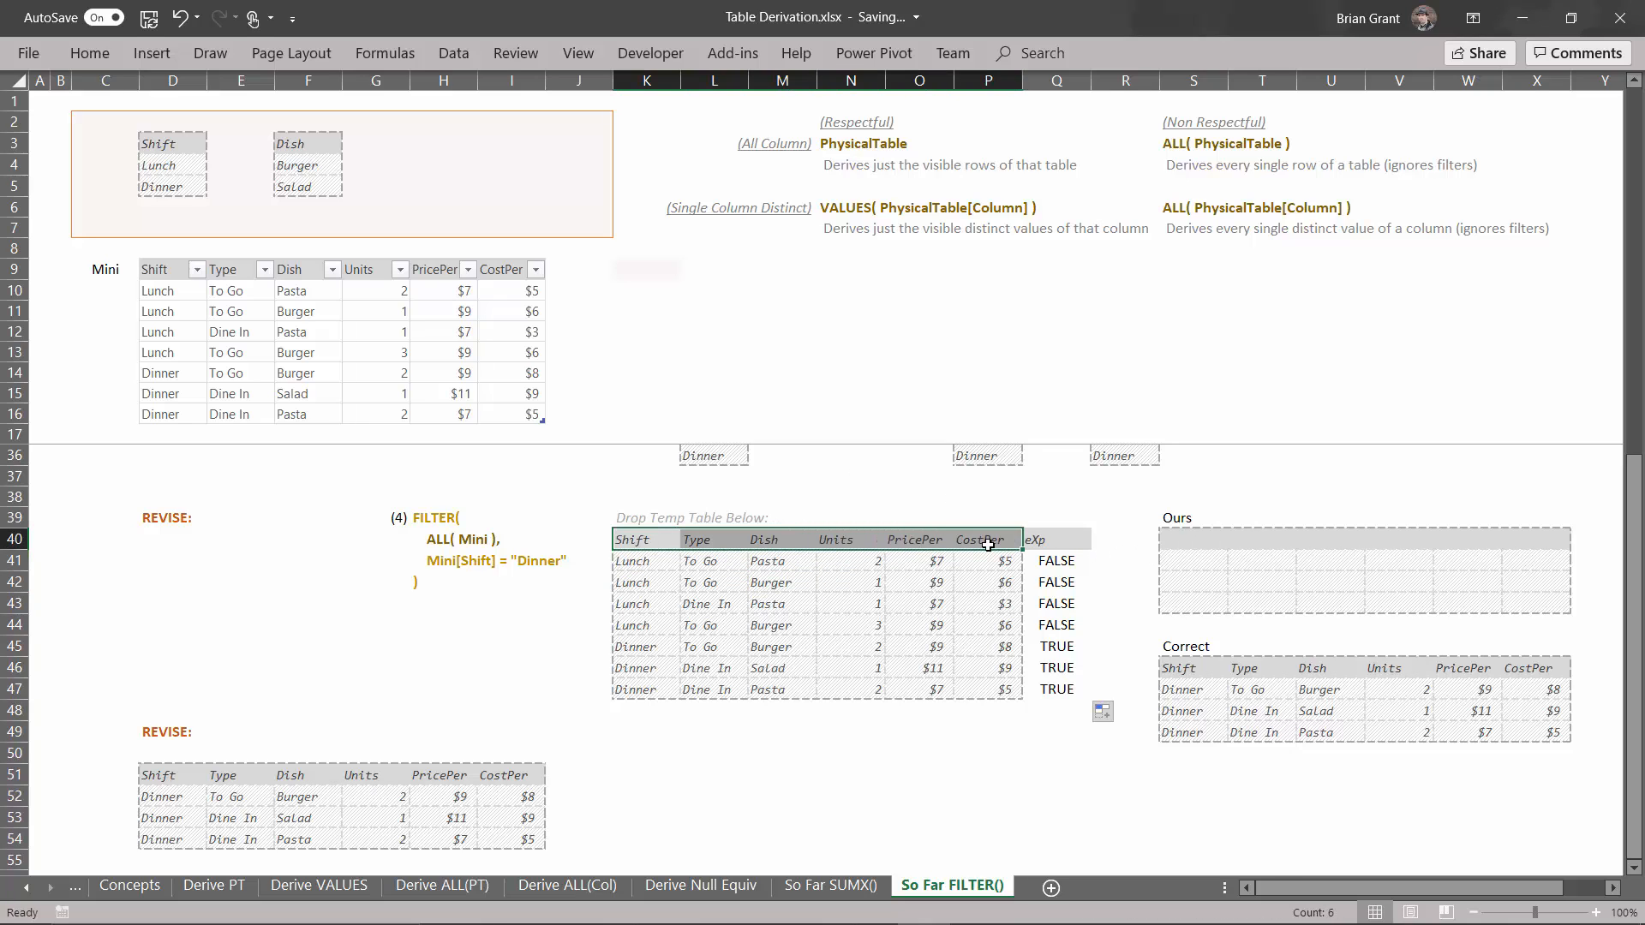
pyautogui.hotkey('ctrl', 'c')
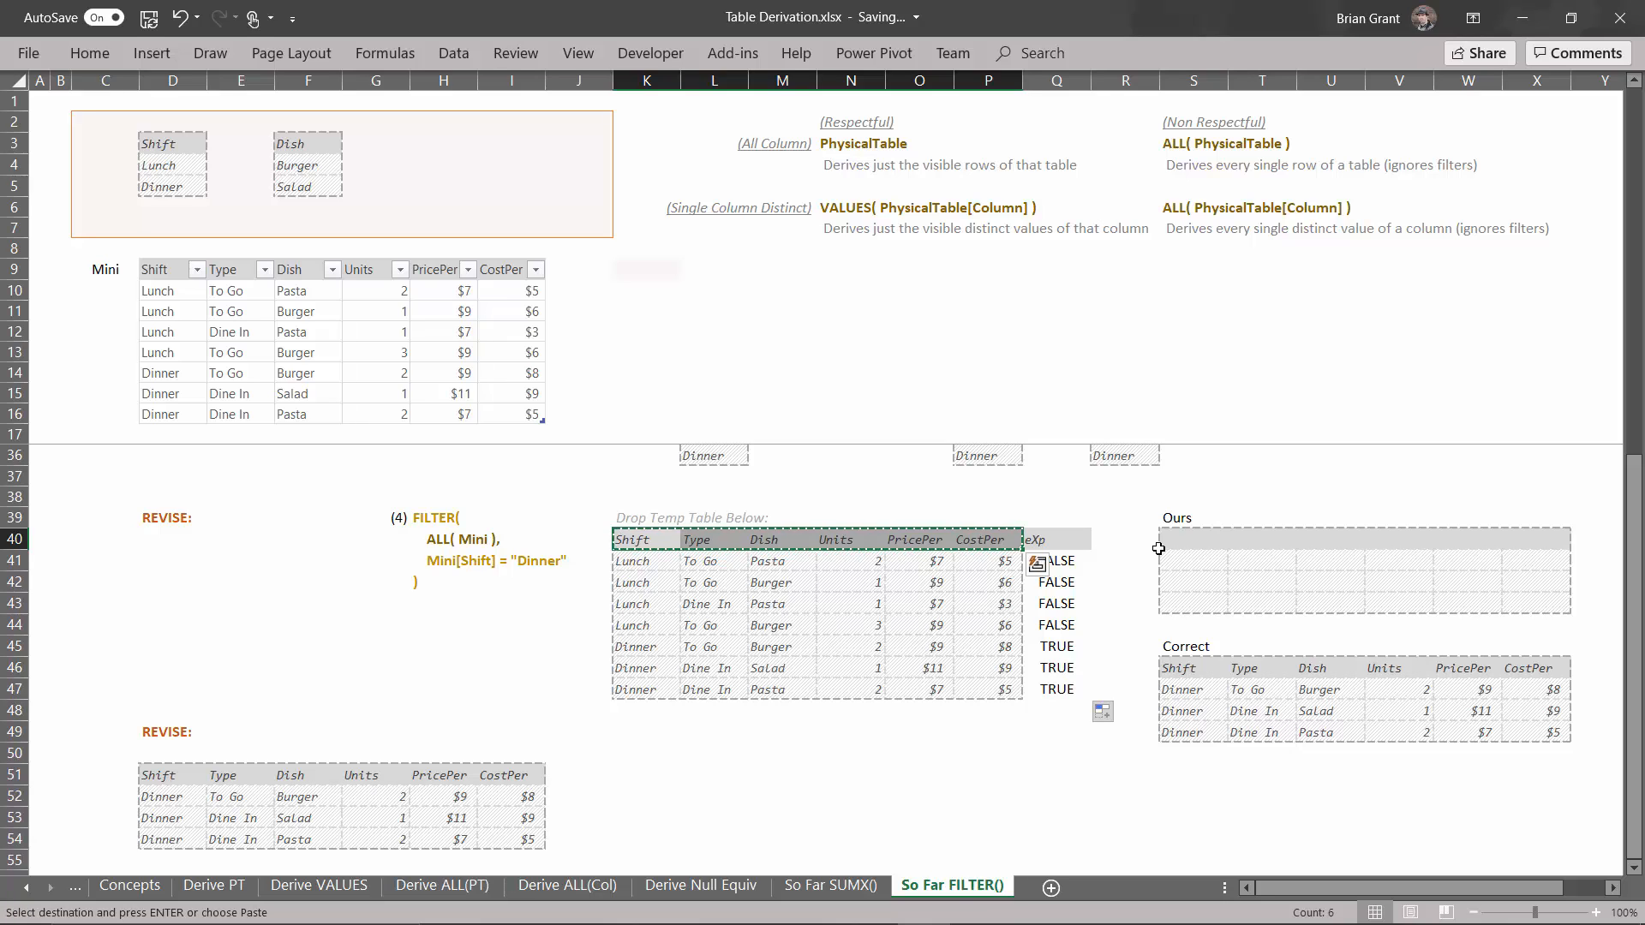
pyautogui.click(1180, 535)
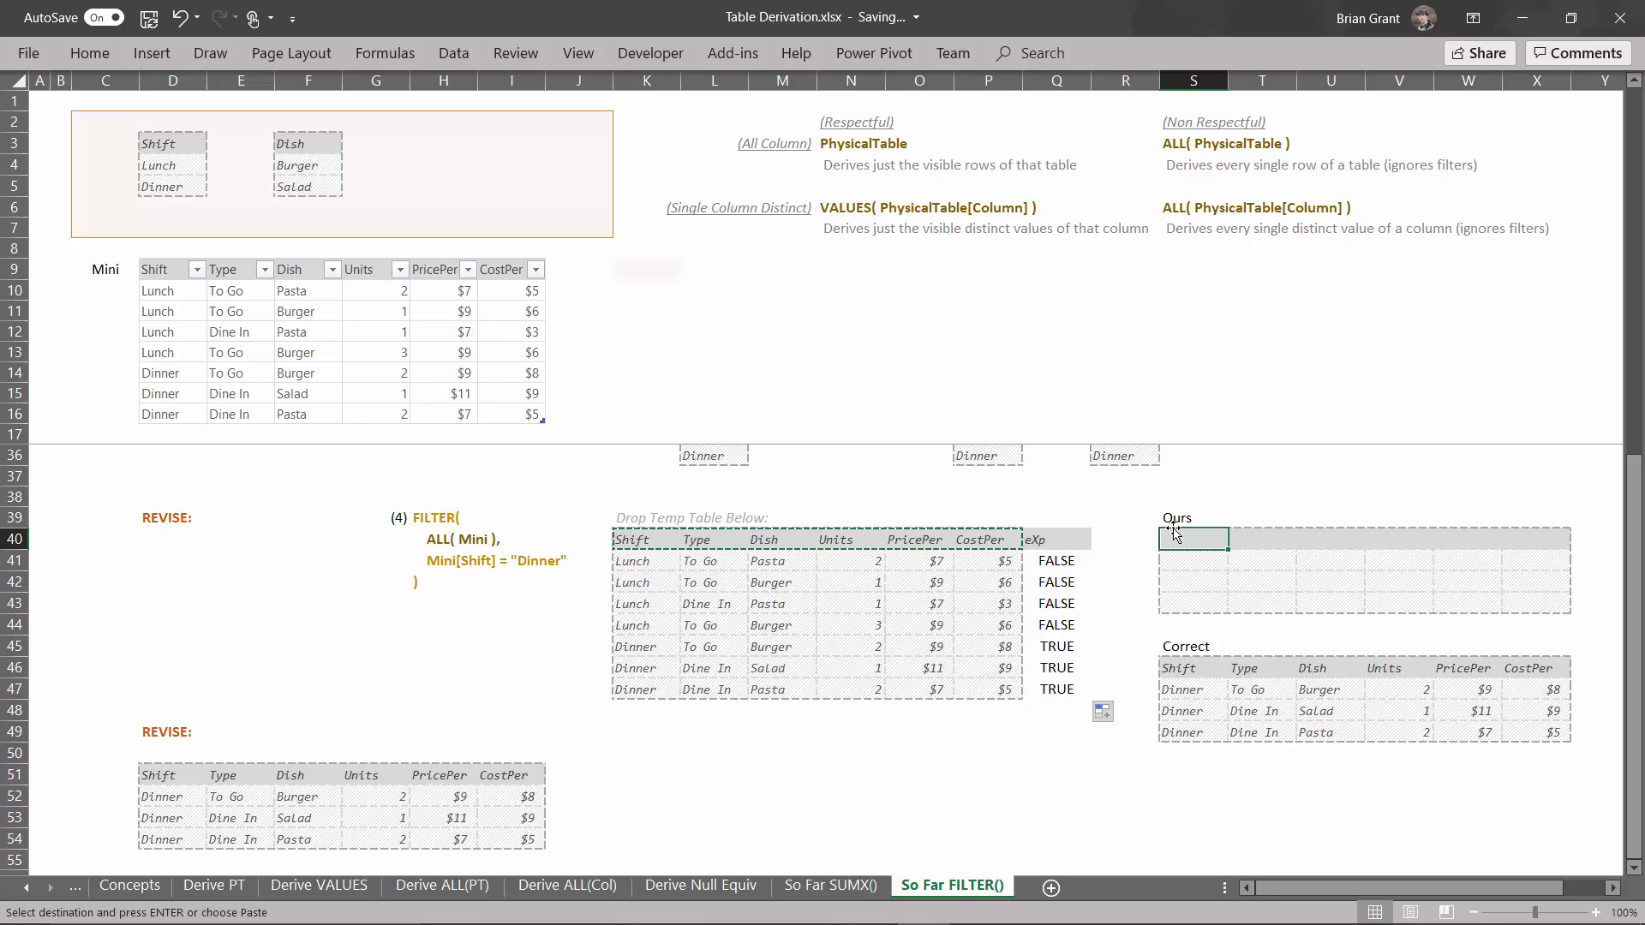
pyautogui.hotkey('ctrl', 'v')
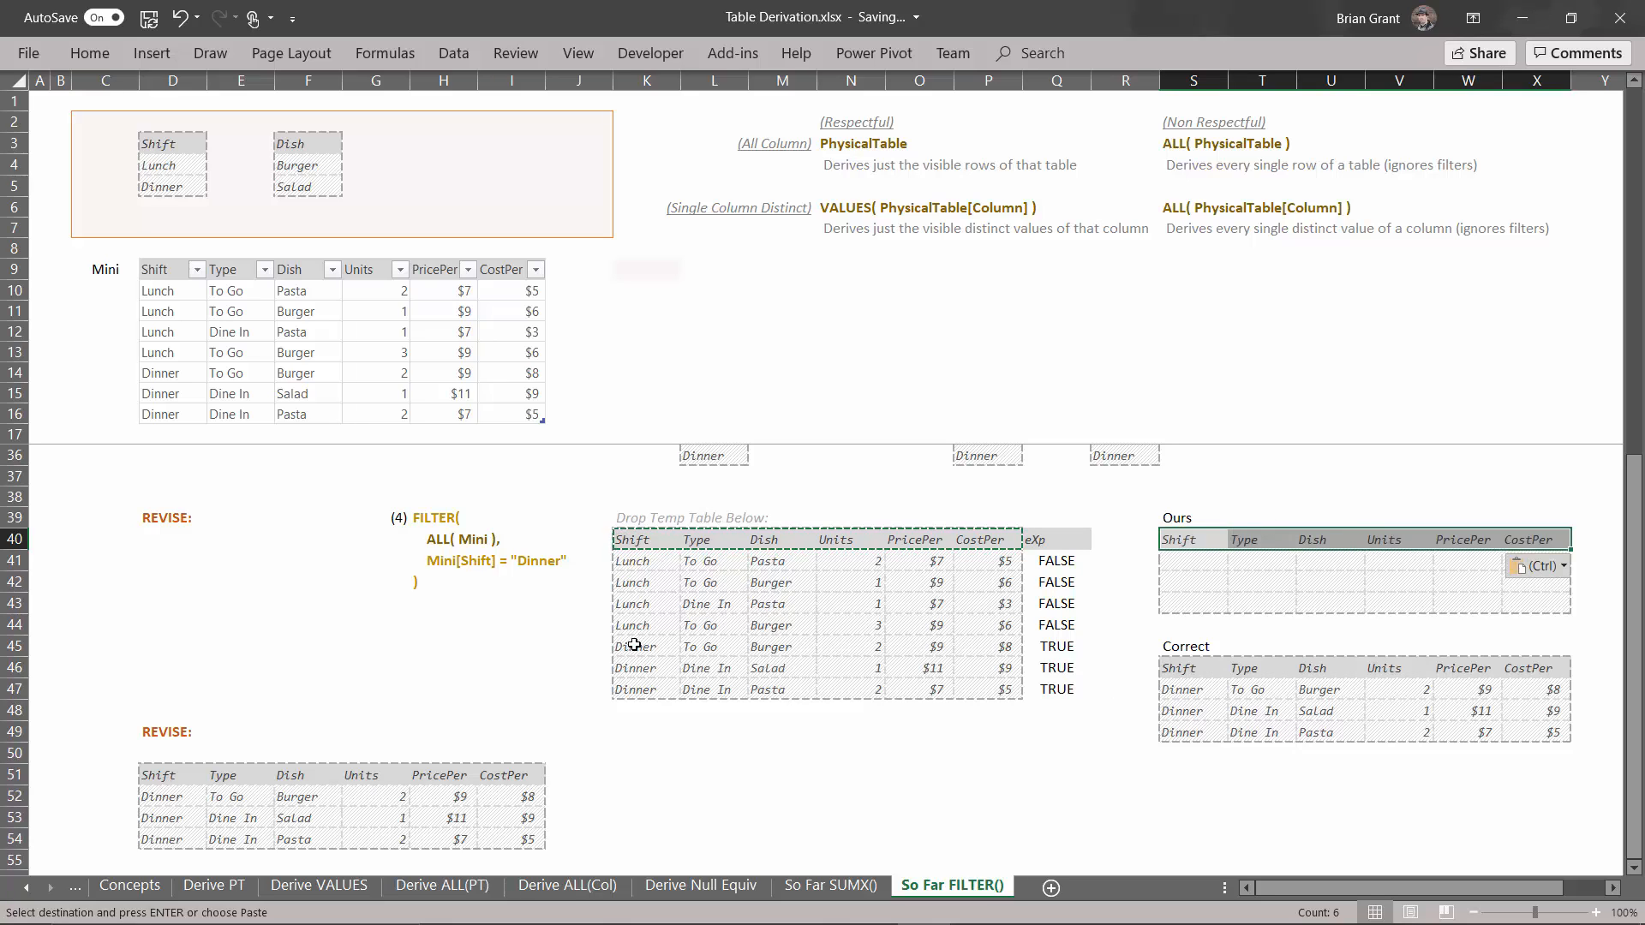
# Step: Copy the three Dinner rows from exercise 4's temp table into the Ours table at S41:X43
pyautogui.moveTo(633, 647); pyautogui.dragTo(962, 690)
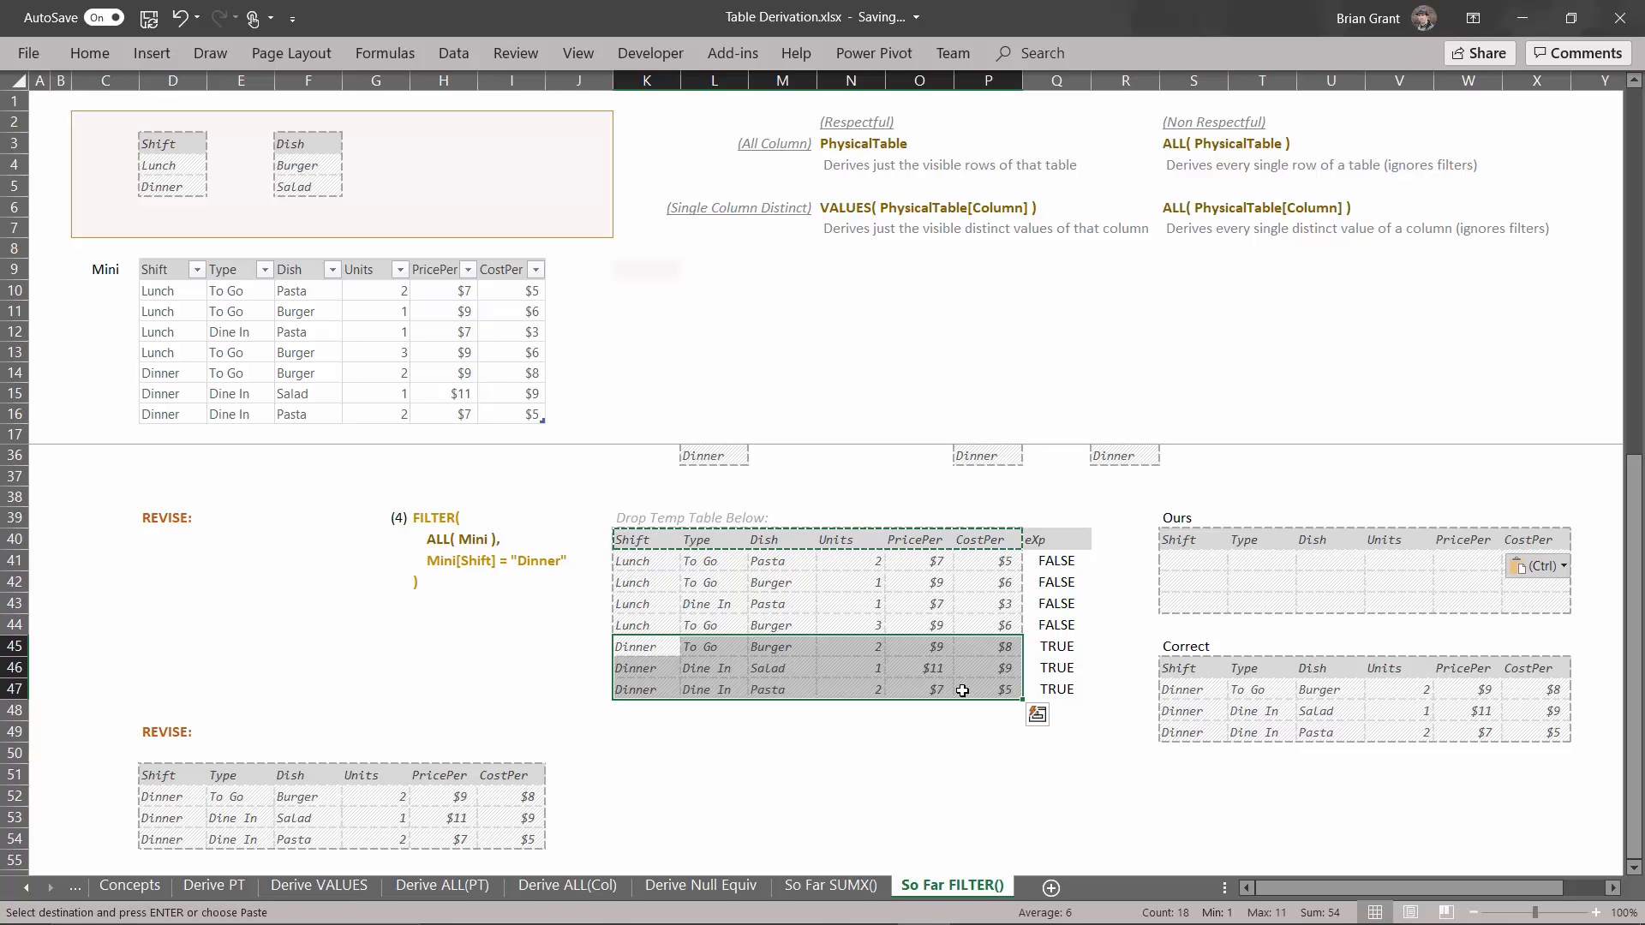
pyautogui.hotkey('ctrl', 'c')
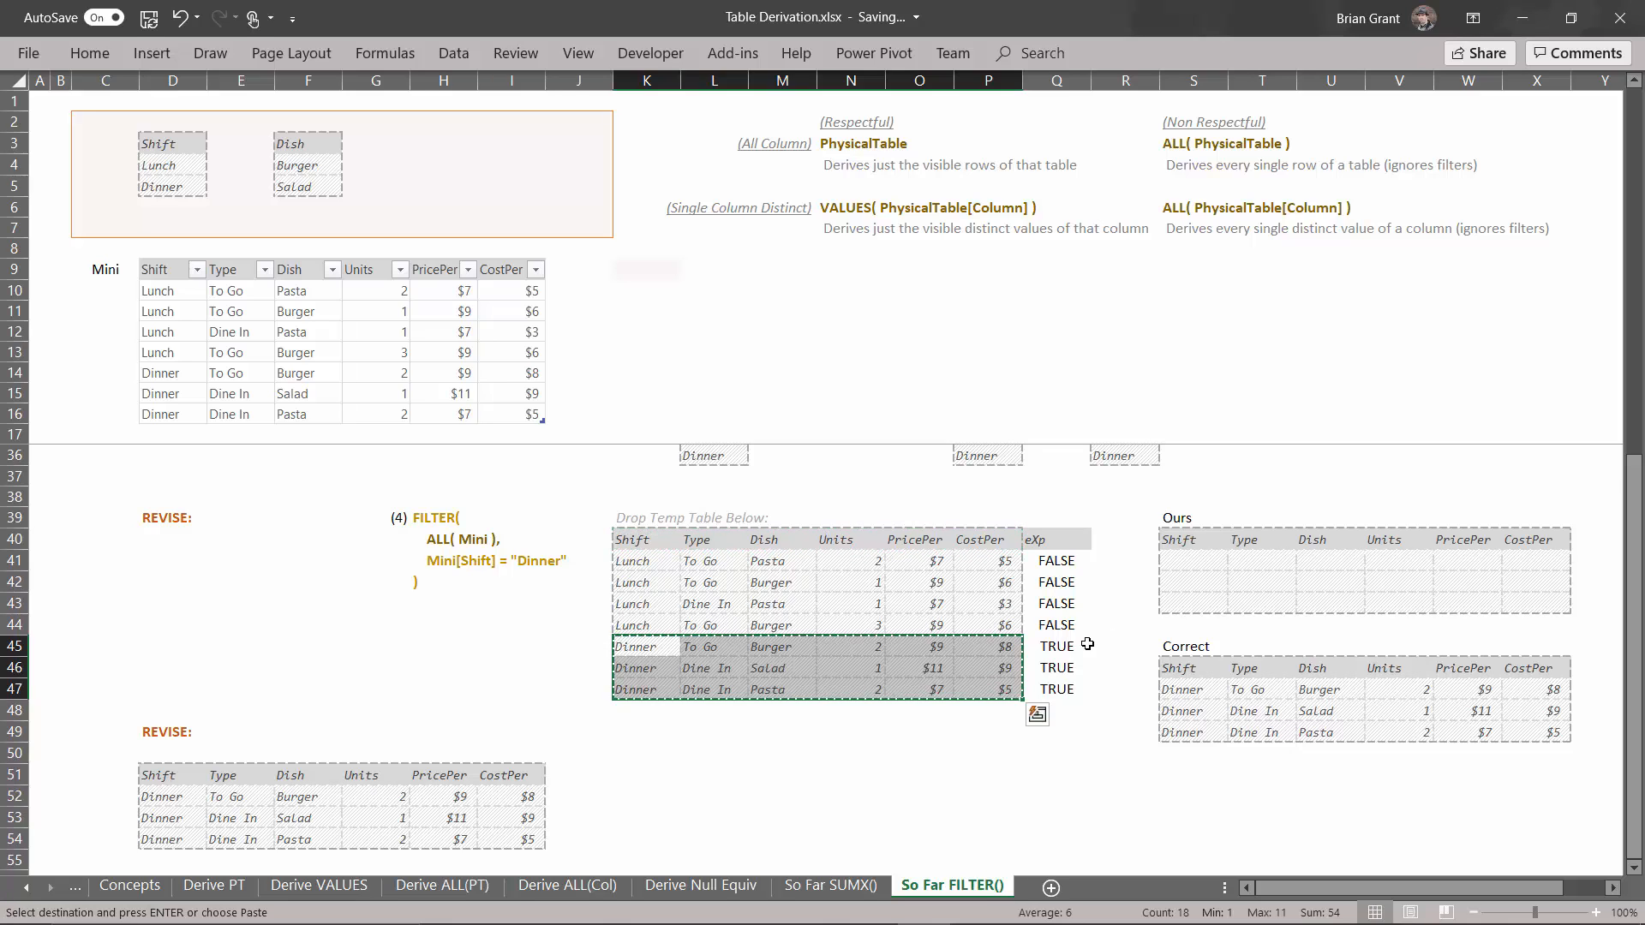
pyautogui.click(1183, 561)
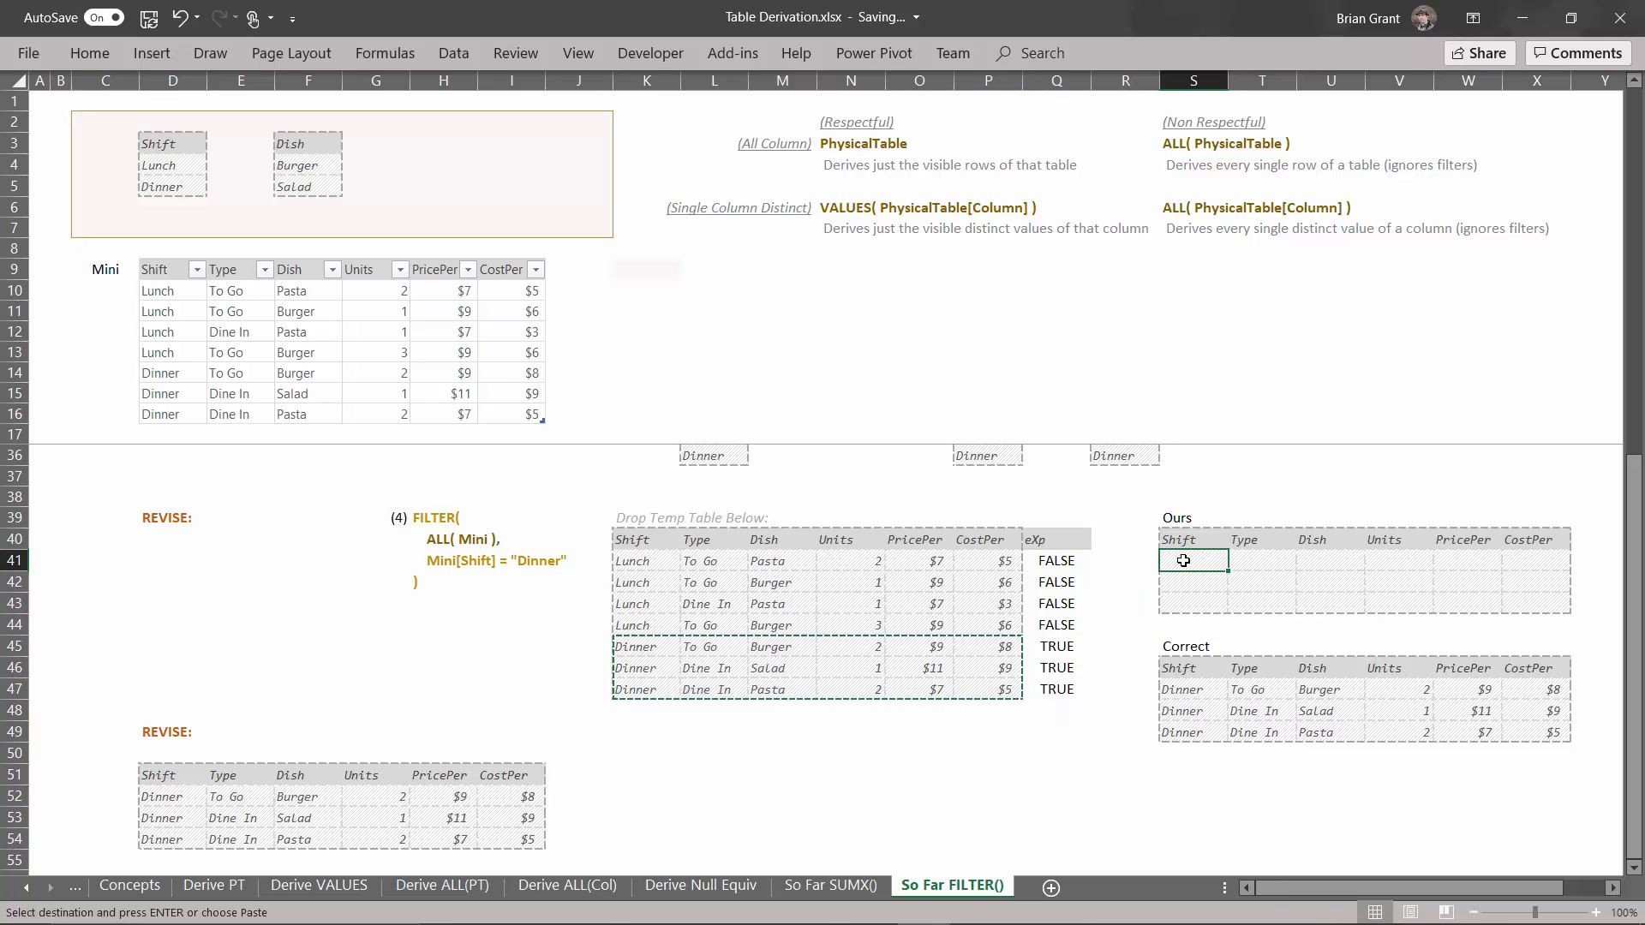
pyautogui.hotkey('ctrl', 'v')
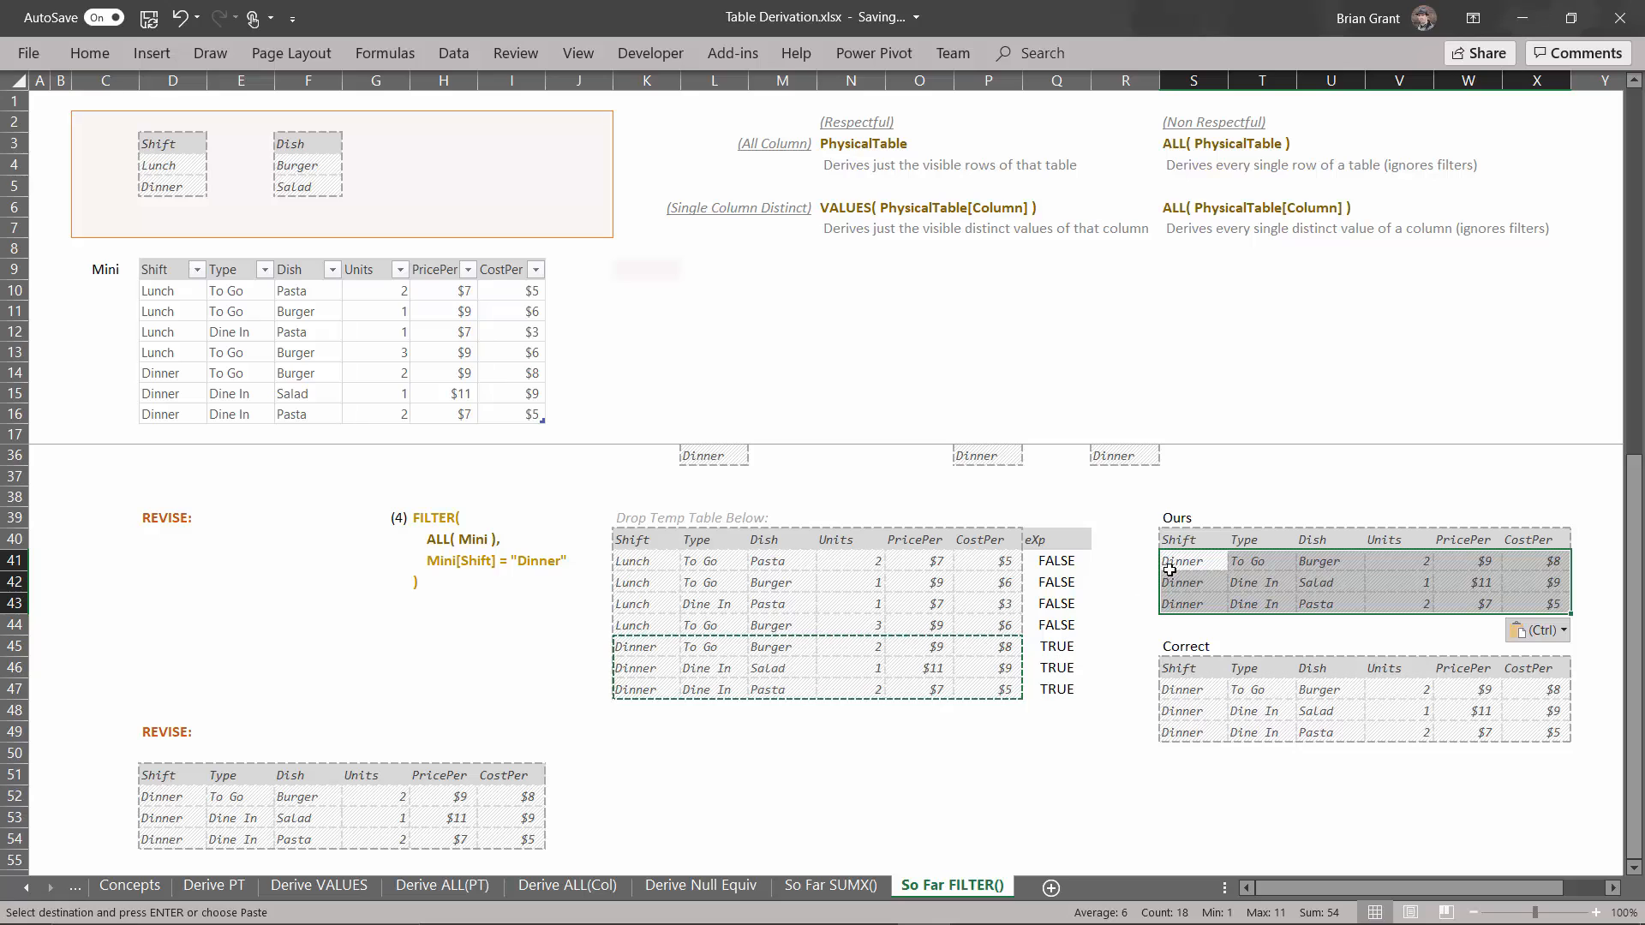
pyautogui.click(1139, 566)
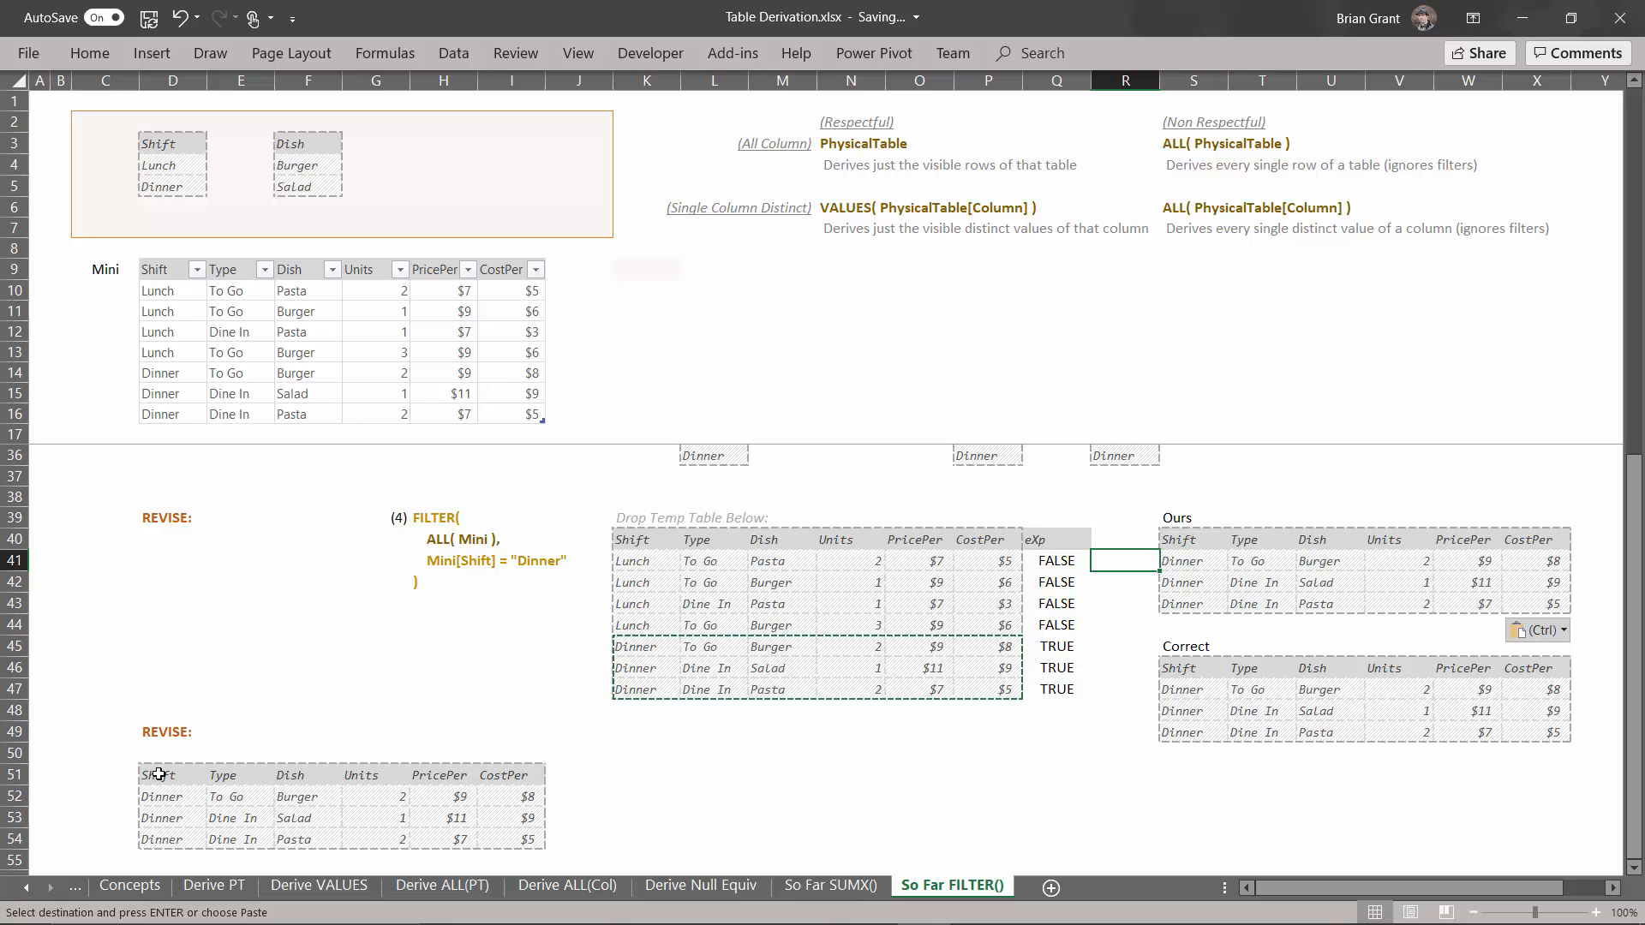
# Step: Move the six-column Dinner revise table from D51:I54 into the orange filter box at D3:I6, replacing the existing data
pyautogui.moveTo(159, 774); pyautogui.dragTo(523, 831)
pyautogui.moveTo(467, 769); pyautogui.dragTo(428, 145)
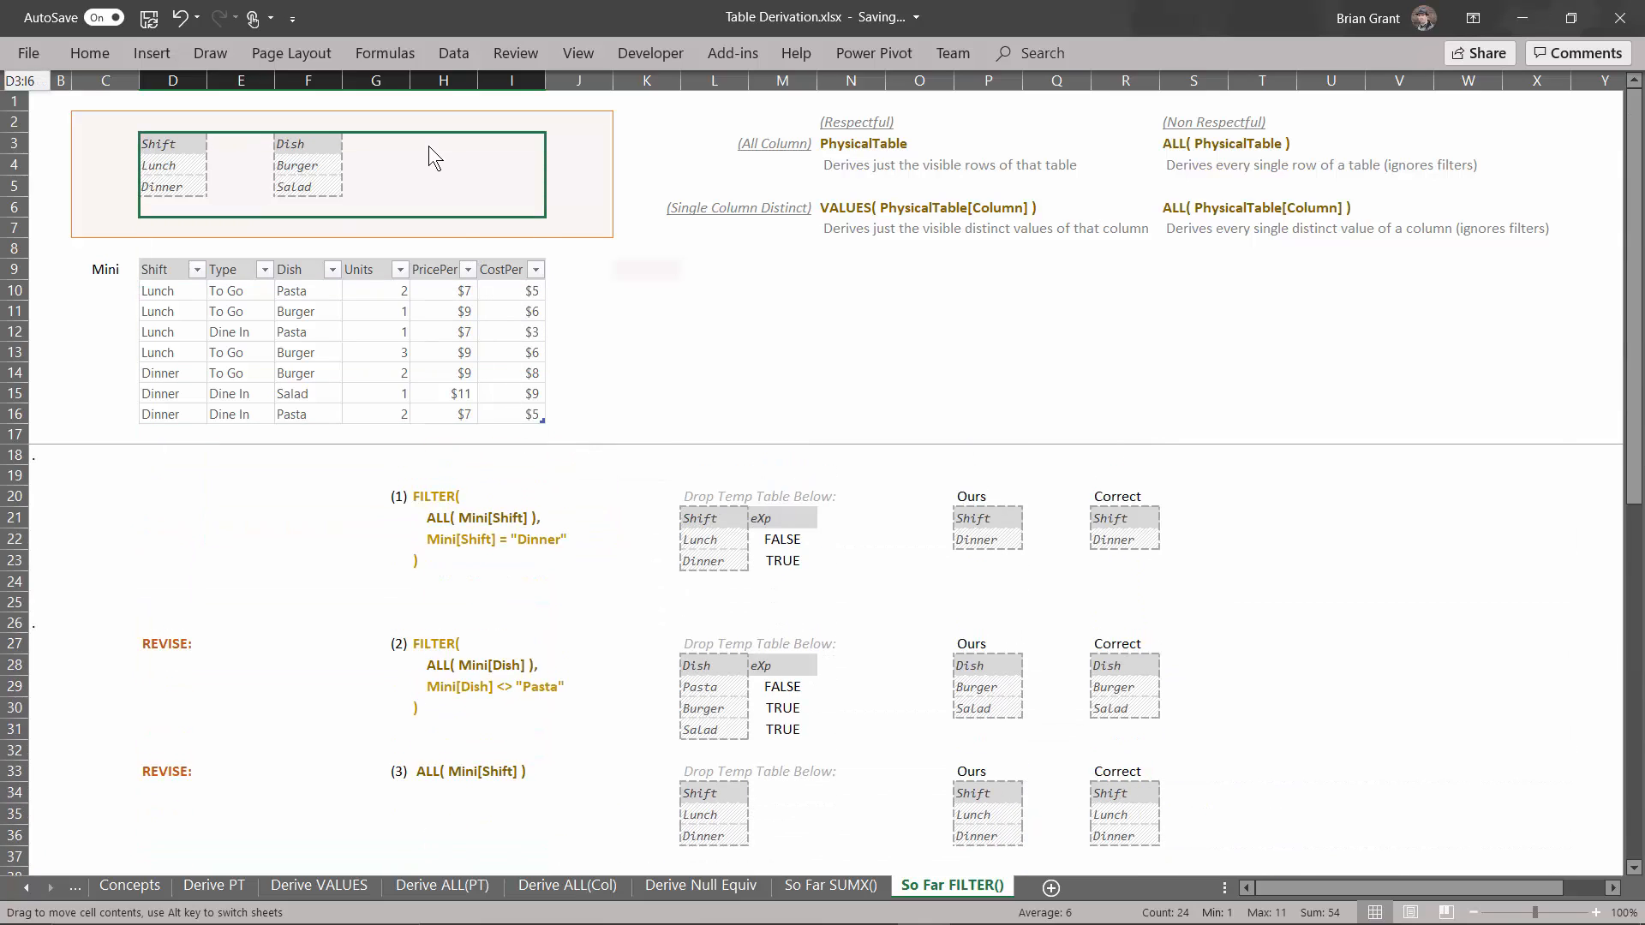
pyautogui.moveTo(428, 145); pyautogui.dragTo(428, 146)
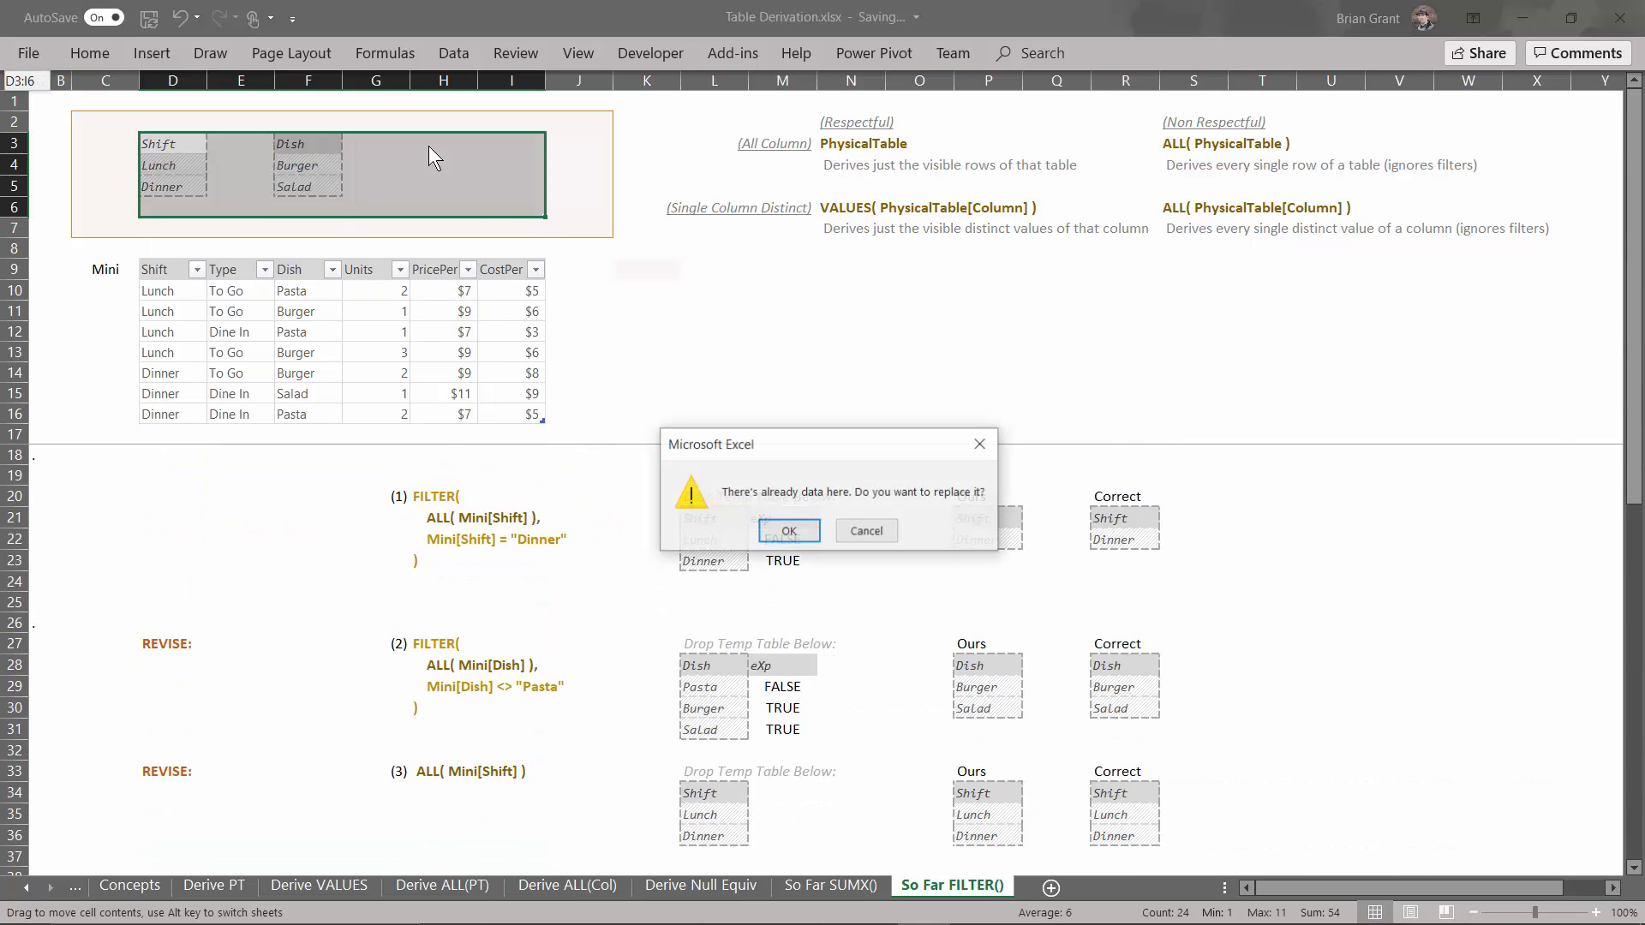
pyautogui.click(789, 532)
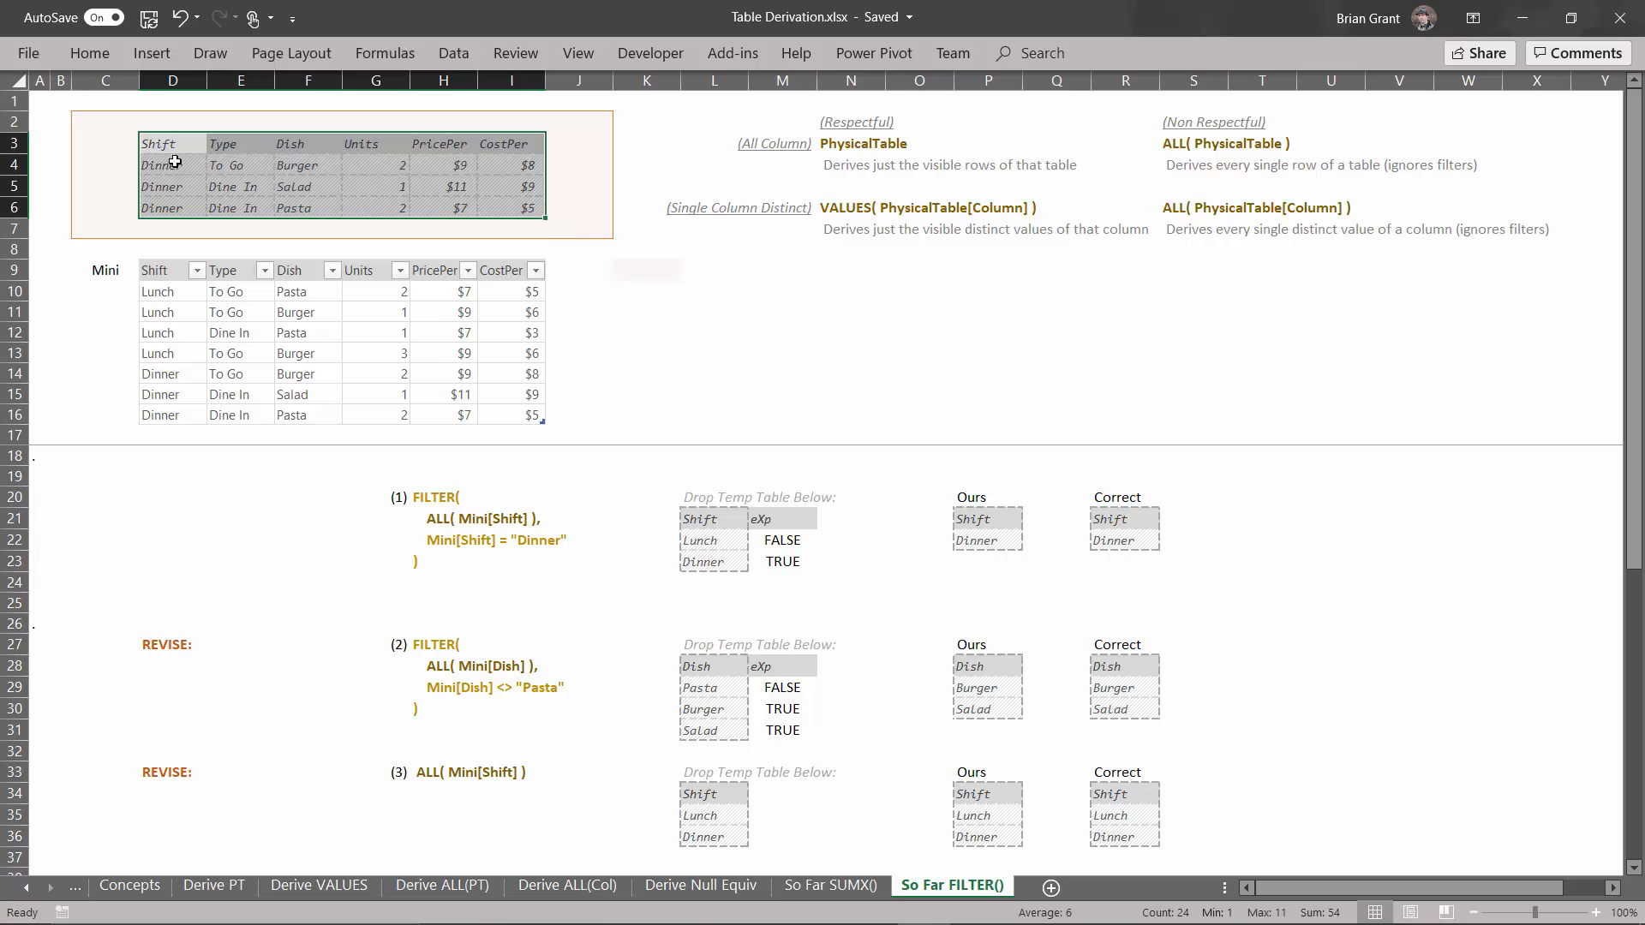
pyautogui.click(113, 160)
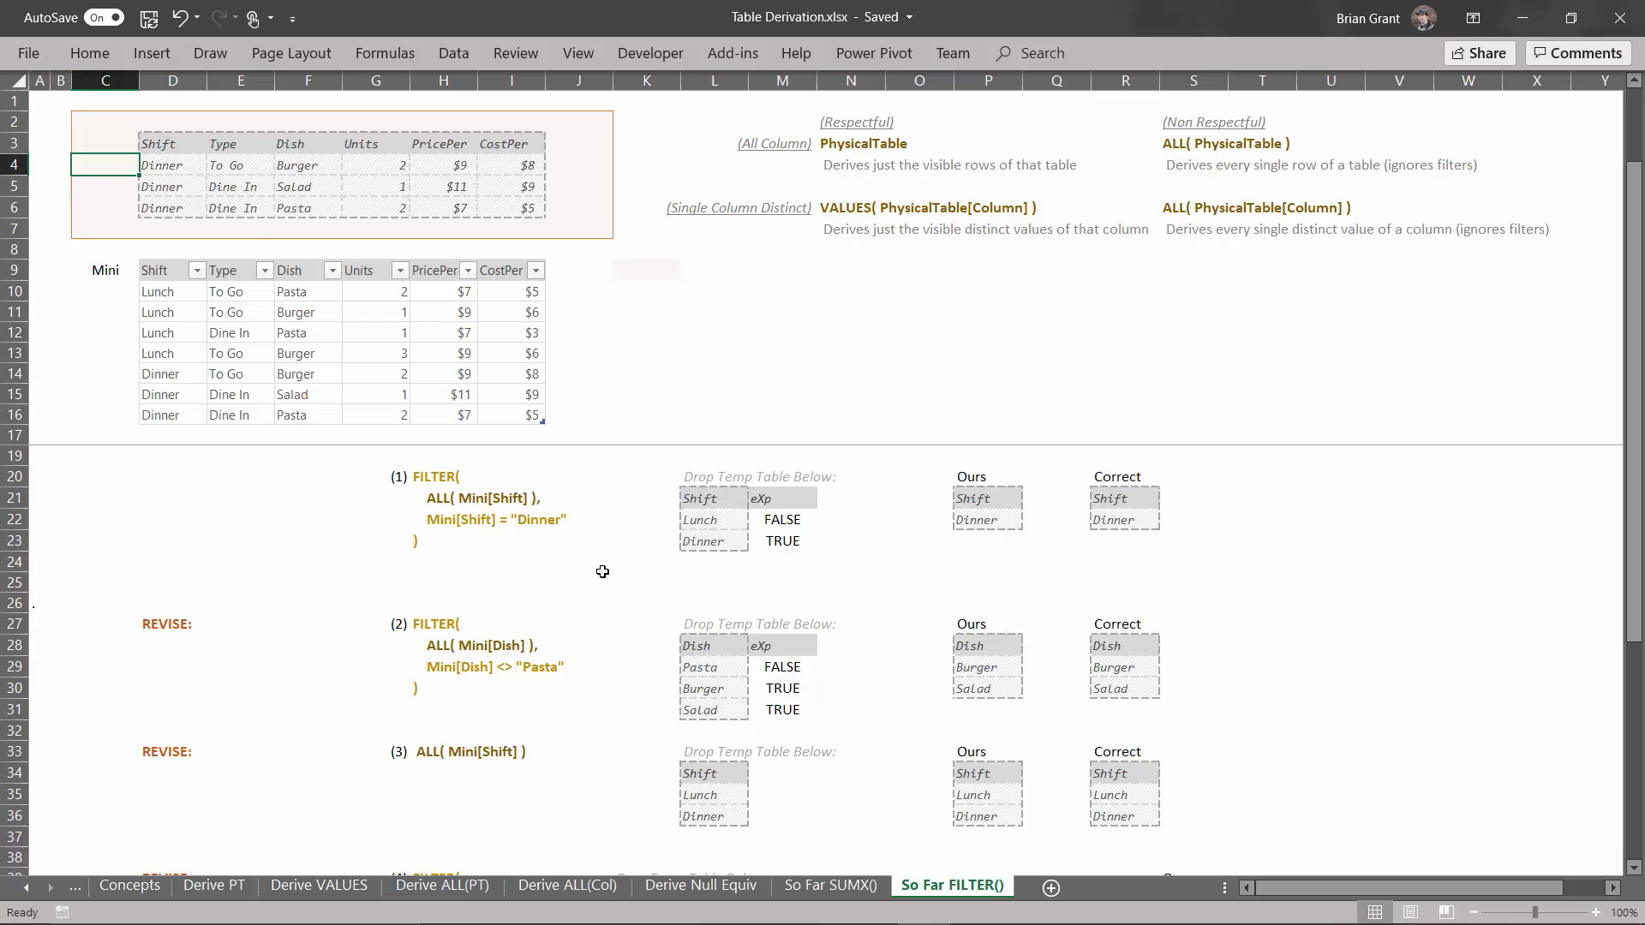
pyautogui.scroll(-3, 603, 571)
pyautogui.scroll(-1, 602, 571)
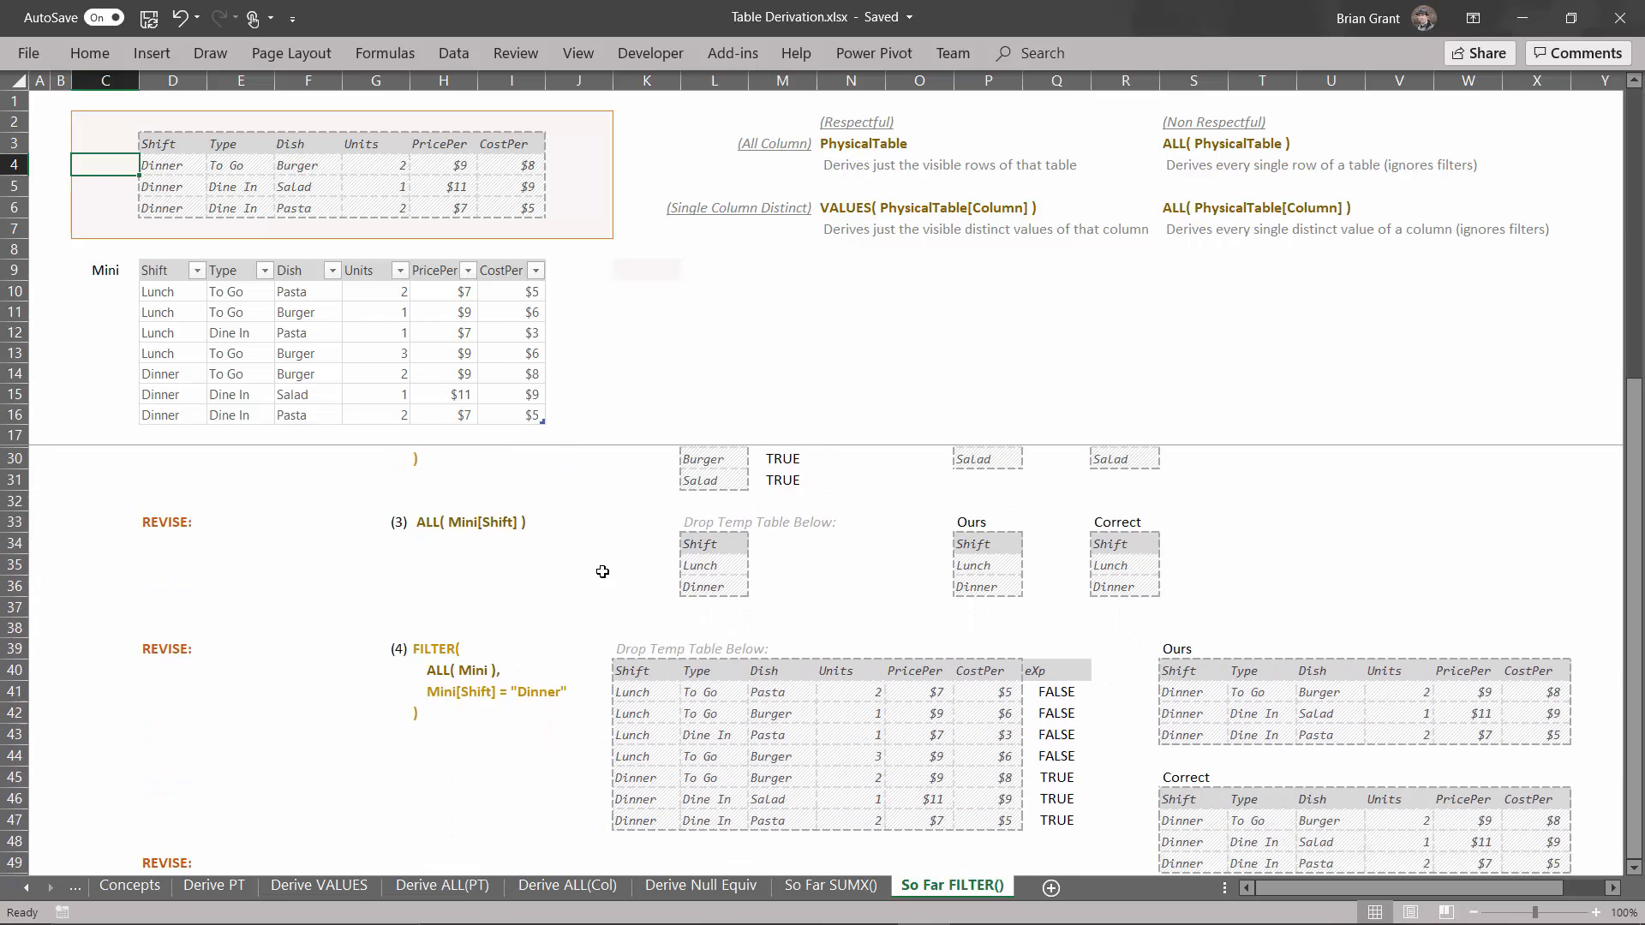